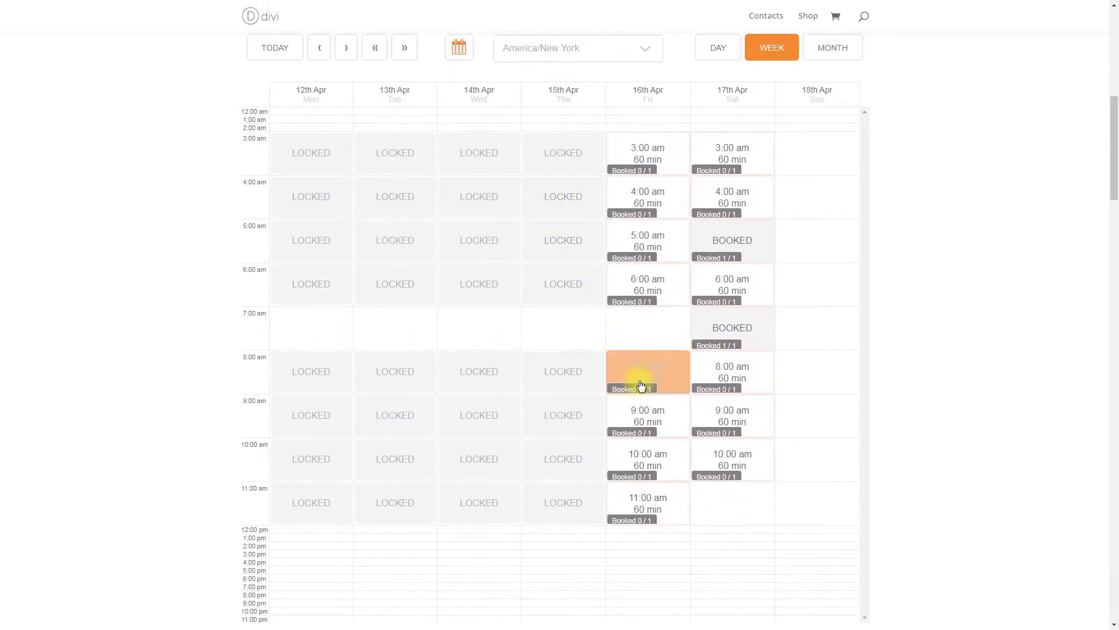
- Choose the Friday 8:00 am slot and enter the email, headache note and phone number
left_click(656, 375)
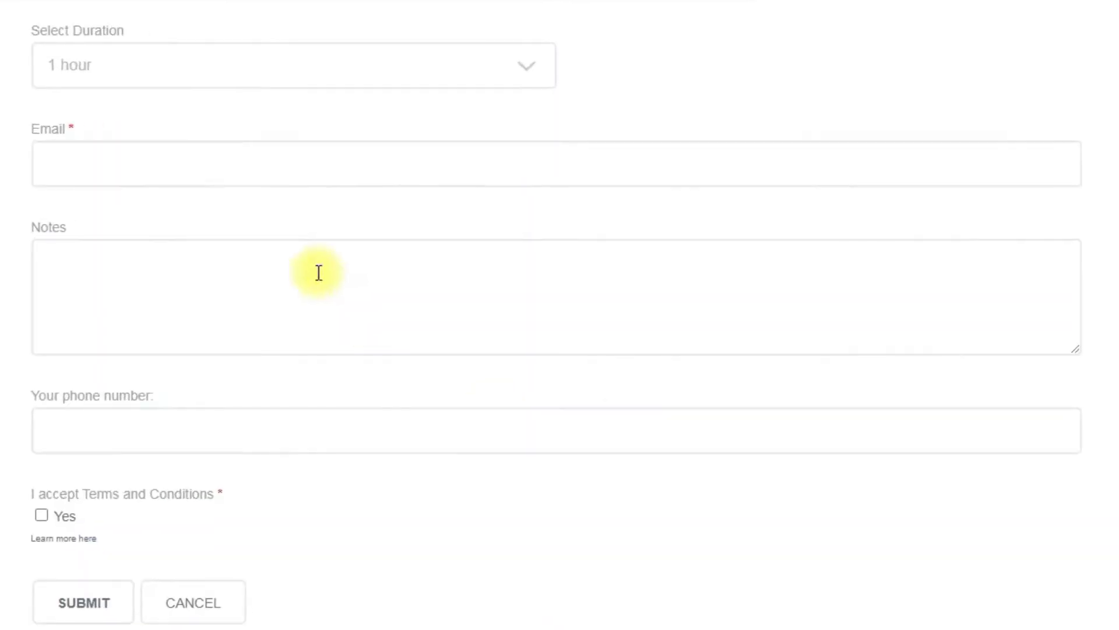
left_click(226, 171)
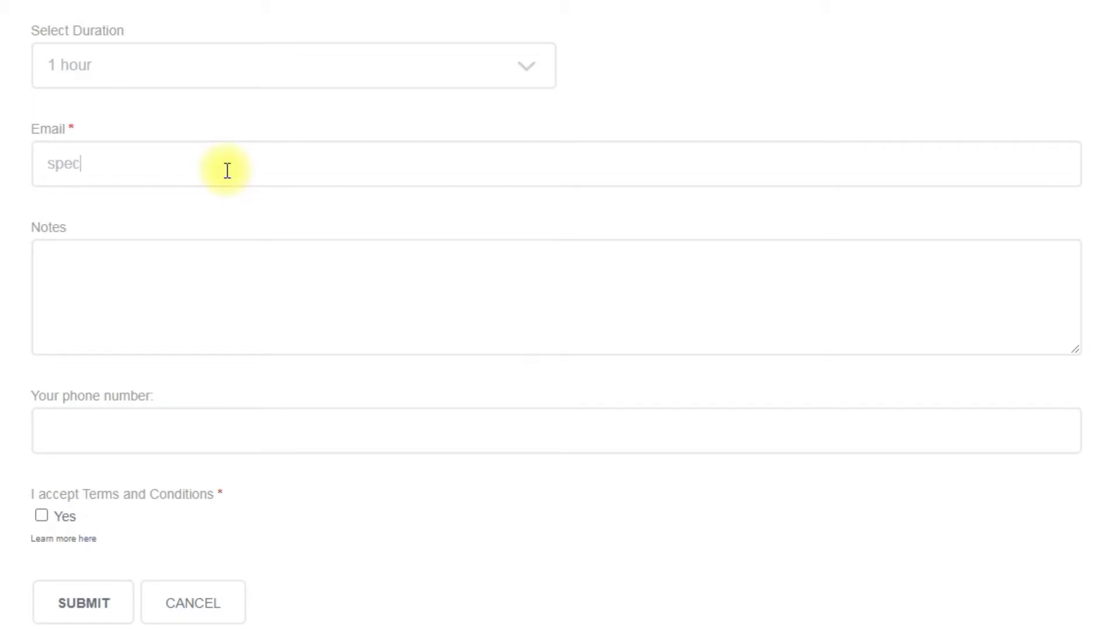
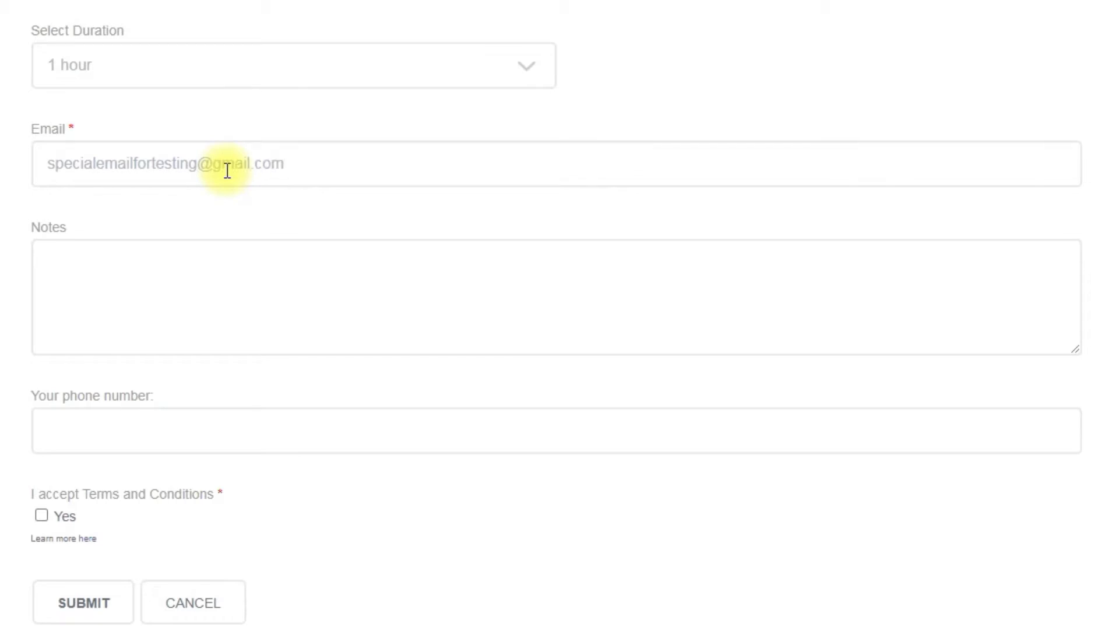
left_click(195, 263)
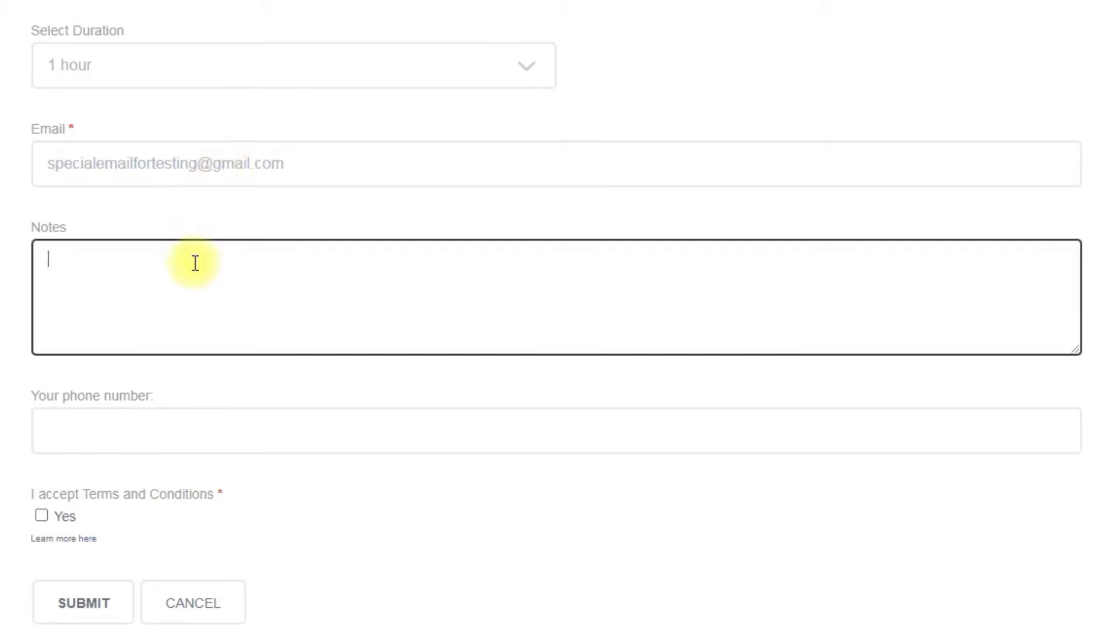
type("have a headache")
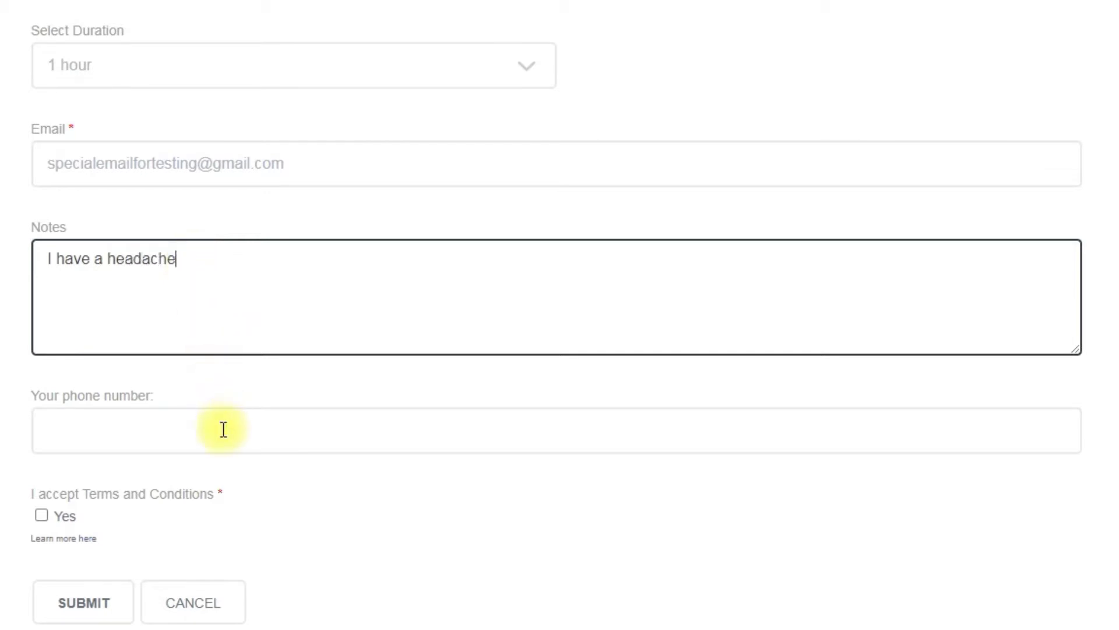
left_click(224, 432)
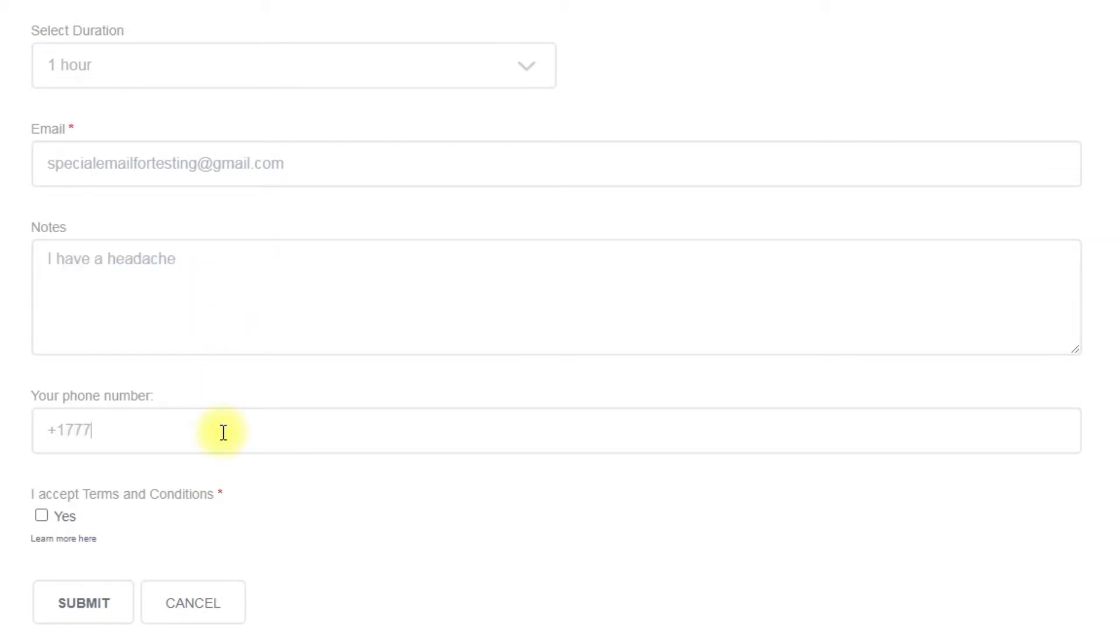
type("555")
- Accept the terms, submit the booking and dismiss the saved confirmation
left_click(41, 516)
left_click(80, 608)
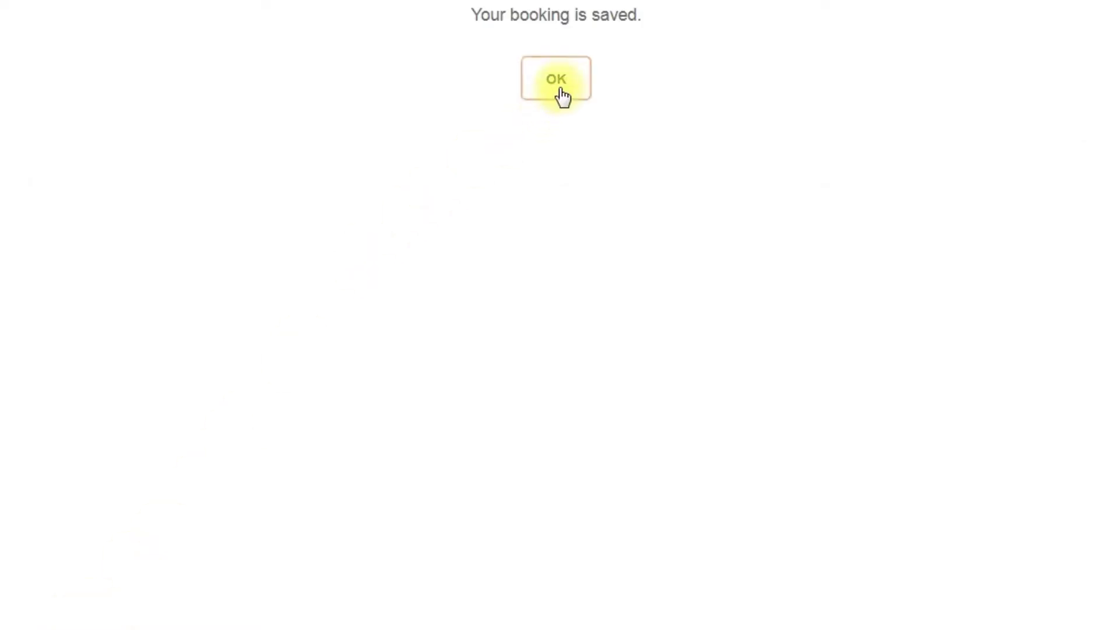
left_click(561, 96)
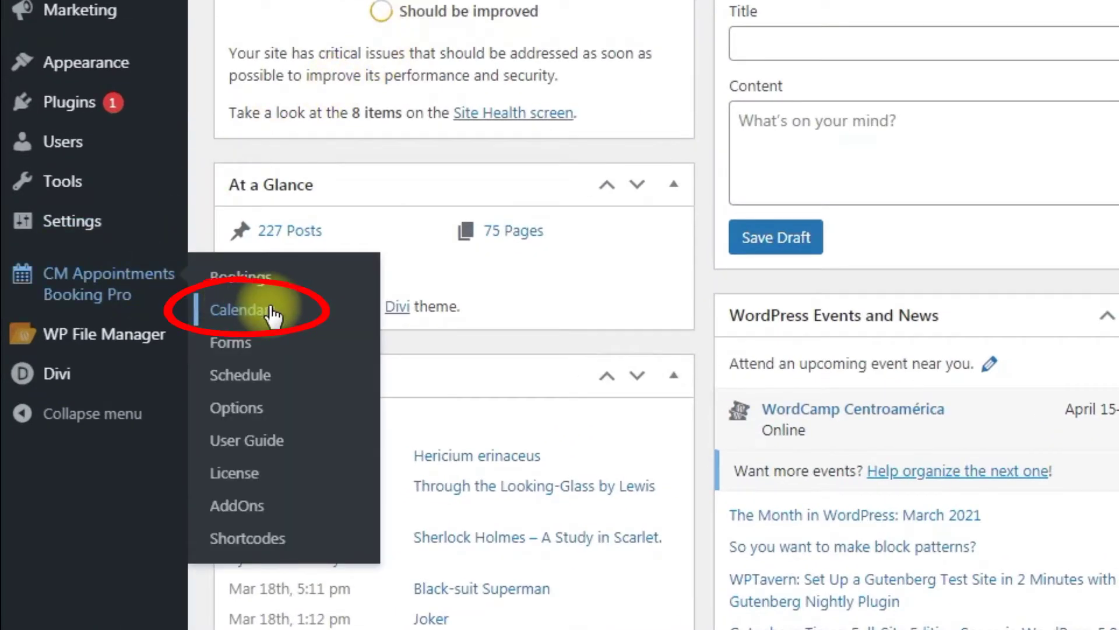
- Go to the CM Appointments Booking Pro Calendars admin page
left_click(272, 315)
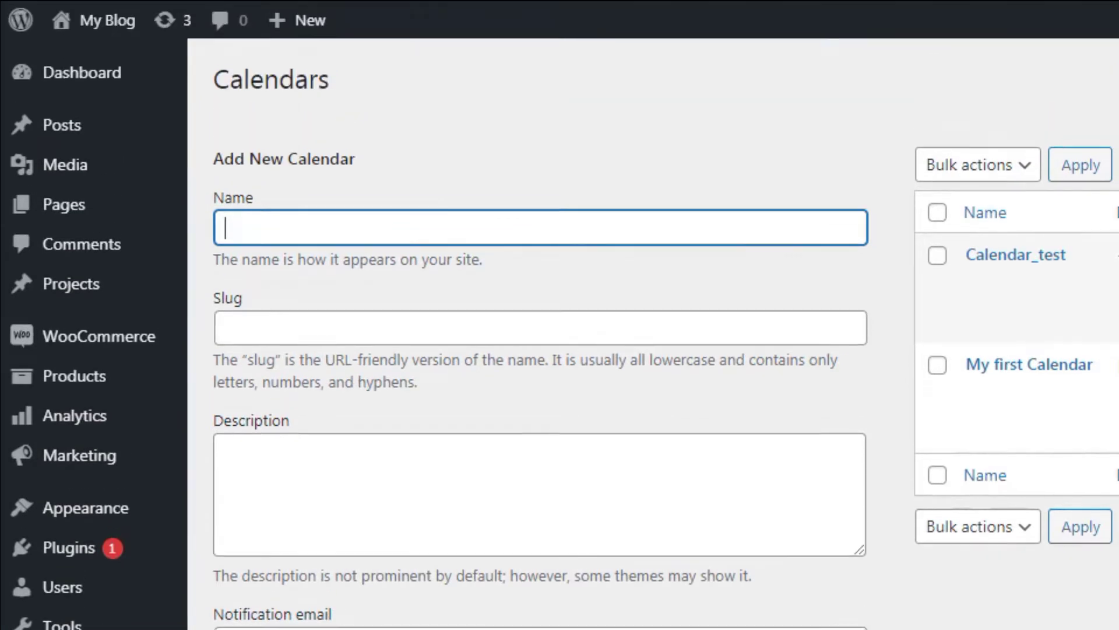
type("Dr.S")
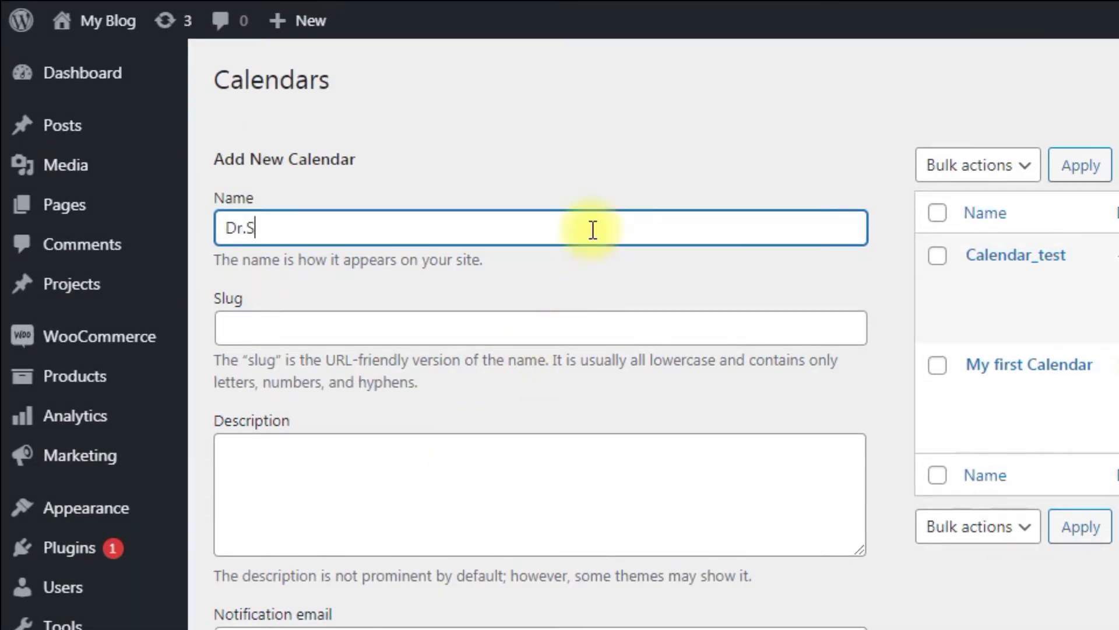
type("utherland's b")
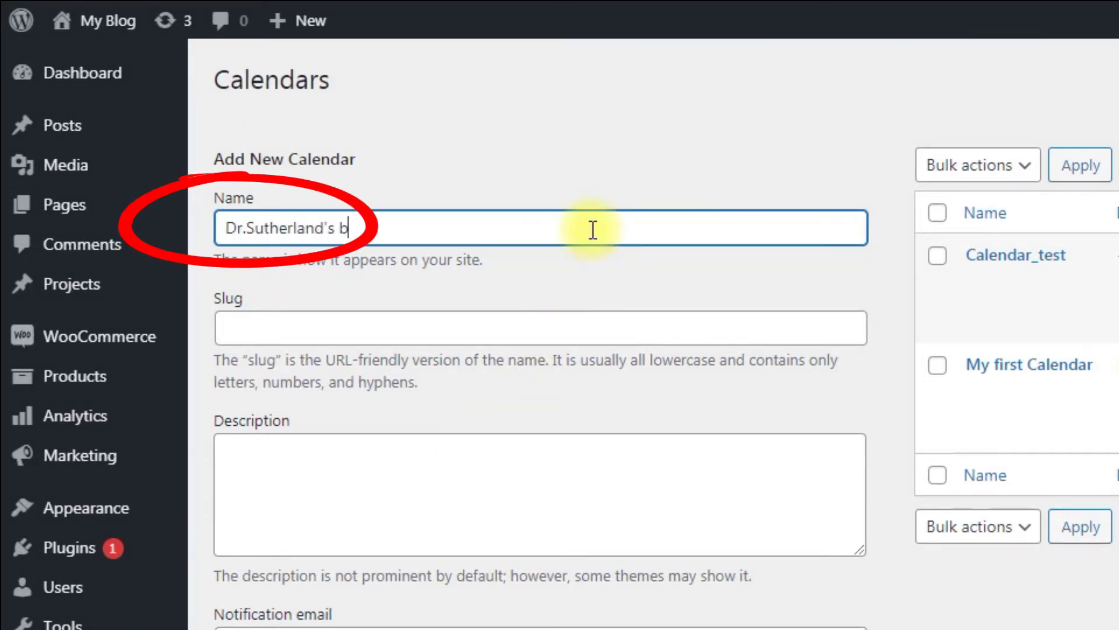
type("ooking calendar")
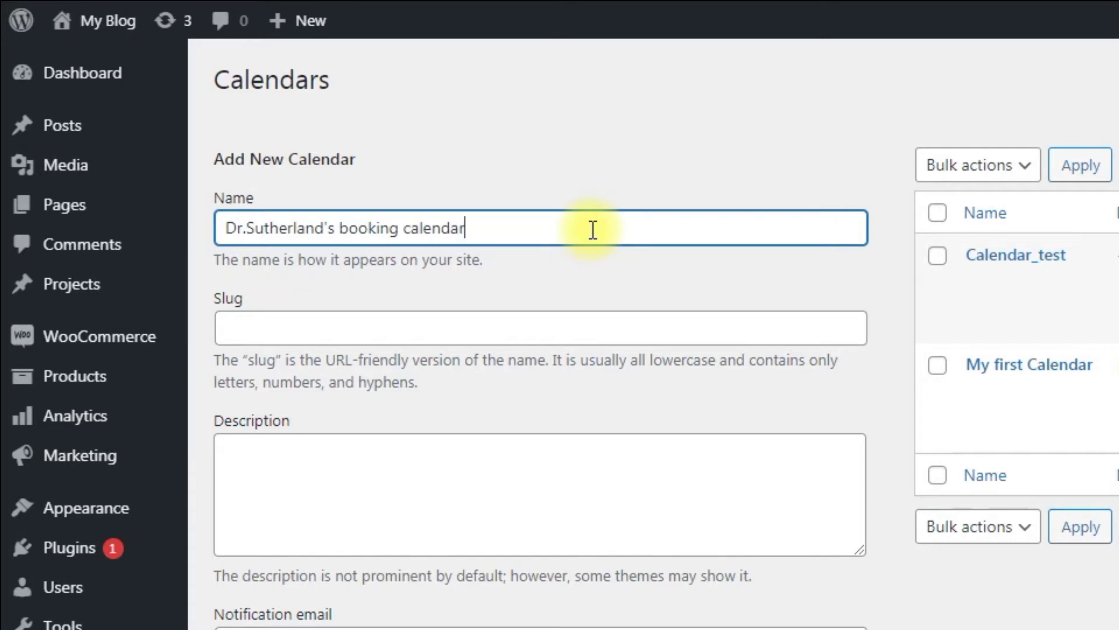
- Enter the new calendar's slug, description and notification email
left_click(425, 320)
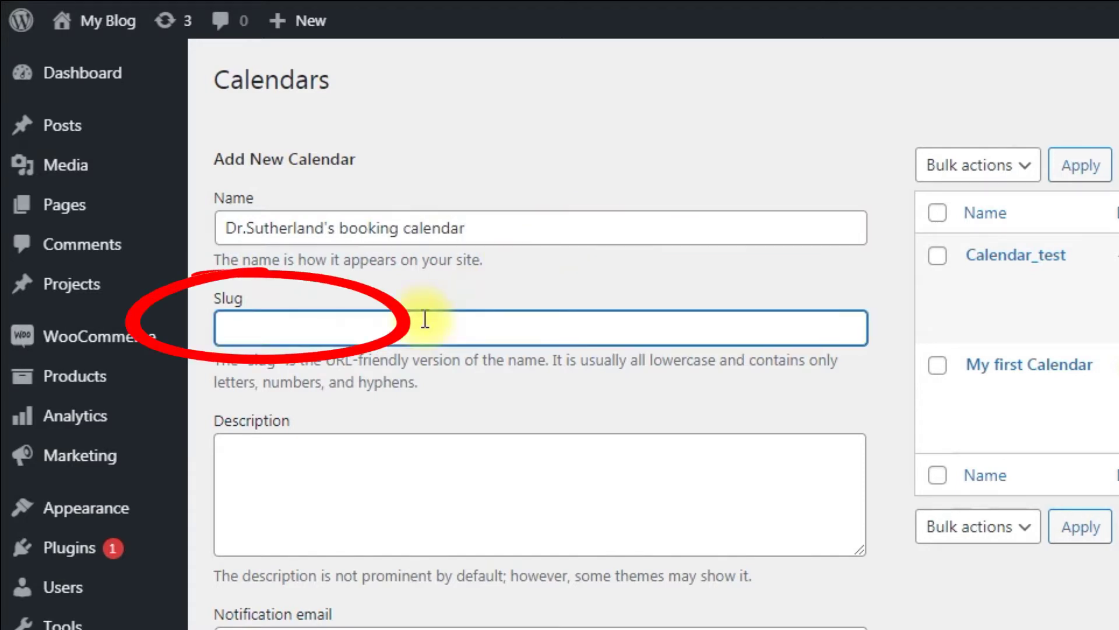
type("sutherland-bo")
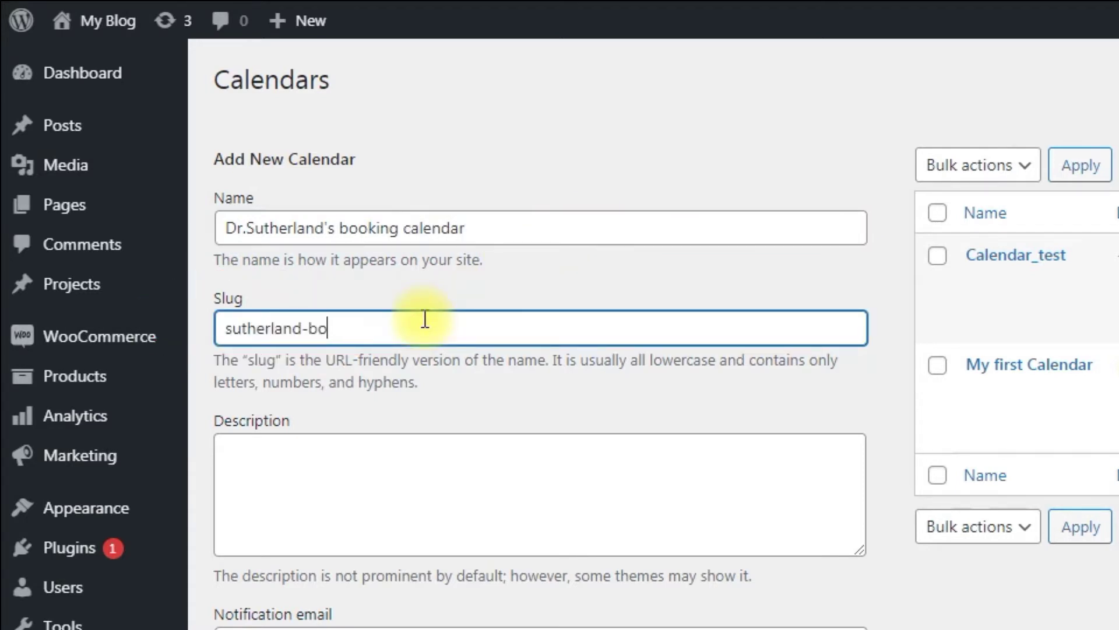
type("oking")
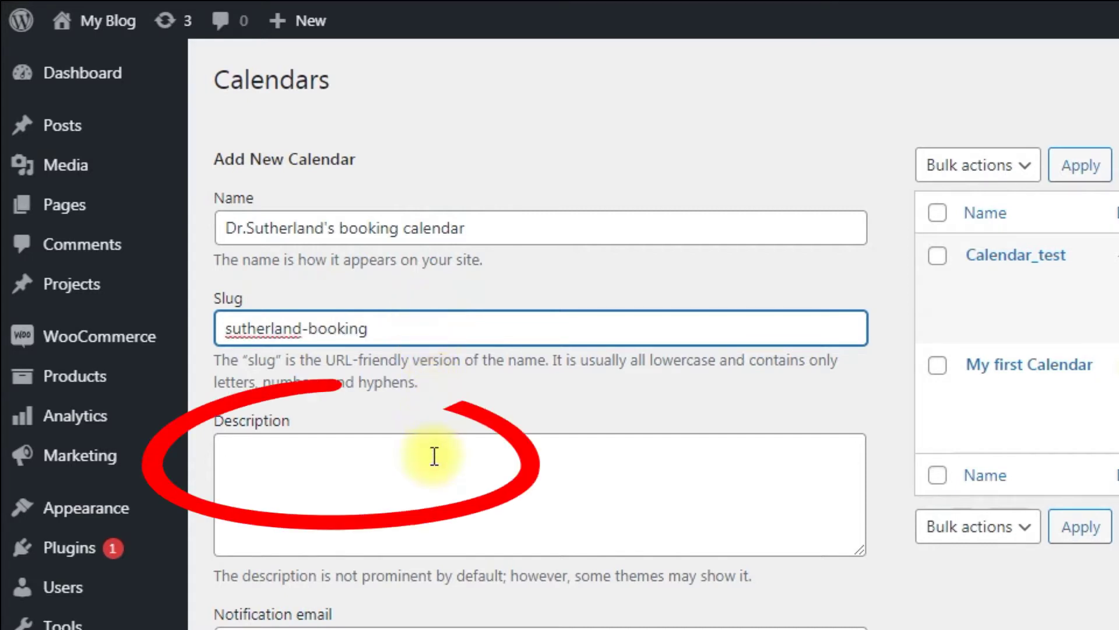
left_click(434, 456)
type("Calendar for Dr.Sutherland's bo")
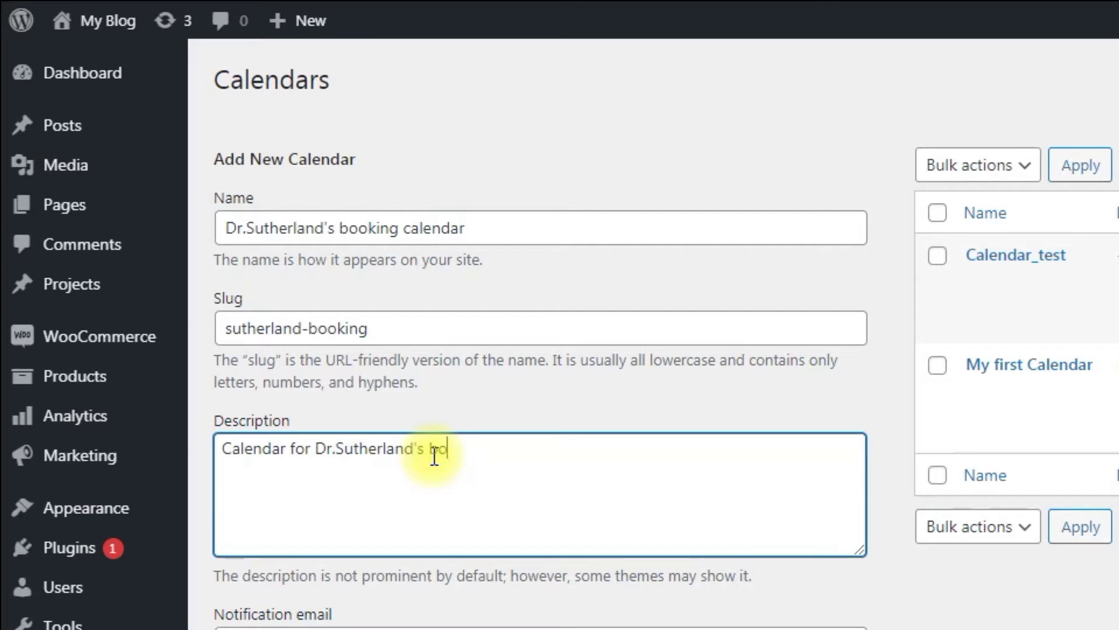
type("okings")
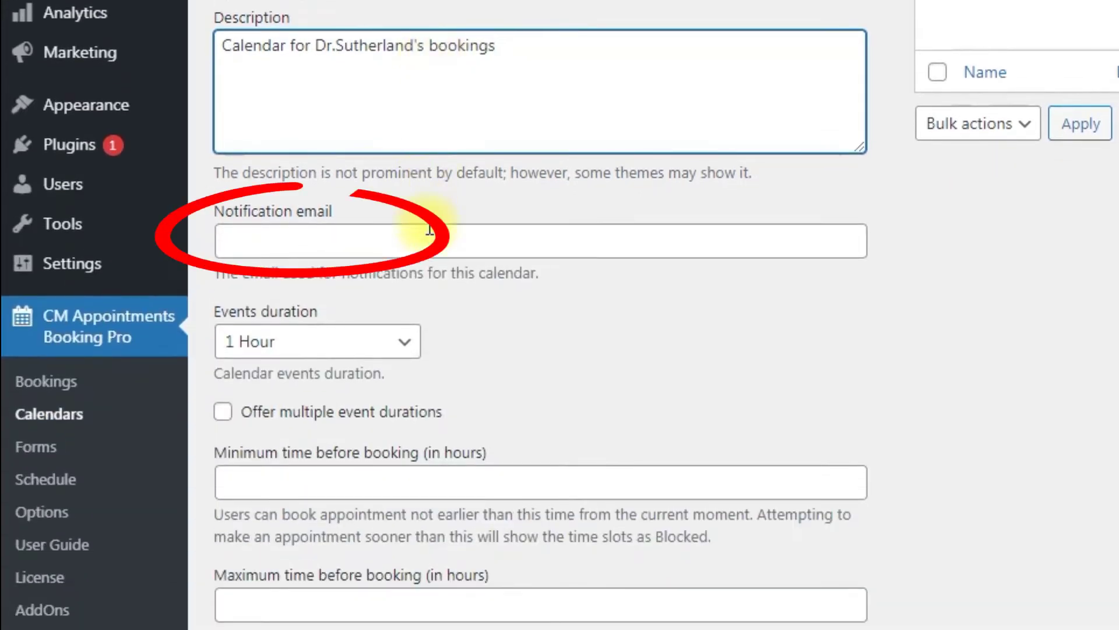
left_click(429, 231)
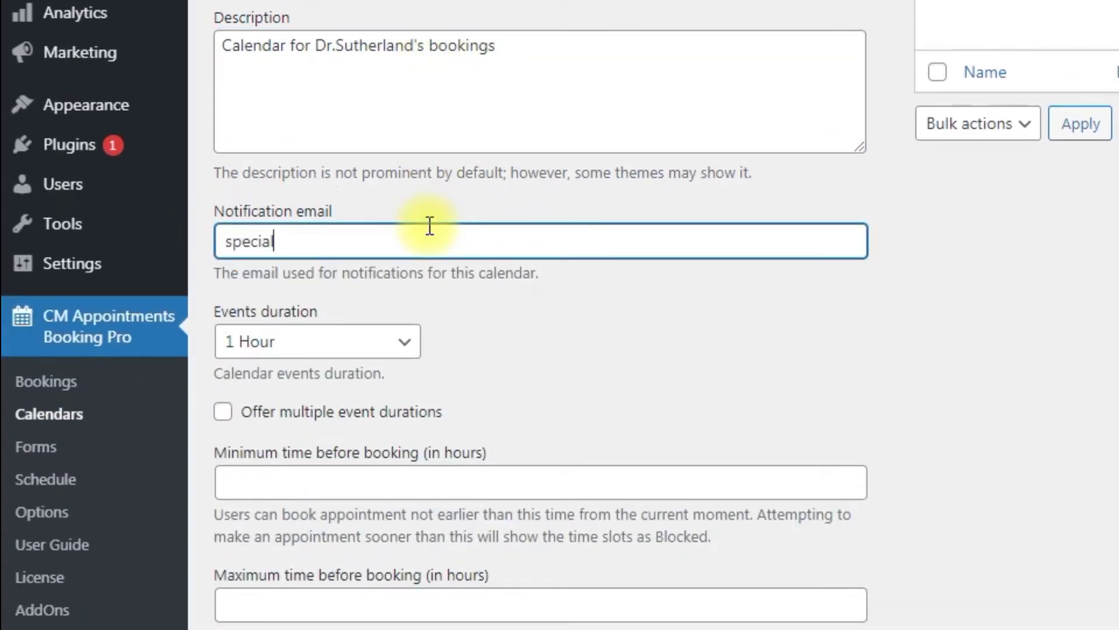
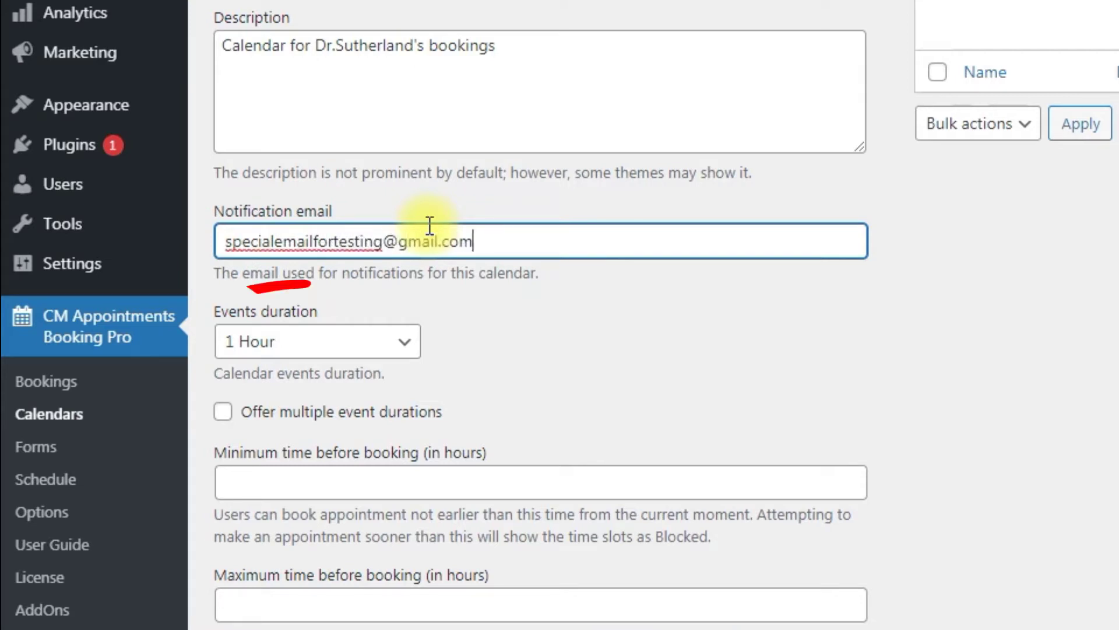
- Keep the 1 Hour event duration and offer multiple durations of 1 Hour and 2 Hours
key("Tab")
scroll(390, 126, "down", 3)
left_click(386, 115)
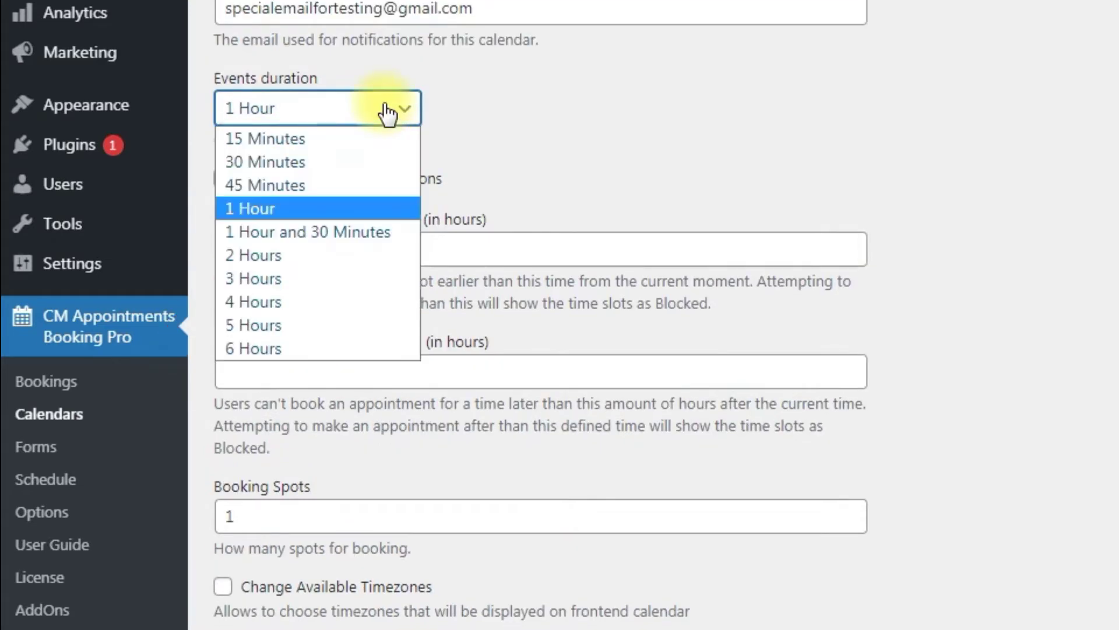
left_click(338, 207)
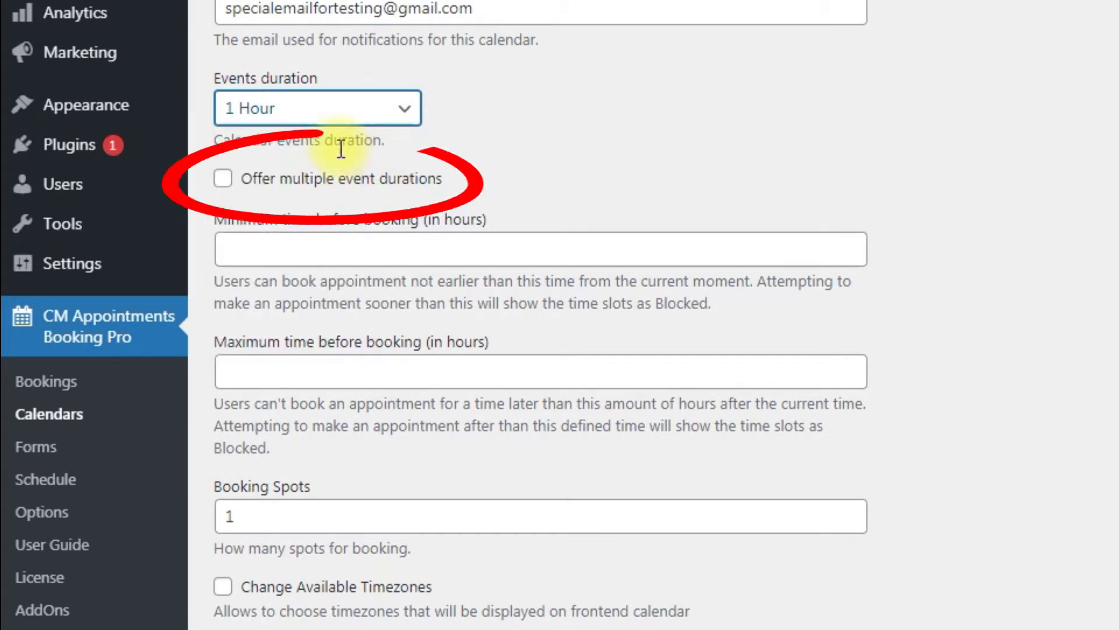
left_click(224, 179)
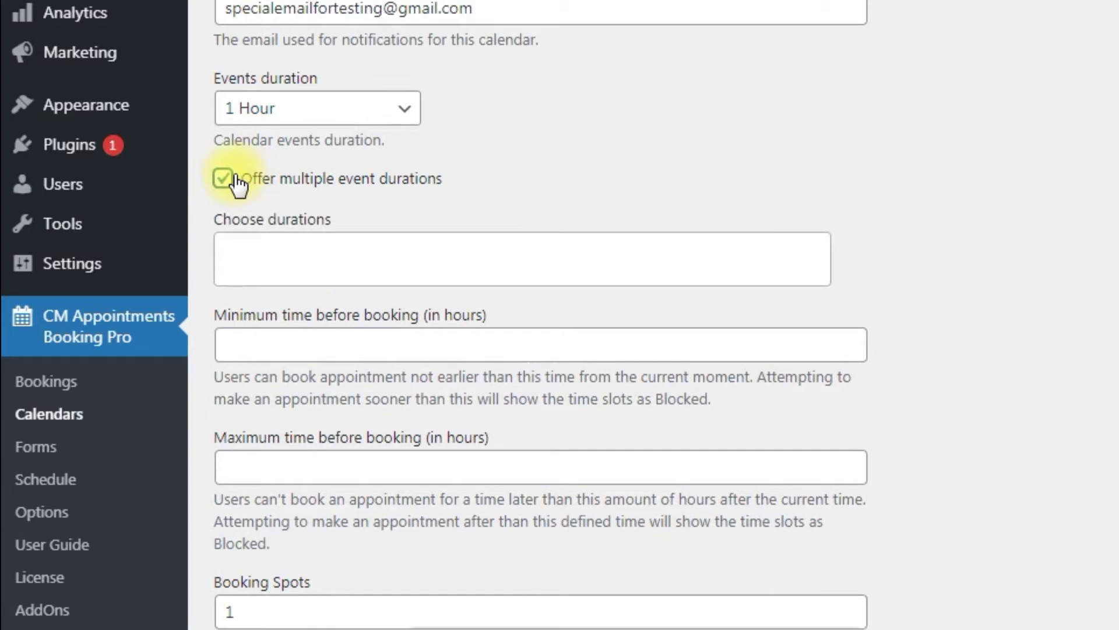
left_click(295, 246)
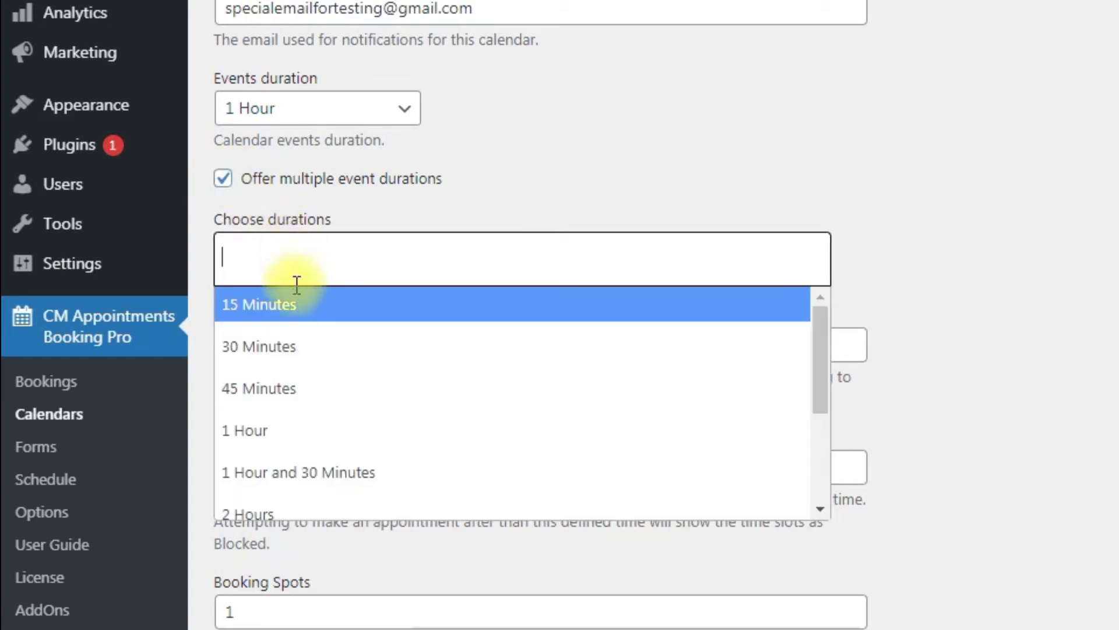
left_click(292, 431)
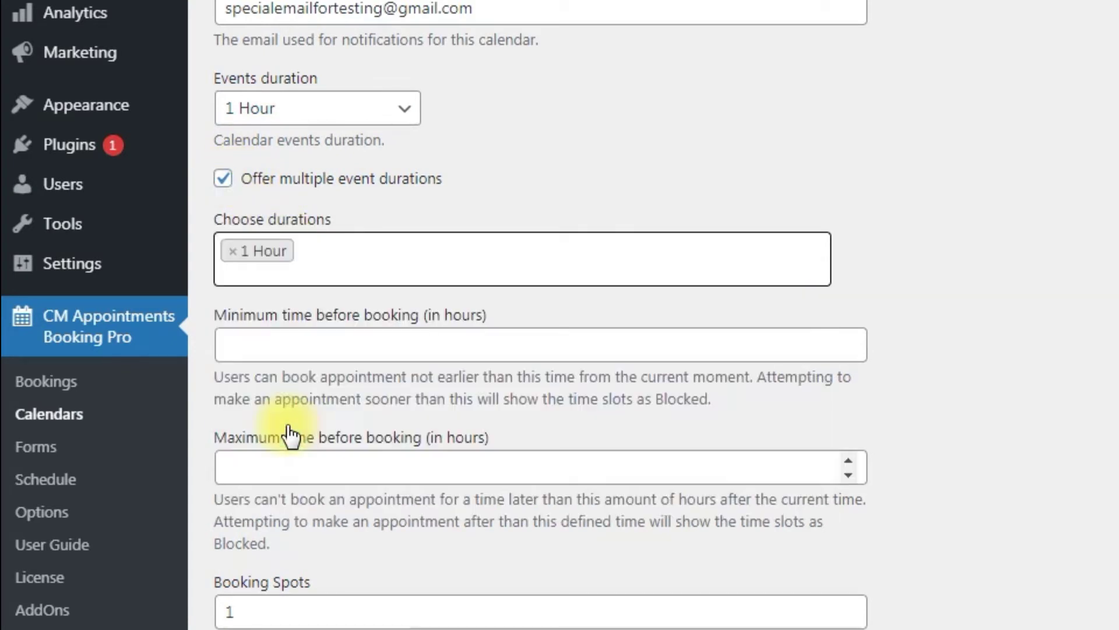
left_click(305, 267)
scroll(302, 416, "down", 3)
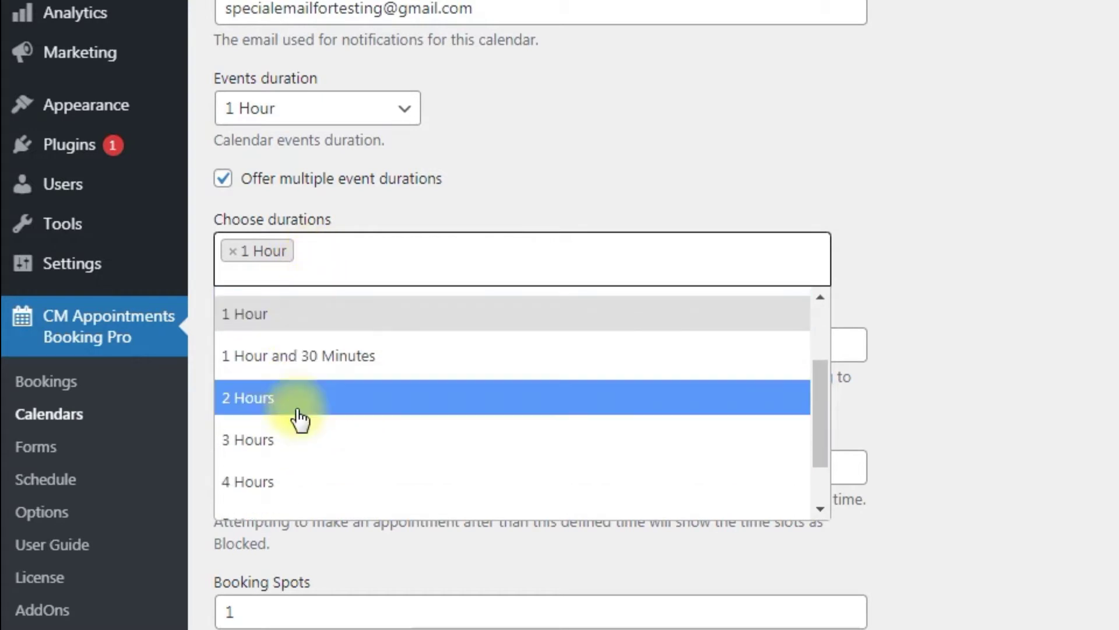
left_click(296, 411)
scroll(288, 371, "down", 3)
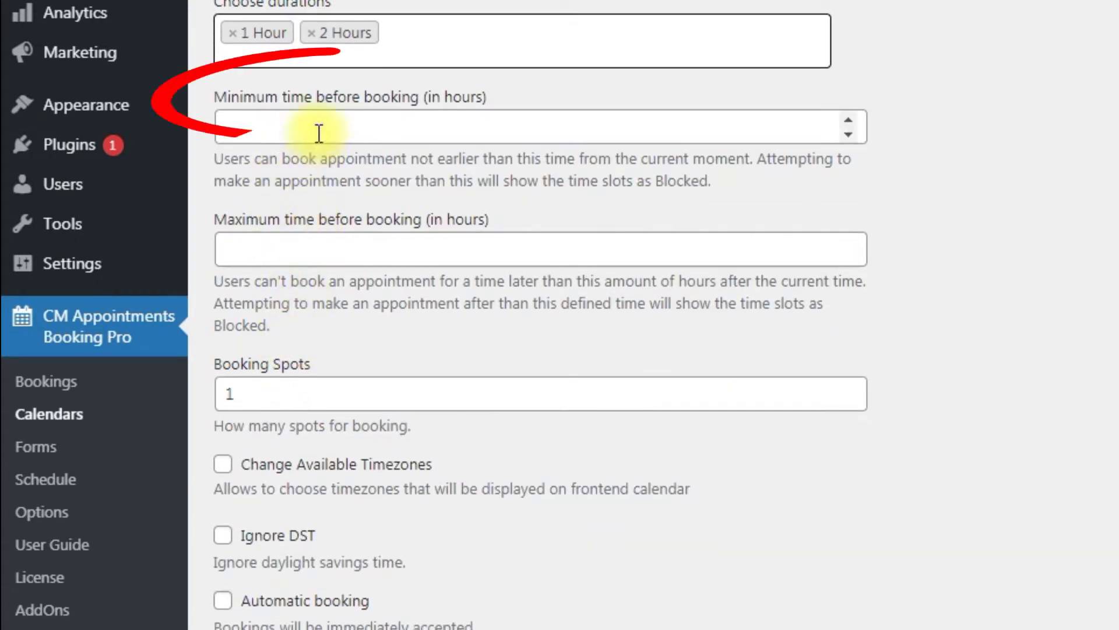
- Set the booking window to at least 24 and at most 168 hours ahead
left_click(319, 133)
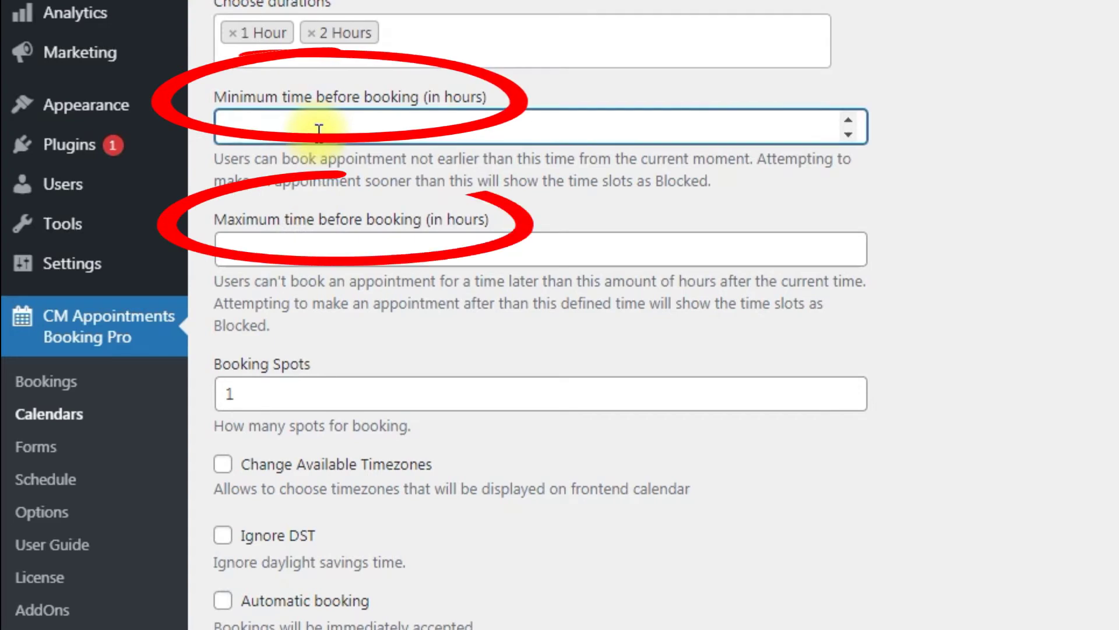
left_click(326, 248)
type("16")
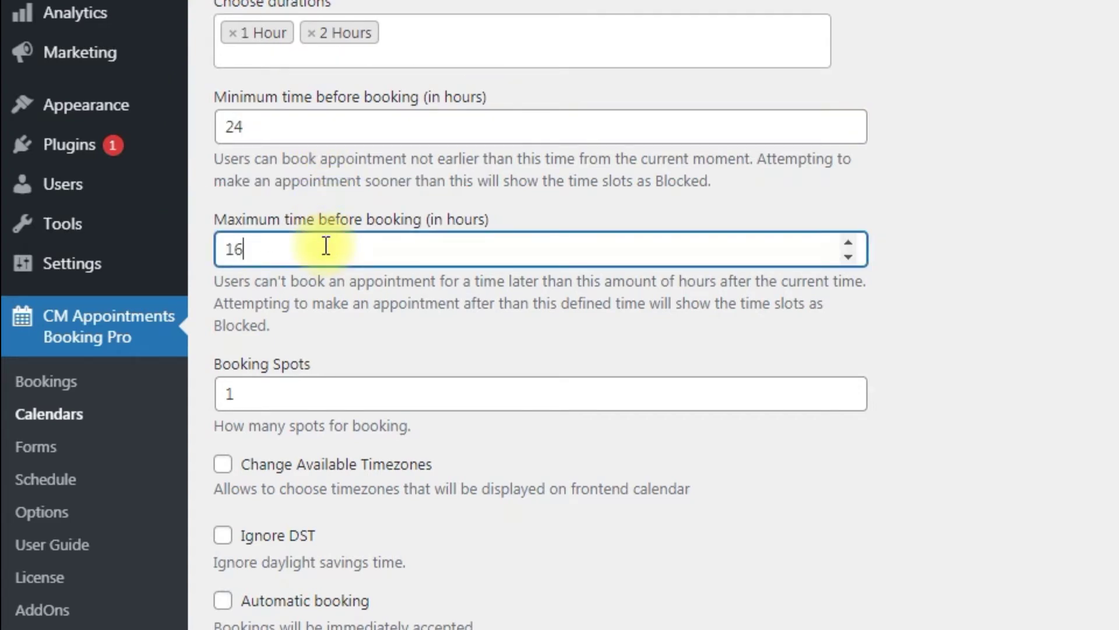
type("8")
left_click(346, 286)
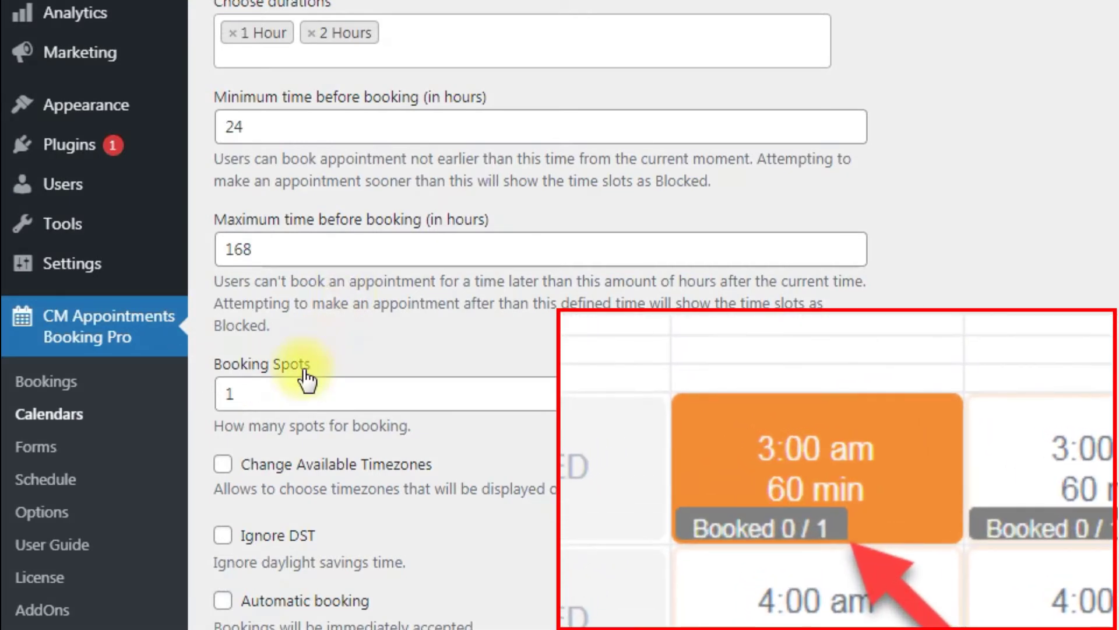
scroll(306, 378, "down", 3)
- Make America/New_York an available timezone and ignore daylight savings
left_click(270, 240)
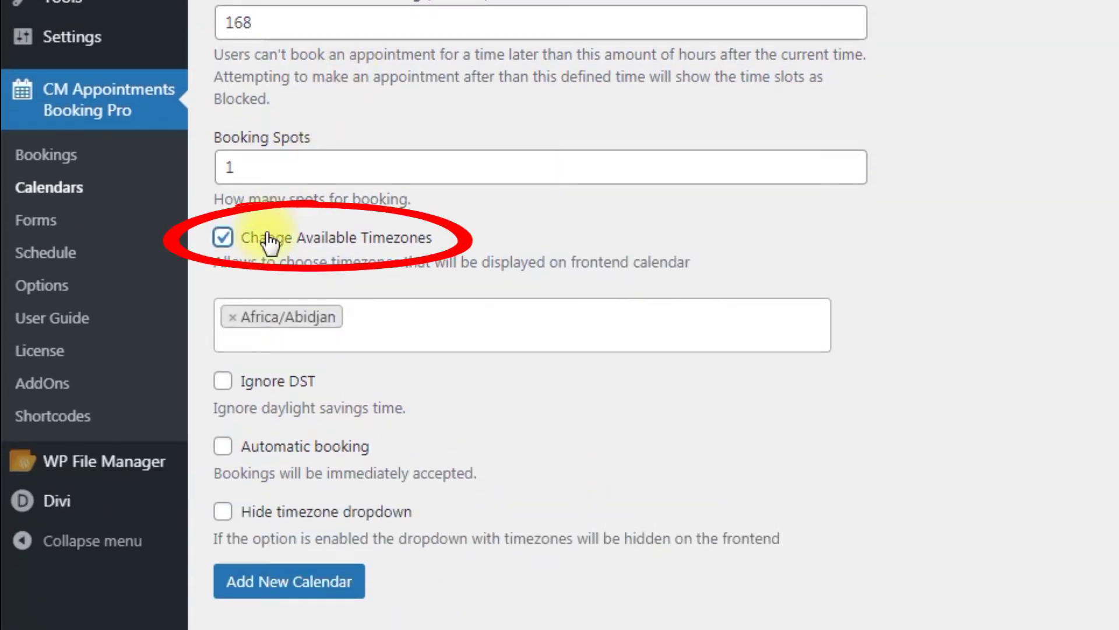
left_click(404, 317)
type("n")
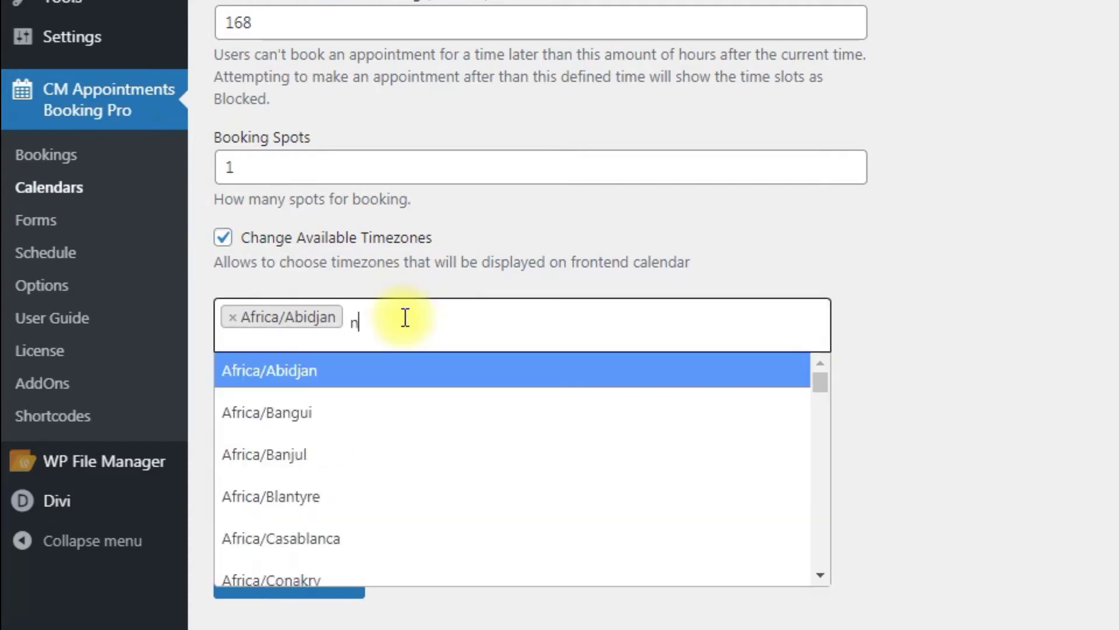
type("ew")
left_click(397, 376)
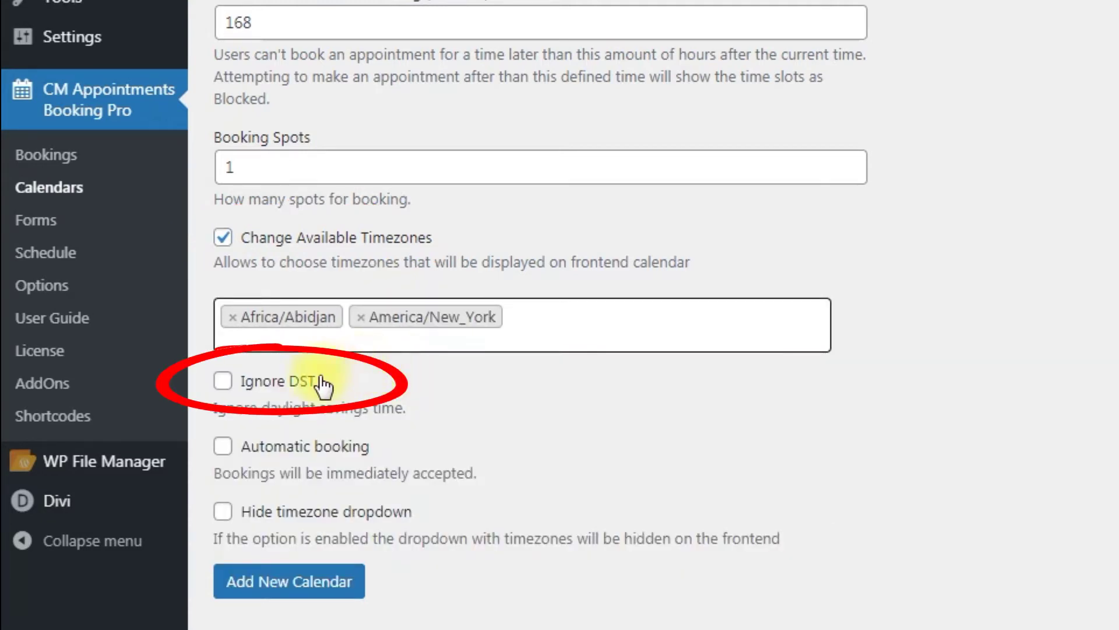
left_click(299, 385)
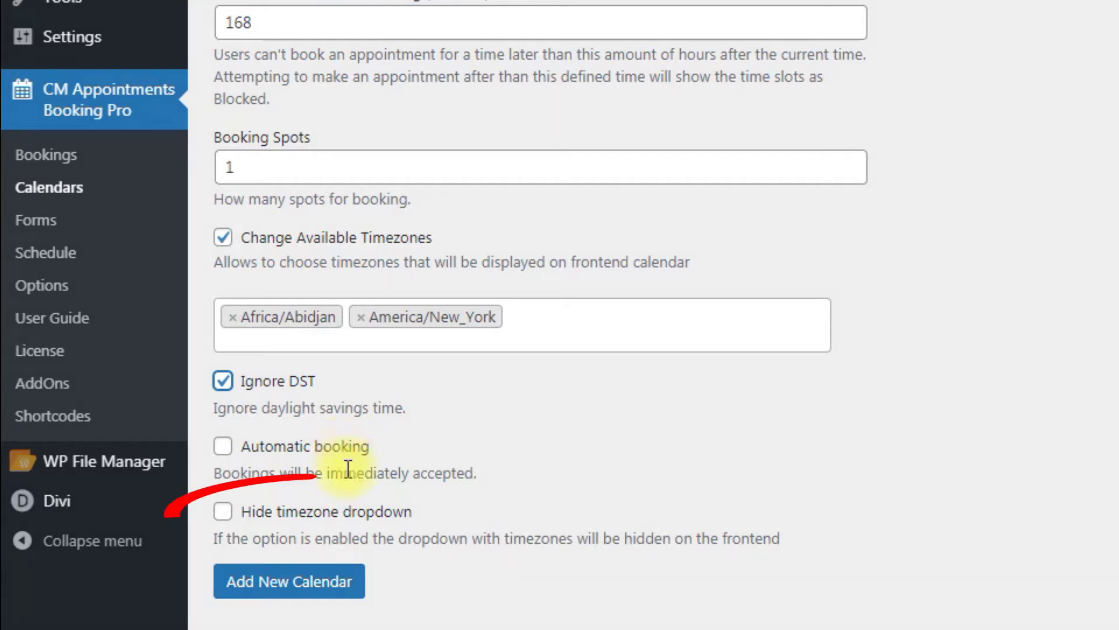
- Hide the frontend timezone dropdown, default to America/New_York and create the calendar
left_click(352, 515)
scroll(357, 520, "down", 1)
scroll(355, 520, "down", 3)
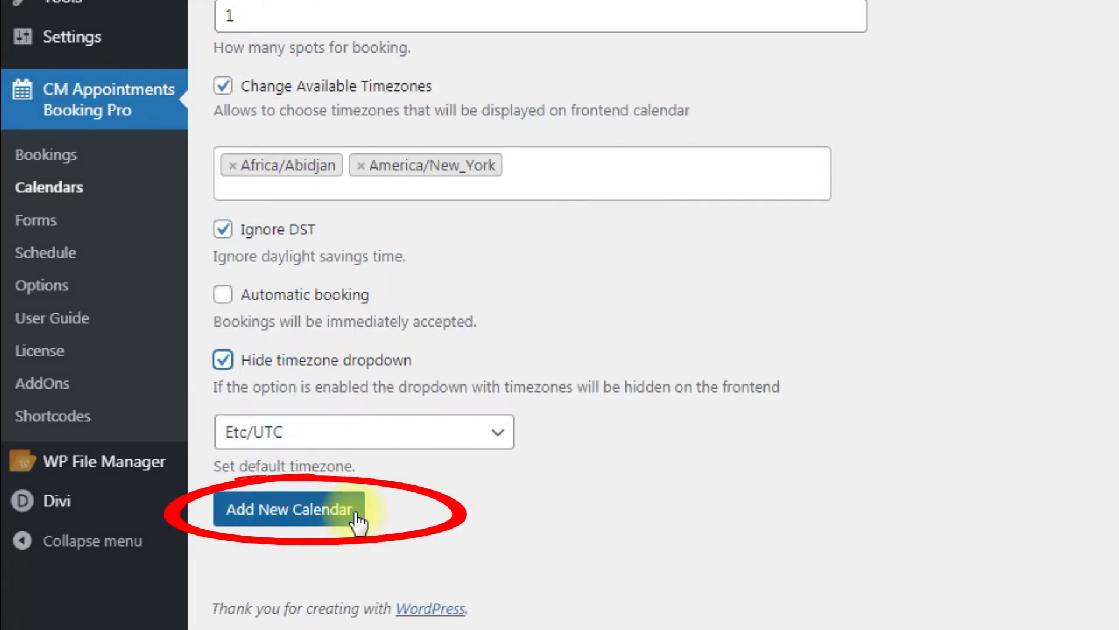
left_click(413, 445)
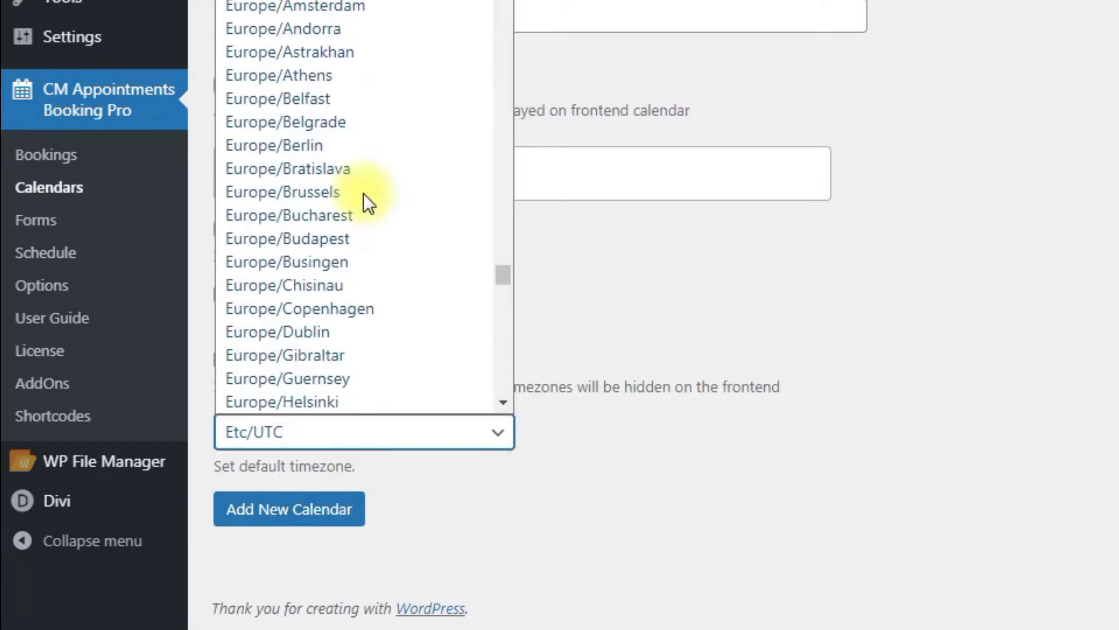
scroll(363, 194, "up", 20)
scroll(363, 194, "down", 3)
scroll(363, 194, "down", 5)
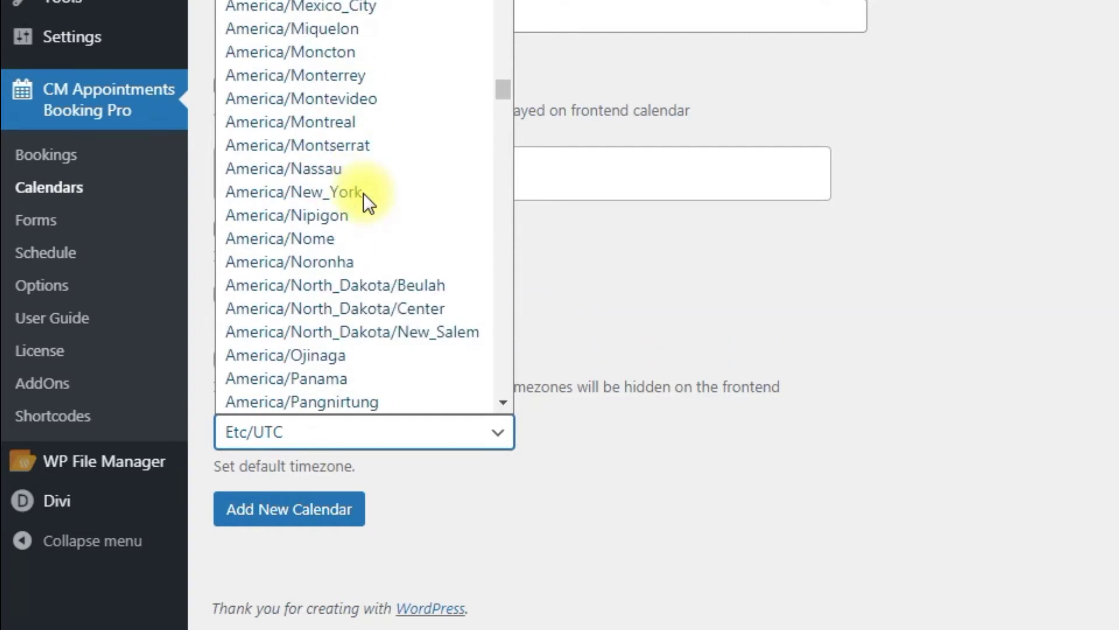
left_click(363, 194)
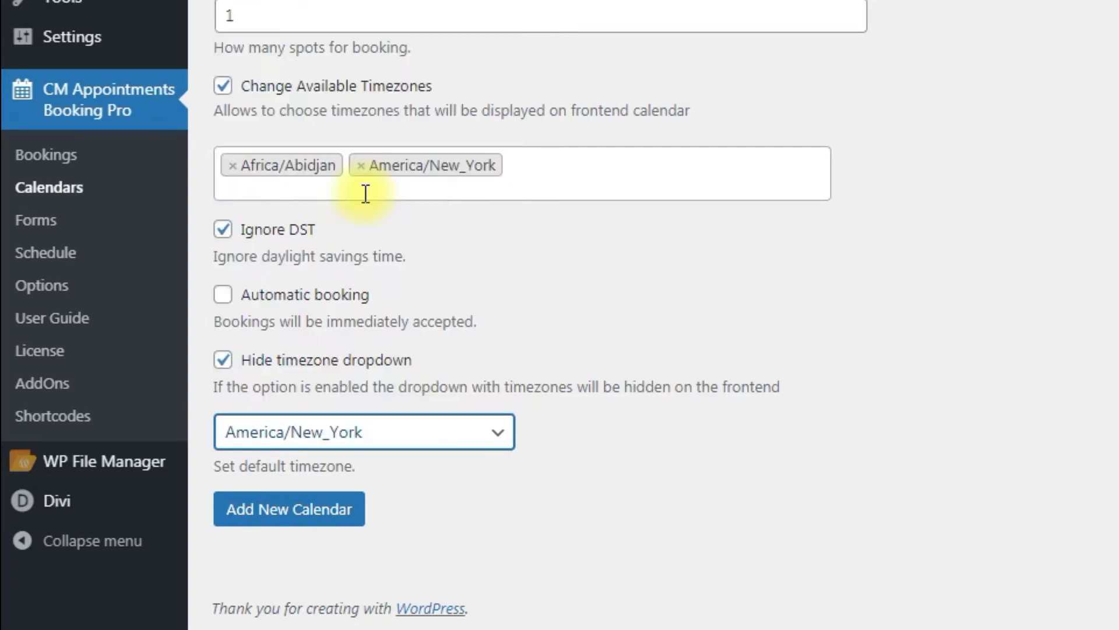
left_click(298, 507)
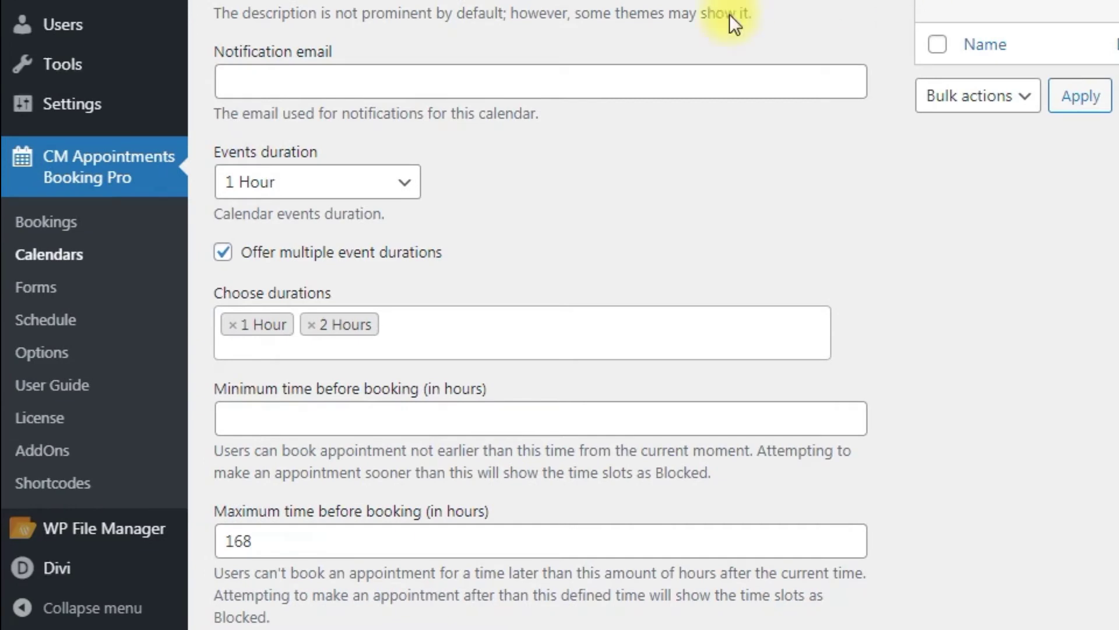
- Open the Schedule page for Dr.Sutherland's booking calendar
left_click(108, 327)
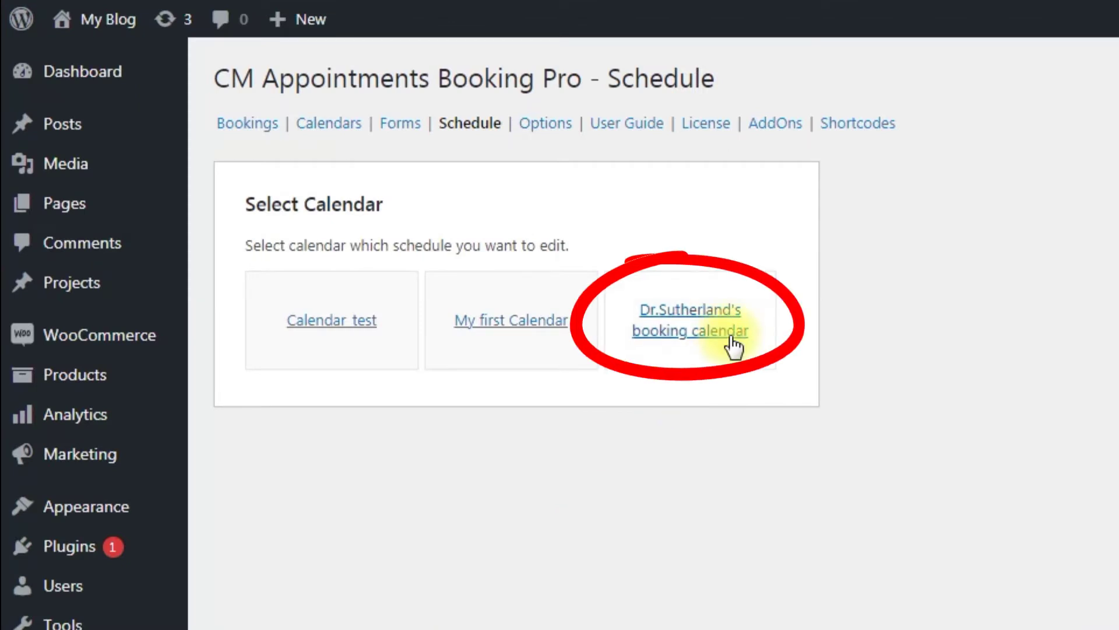
left_click(733, 347)
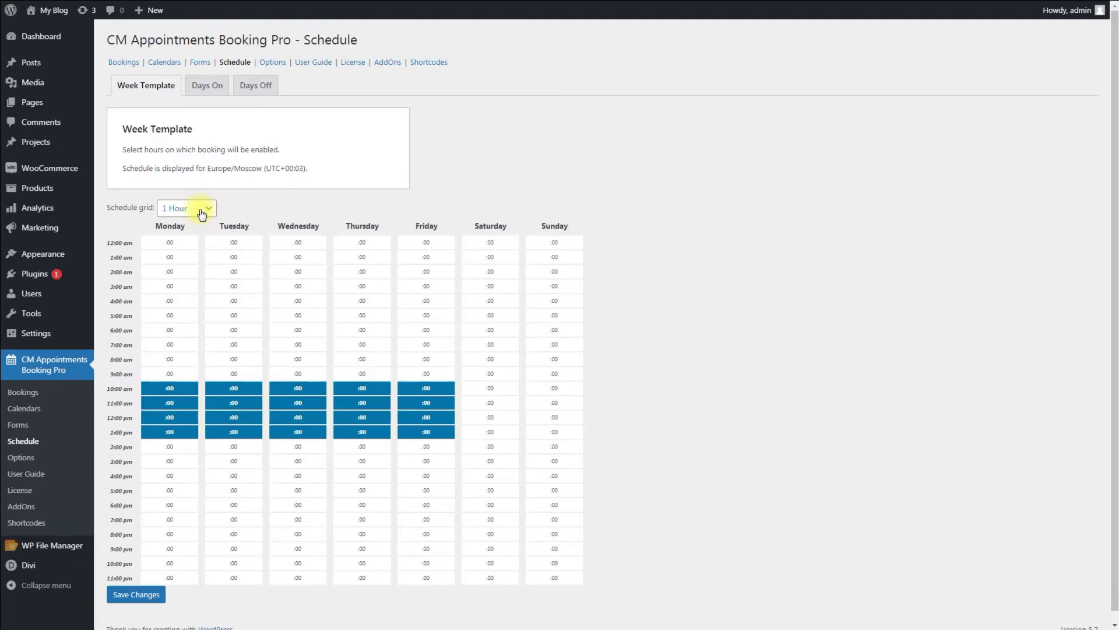
- Try 15- and 30-minute schedule grids, then return to hourly slots
left_click(201, 215)
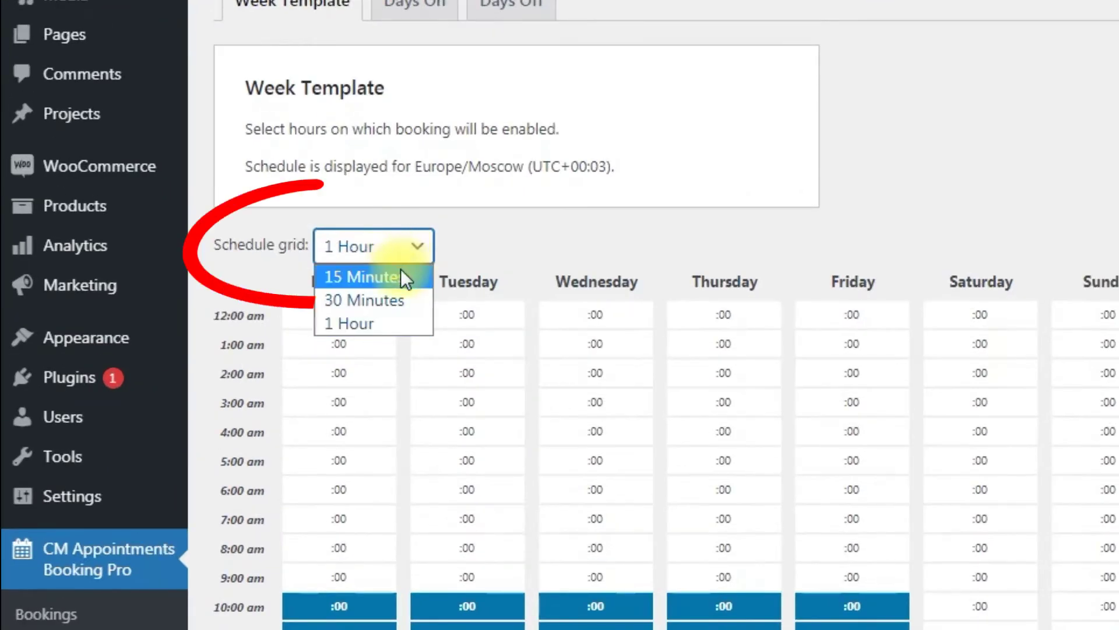
left_click(200, 222)
left_click(403, 263)
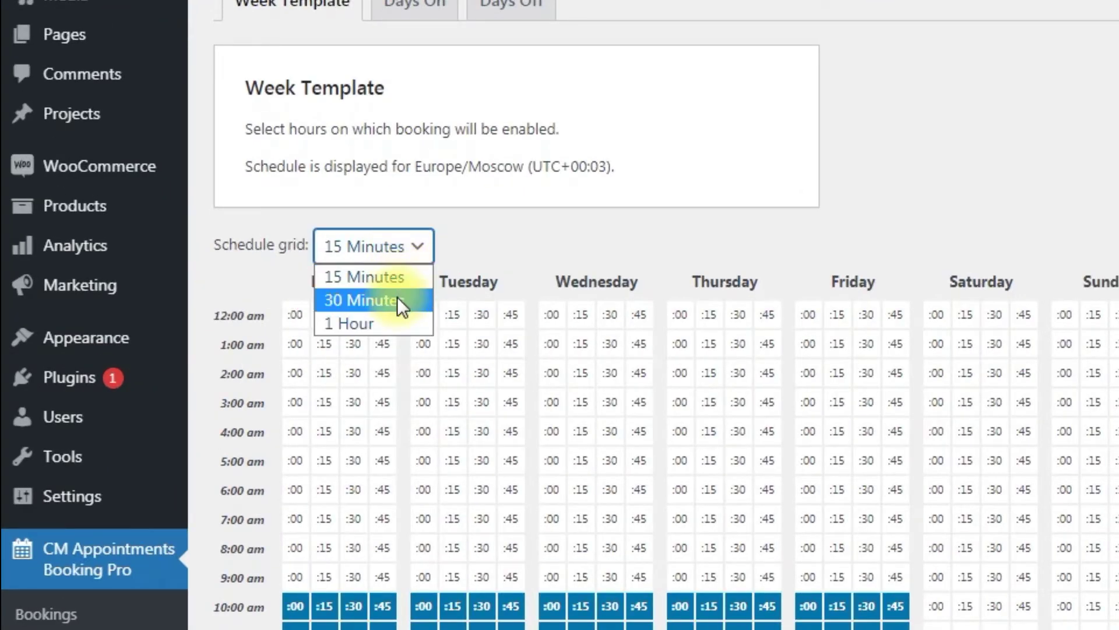
left_click(397, 301)
left_click(400, 256)
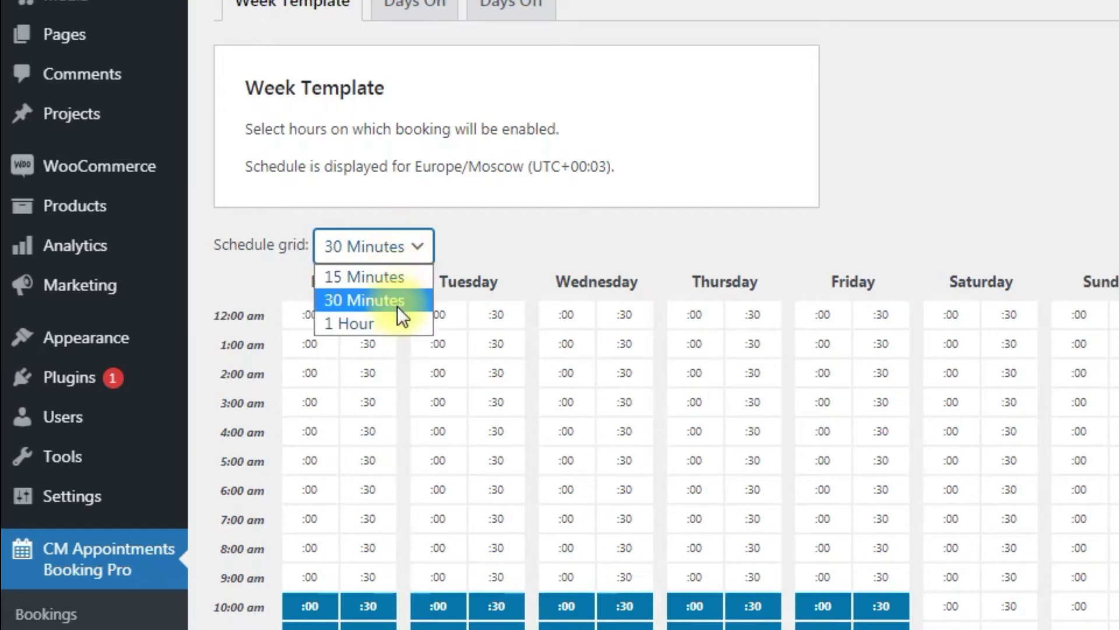
left_click(397, 316)
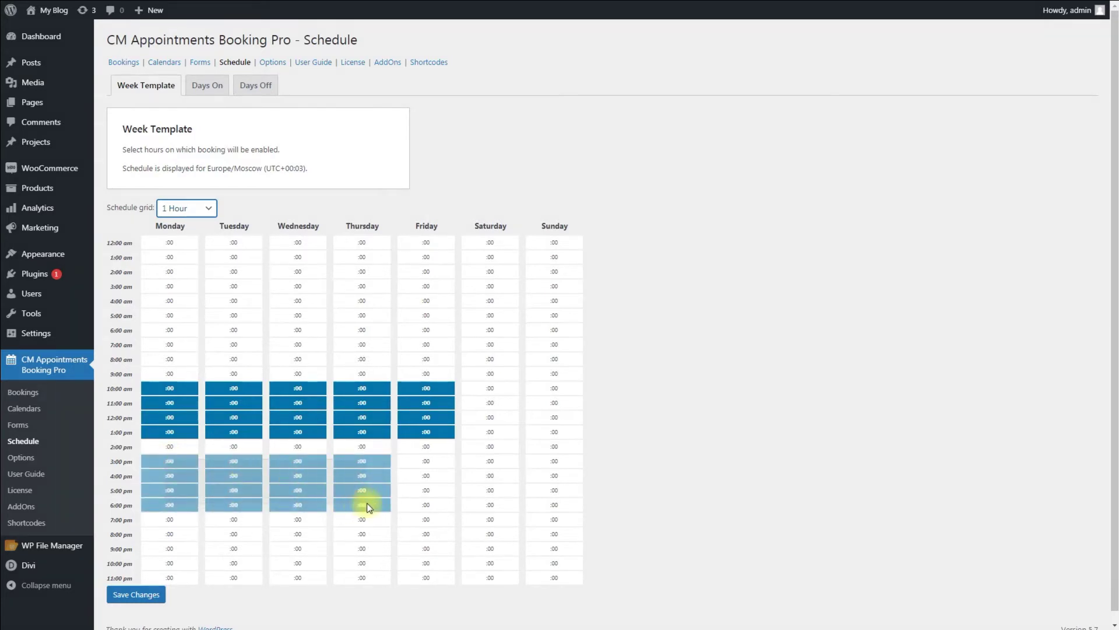
- Enable the 3–6 pm slots Monday through Friday in the week template
left_click_drag(168, 462, 361, 501)
left_click_drag(425, 461, 429, 492)
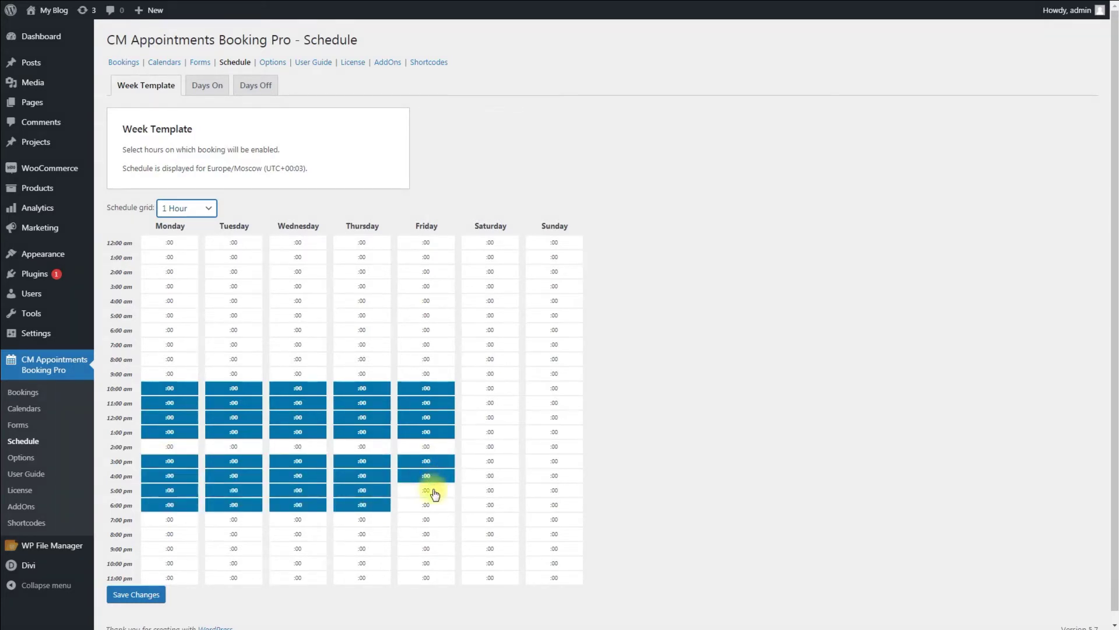
left_click_drag(432, 507, 484, 512)
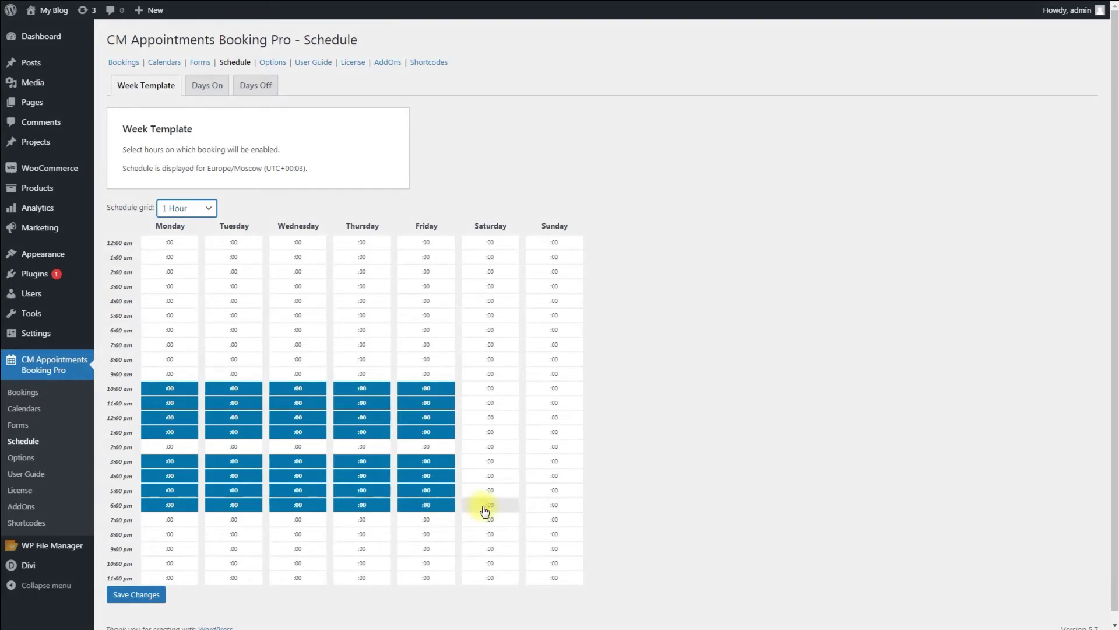
left_click(214, 88)
- Add April 17, 2021 as a bookable day from 10:00 to 18:00
left_click(160, 200)
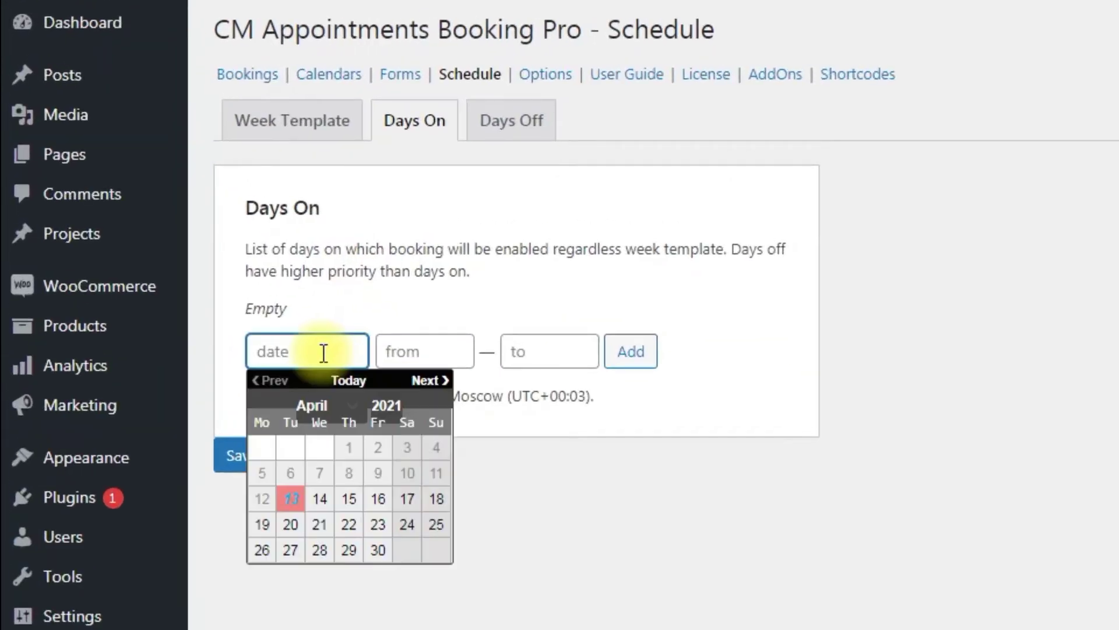
left_click(204, 272)
left_click(404, 361)
type("10:00")
left_click(530, 359)
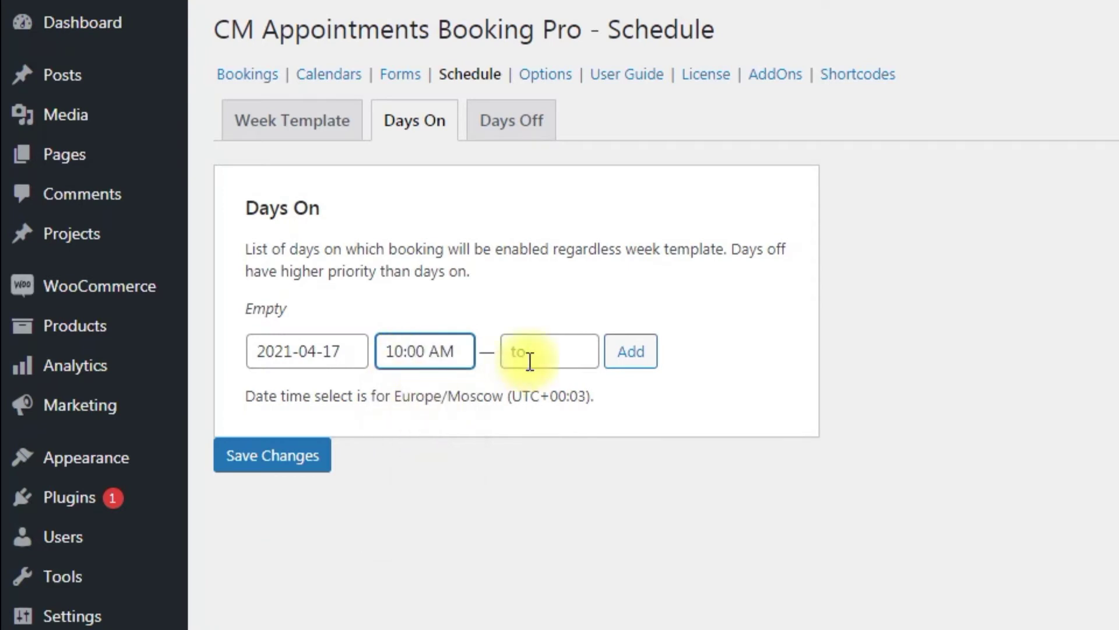
type("18:00")
left_click(620, 367)
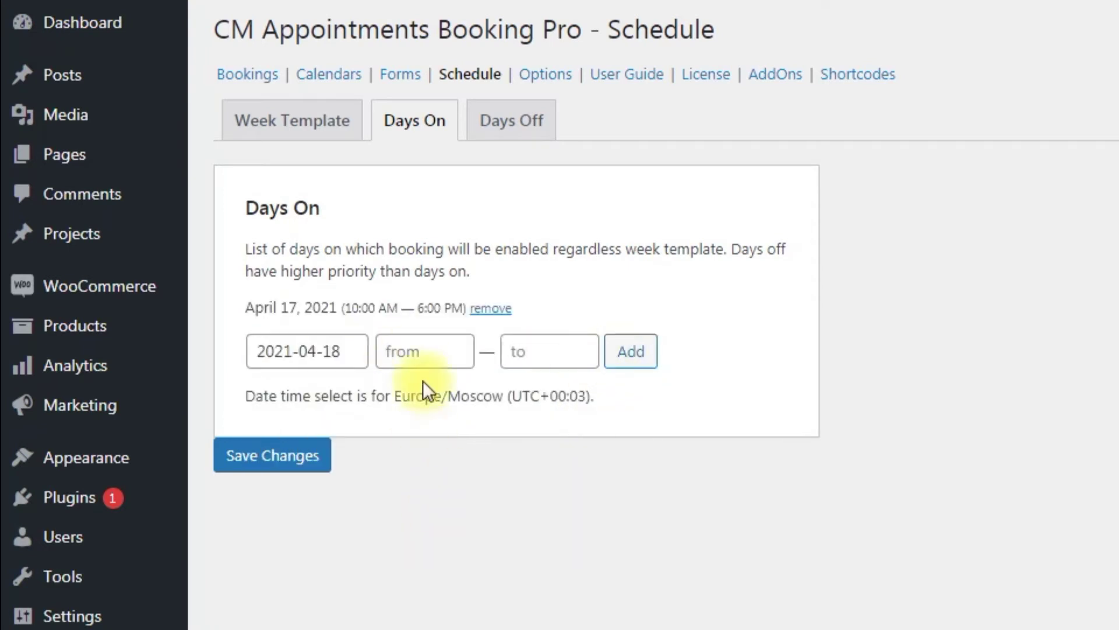
- Add April 18, 2021 as a bookable day from 10 AM to 2 PM
left_click(425, 351)
type("10")
left_click(517, 351)
type("2pm")
left_click(632, 353)
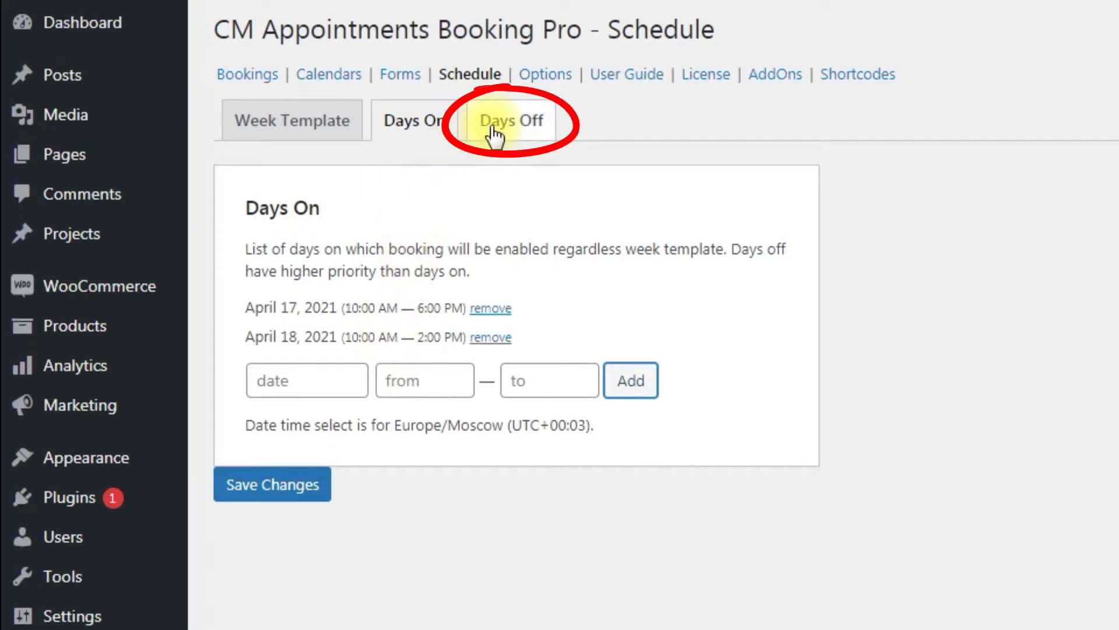
- Mark April 18, 19 and 20, 2021 as days off with booking disabled
left_click(493, 133)
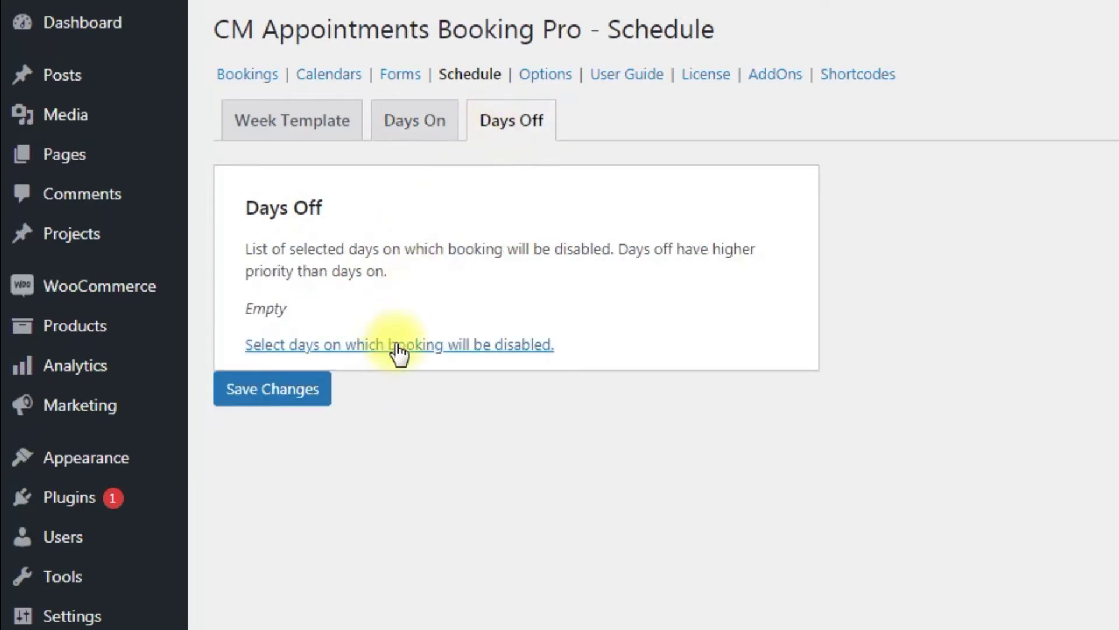
left_click(398, 345)
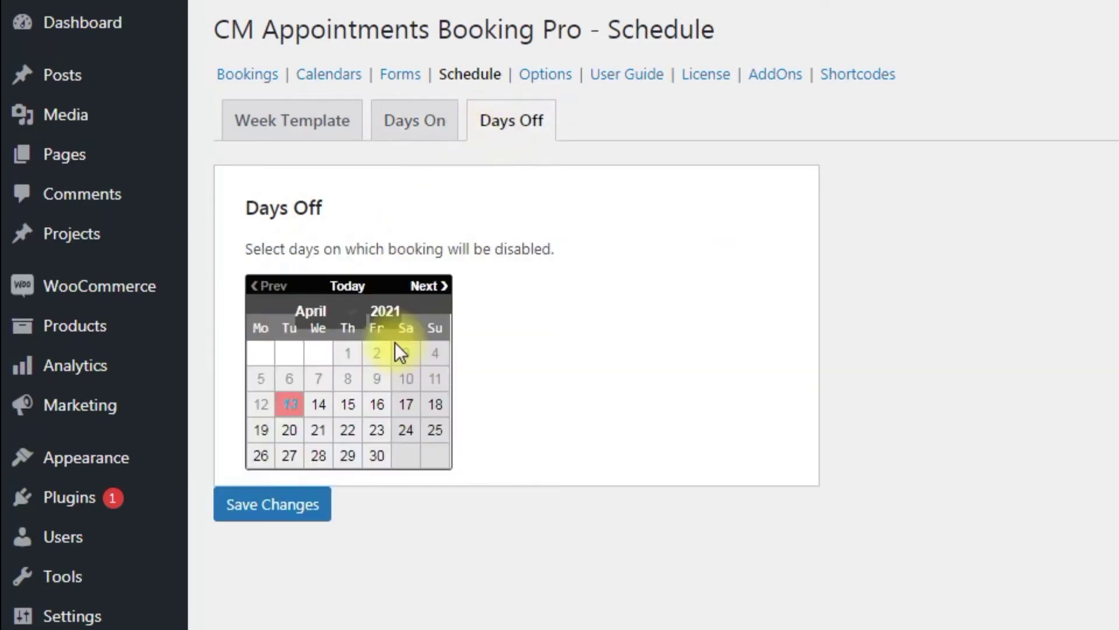
left_click(437, 408)
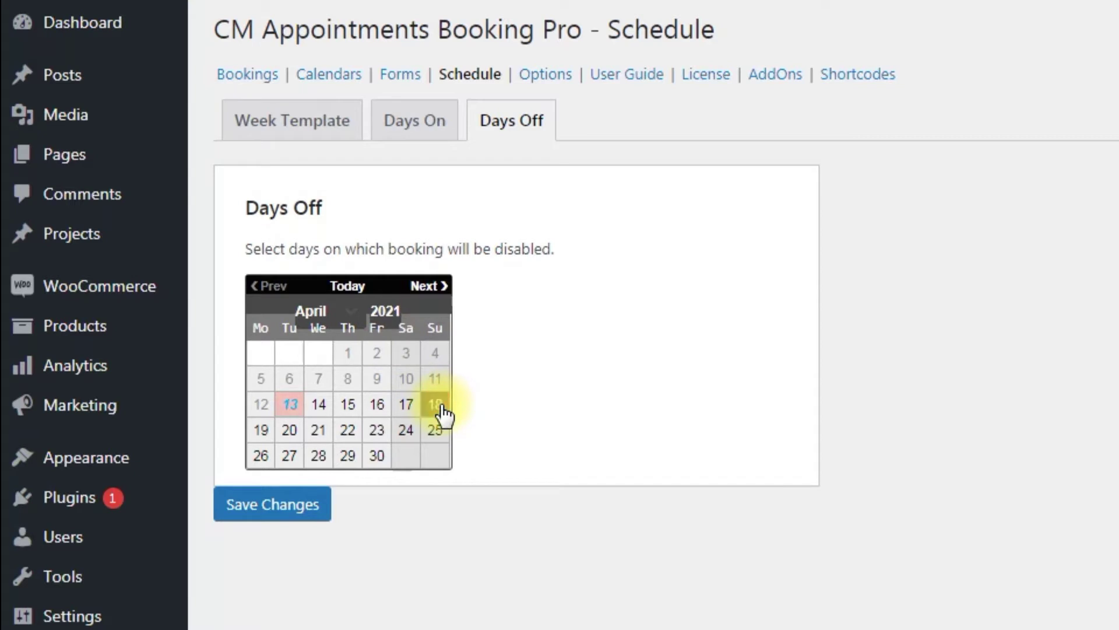
left_click(263, 433)
left_click(288, 438)
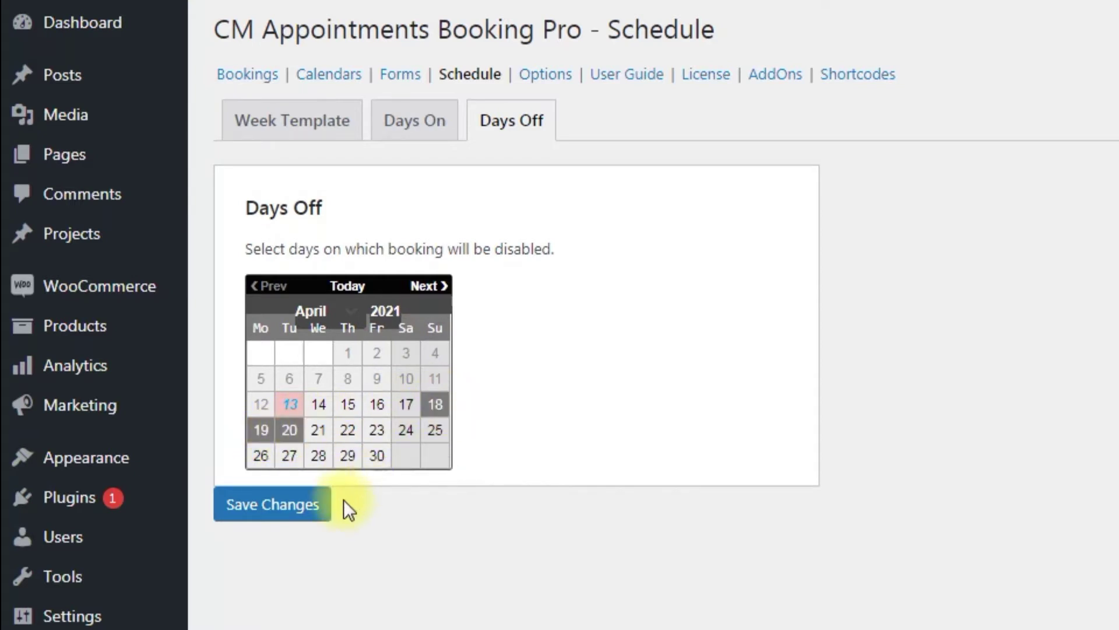
left_click(295, 507)
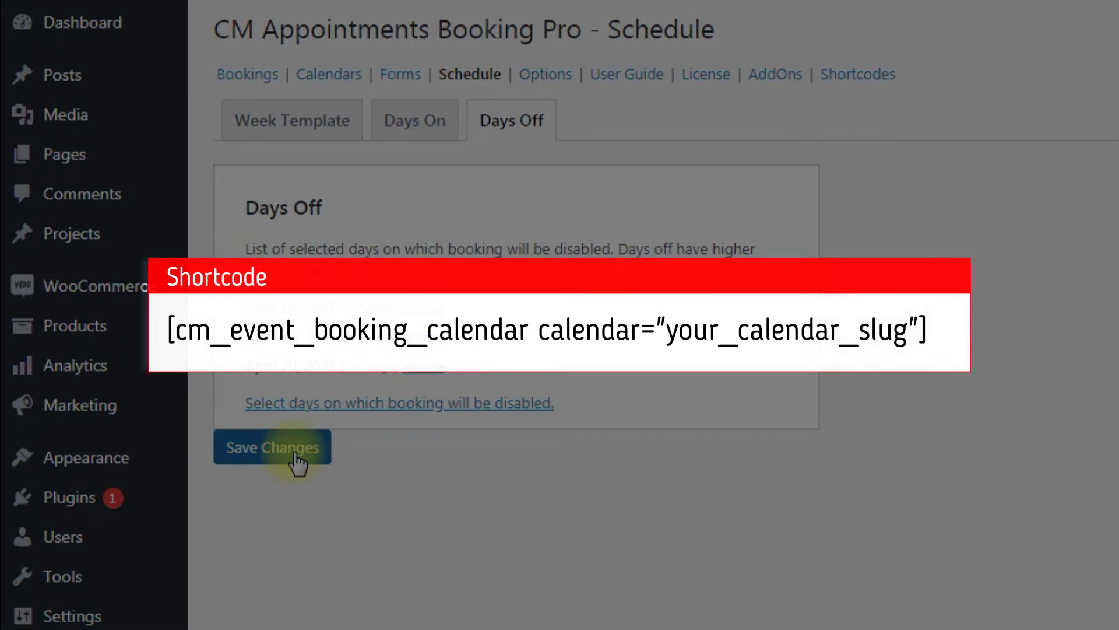
- Save the schedule and return to the calendars list
left_click(298, 462)
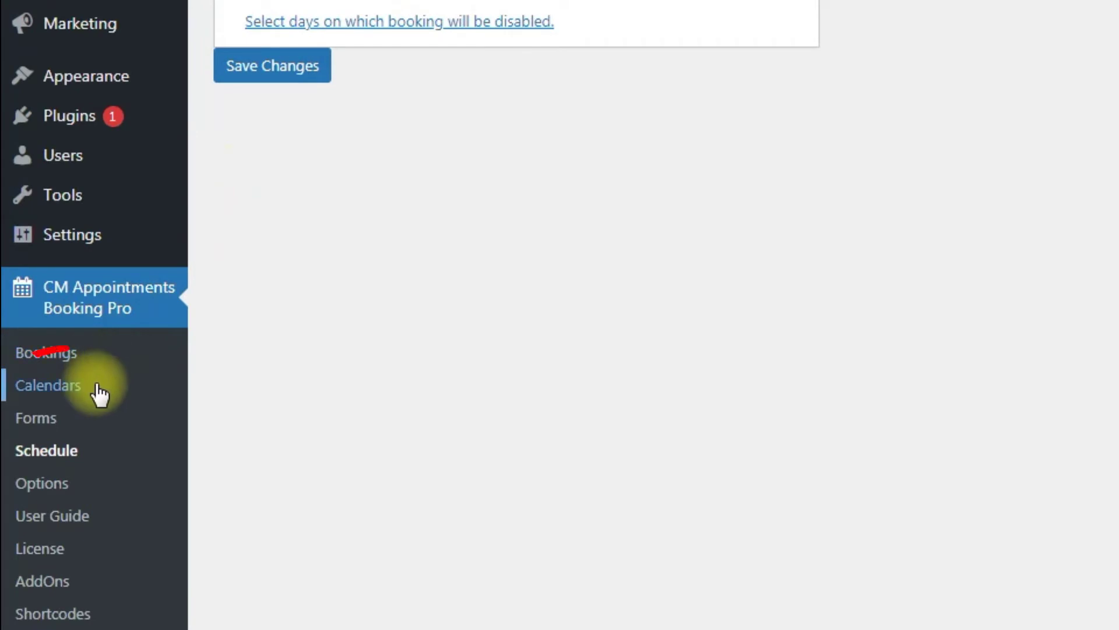
left_click(98, 387)
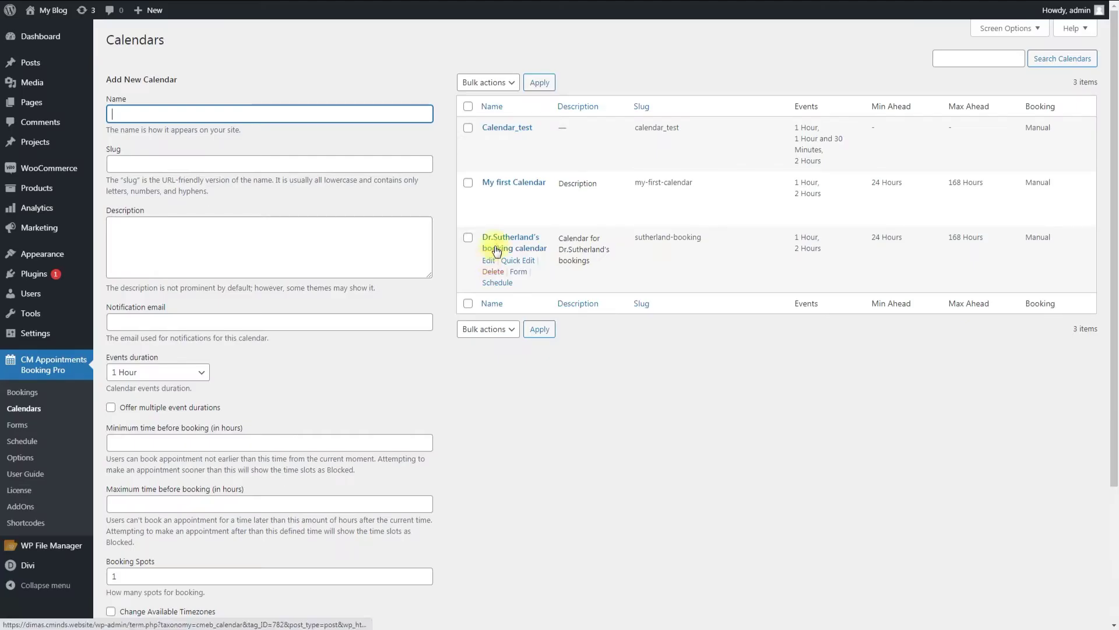
left_click(494, 246)
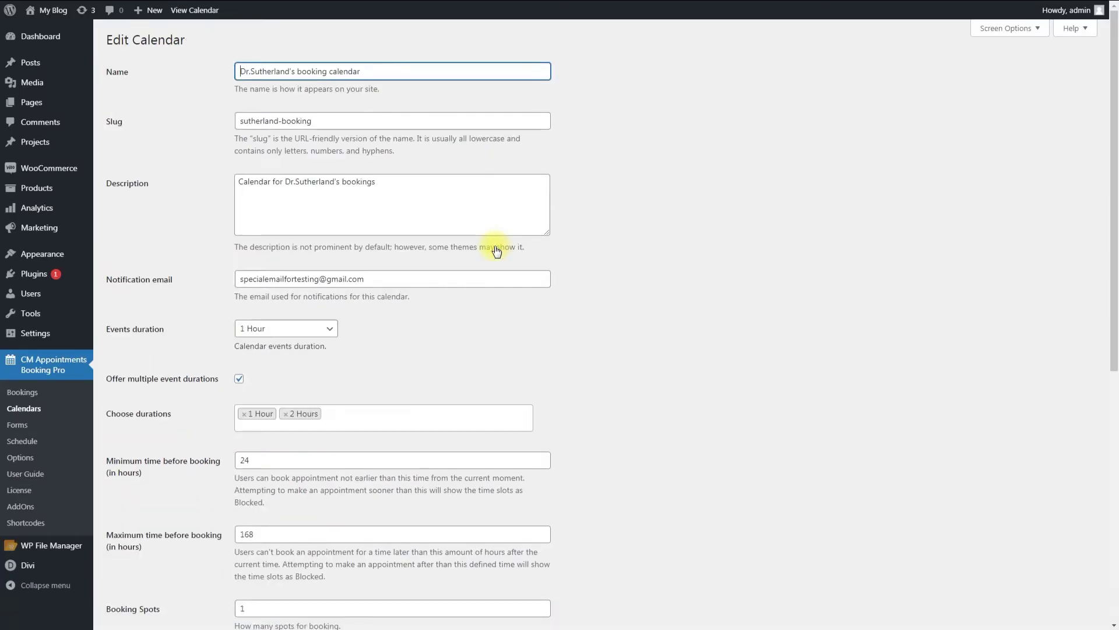
scroll(495, 252, "down", 3)
scroll(495, 251, "down", 2)
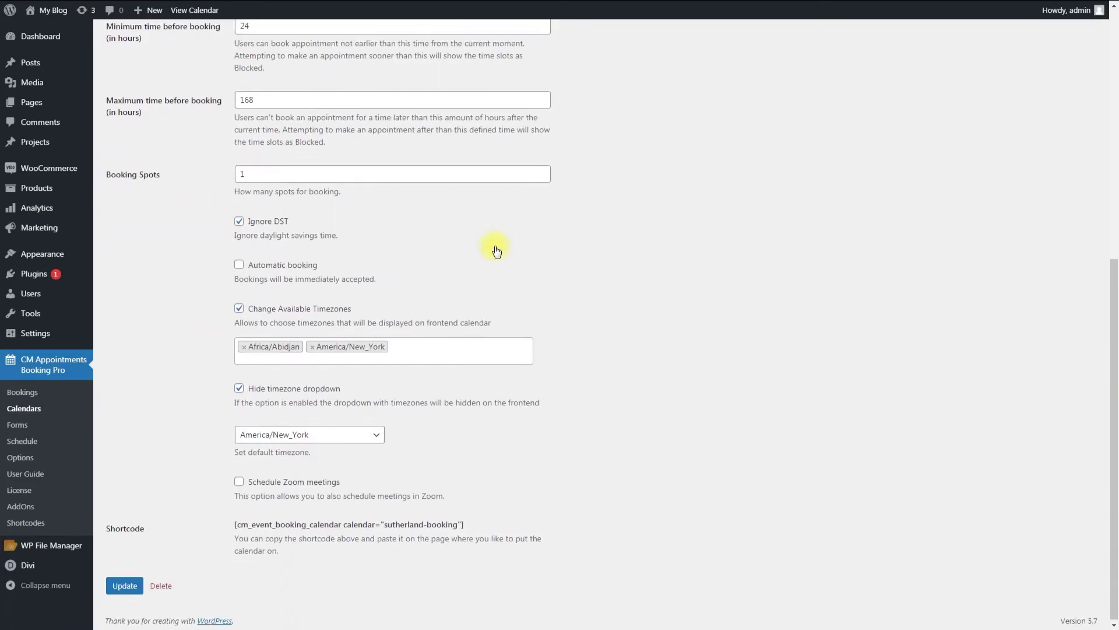
left_click_drag(737, 416, 275, 414)
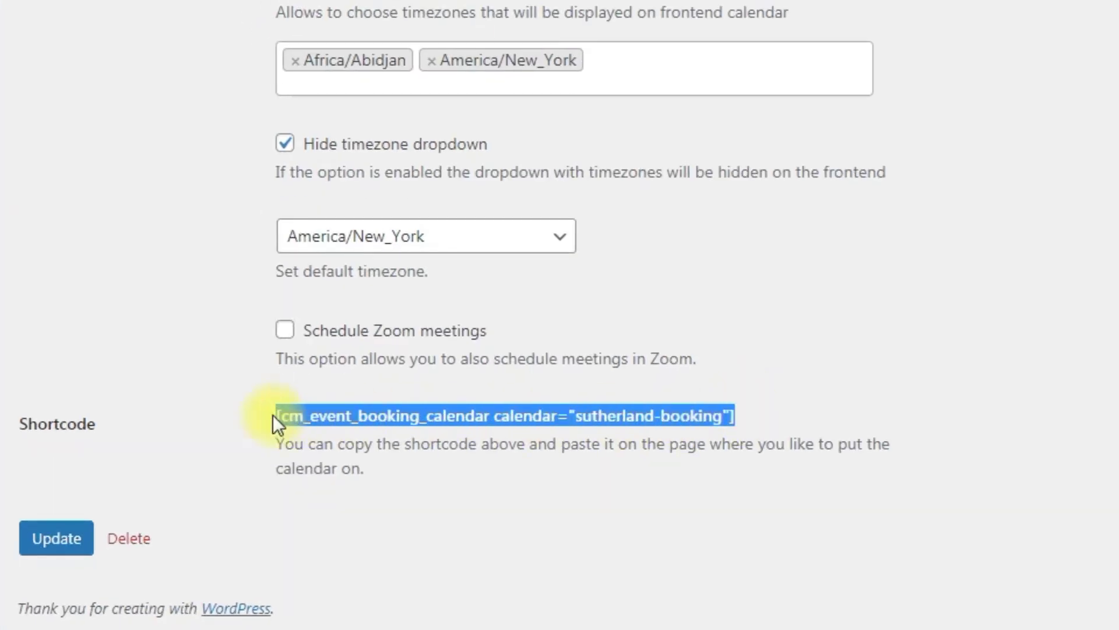
right_click(294, 415)
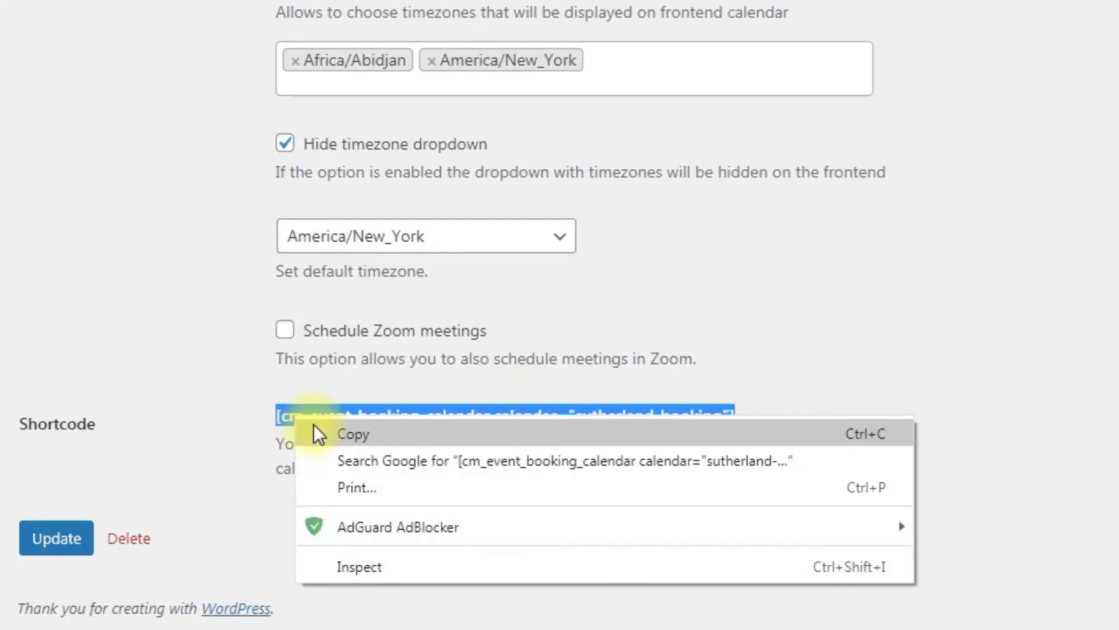
left_click(314, 424)
- Open the 01 Medicine Page for editing in the Divi Visual Builder
left_click(170, 103)
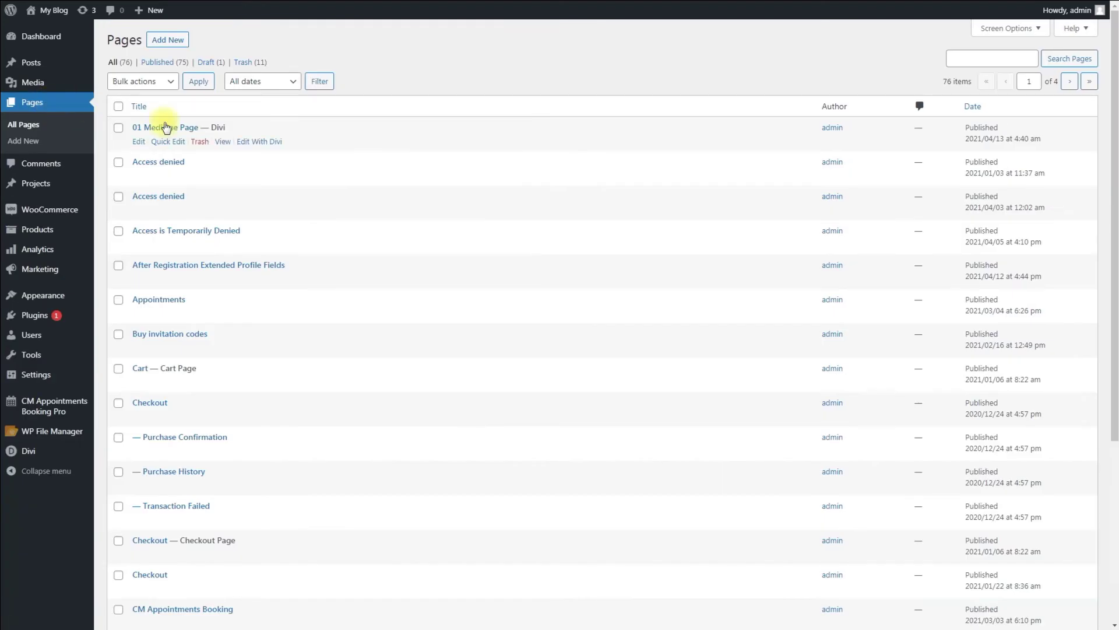
left_click(172, 126)
left_click(460, 252)
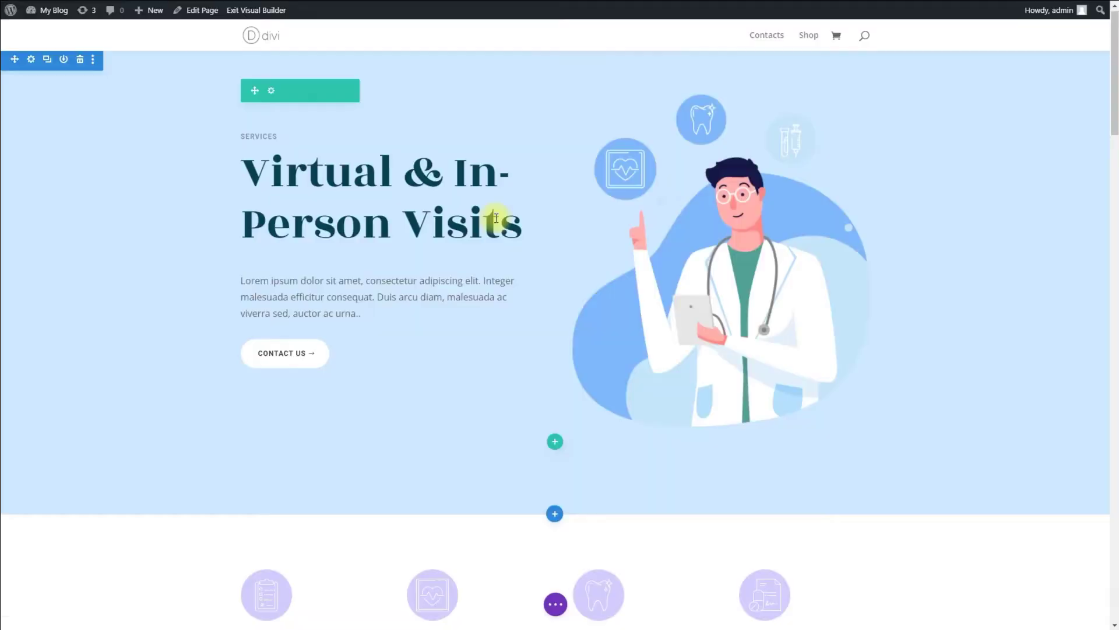
scroll(540, 350, "down", 3)
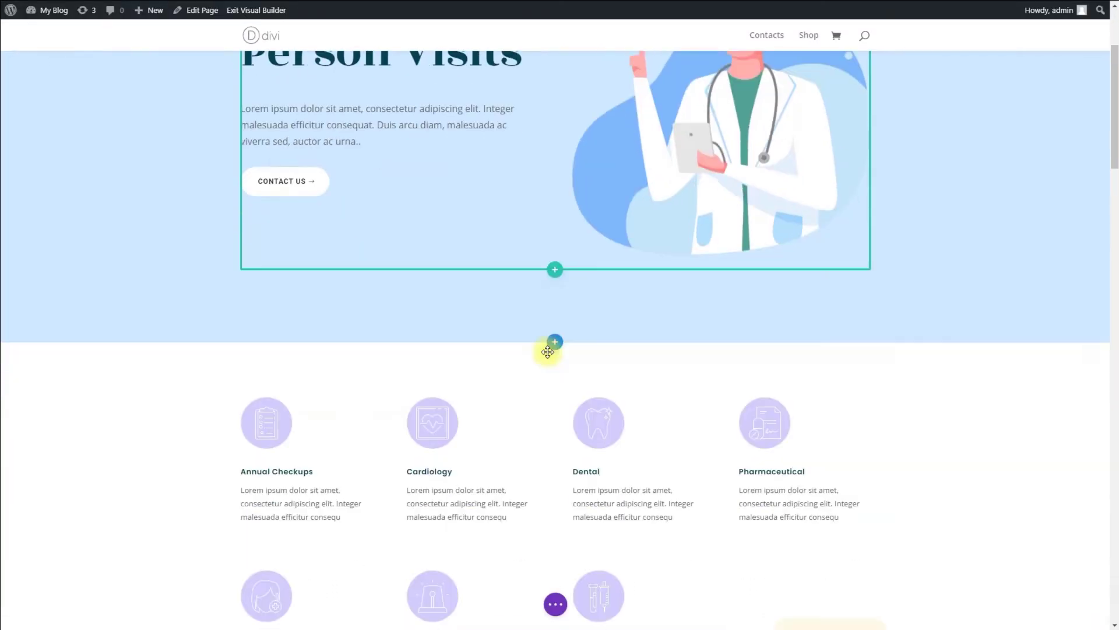
- Add a Regular section and row with a Code module holding the sutherland-booking shortcode
left_click(555, 341)
left_click(498, 302)
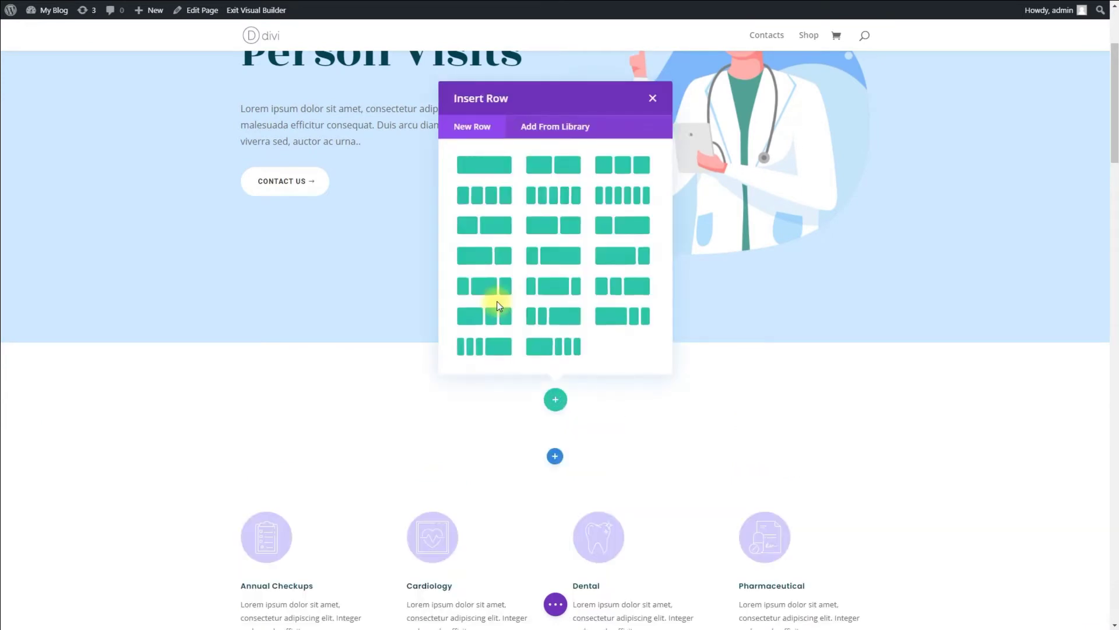
left_click(490, 155)
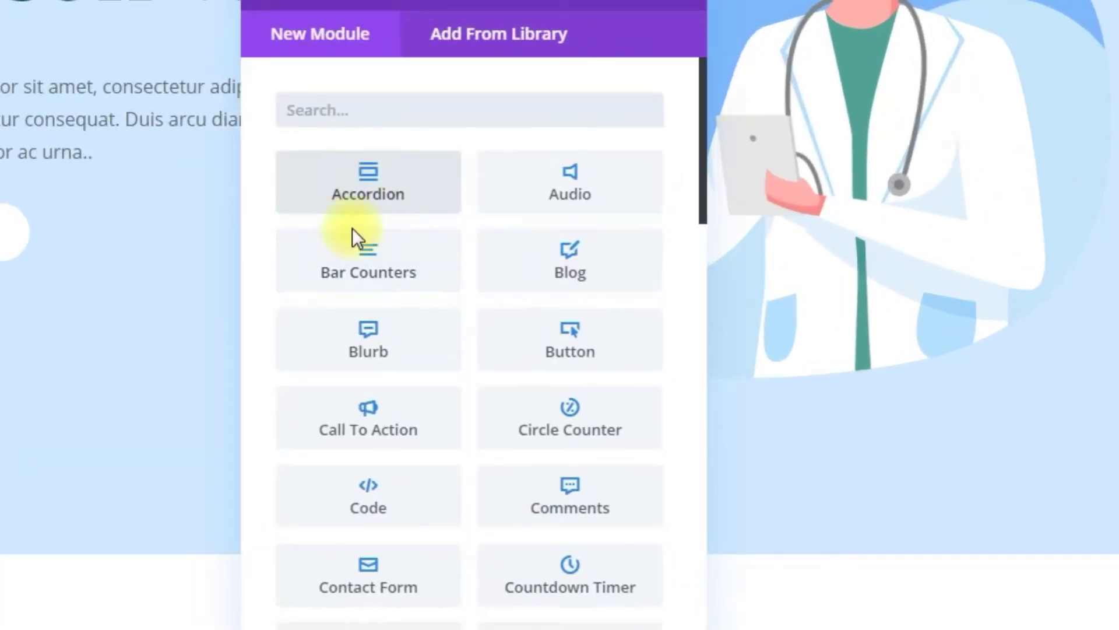
left_click(371, 492)
left_click(433, 224)
key("ctrl+v")
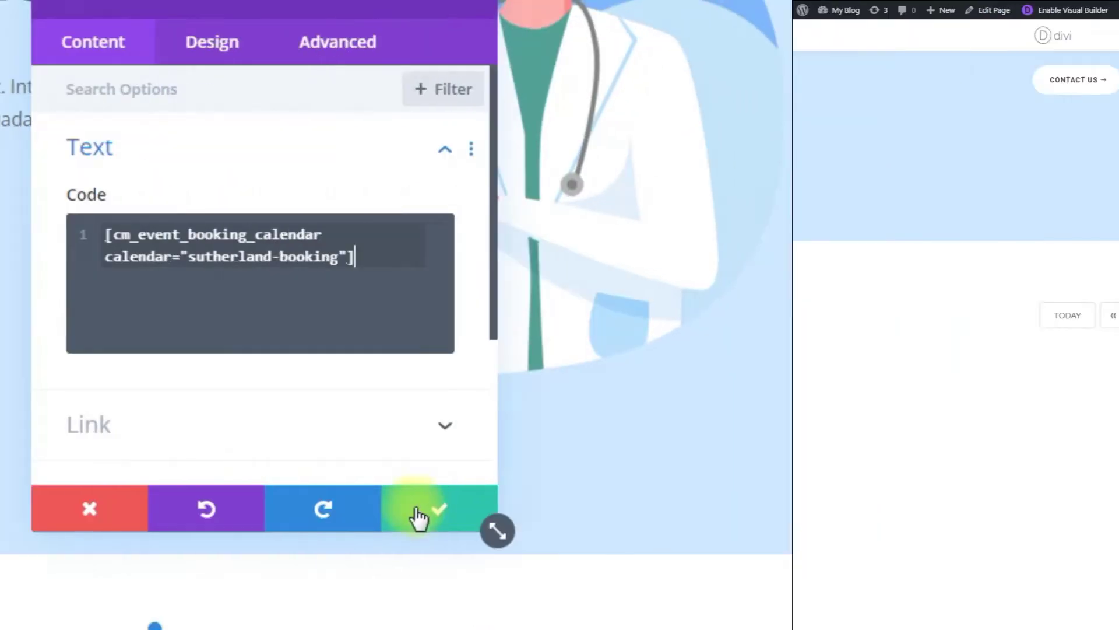
- Save the code module, switch the front-end calendar to Day view and choose the 8:00 am slot
left_click(741, 509)
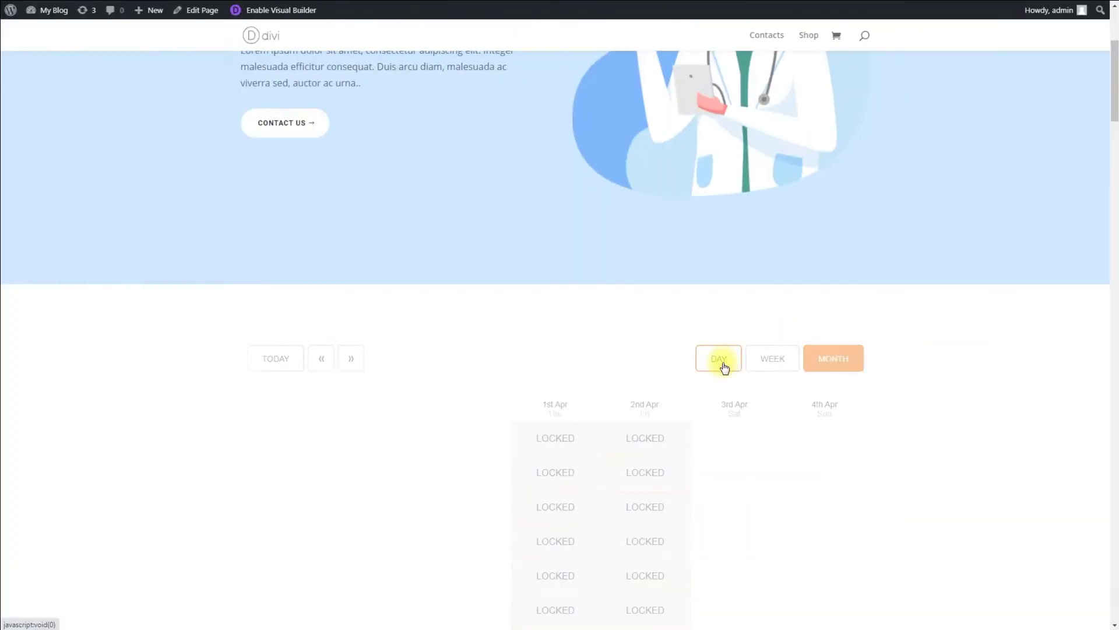
left_click(720, 368)
scroll(642, 315, "down", 2)
scroll(787, 289, "down", 3)
left_click(592, 348)
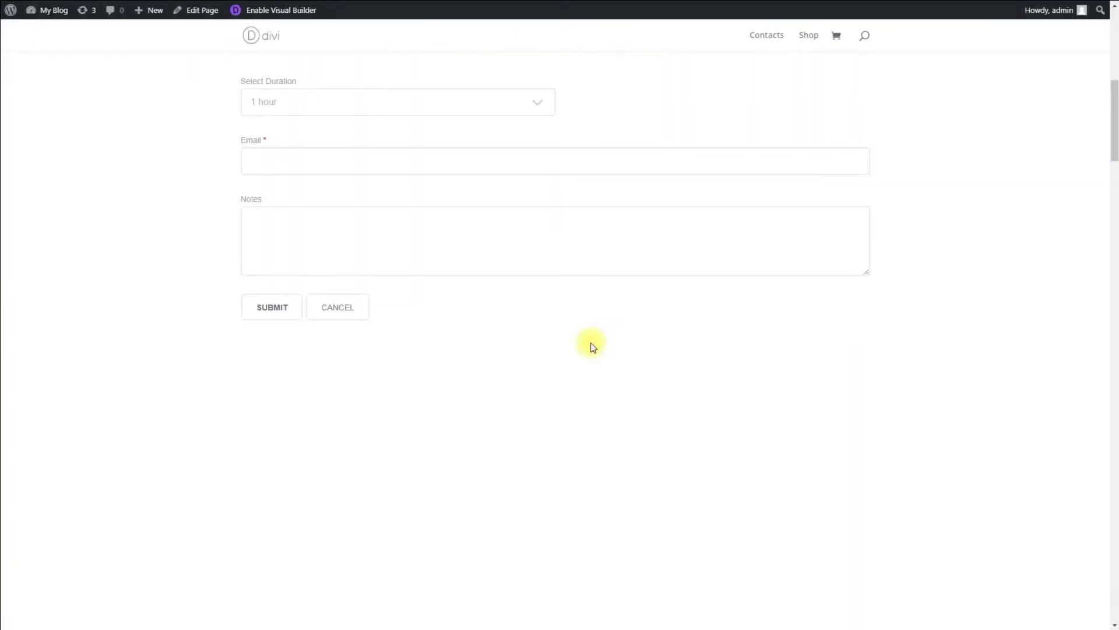
- Fill the booking email and a headache note, submit the request and dismiss the confirmation
left_click(238, 225)
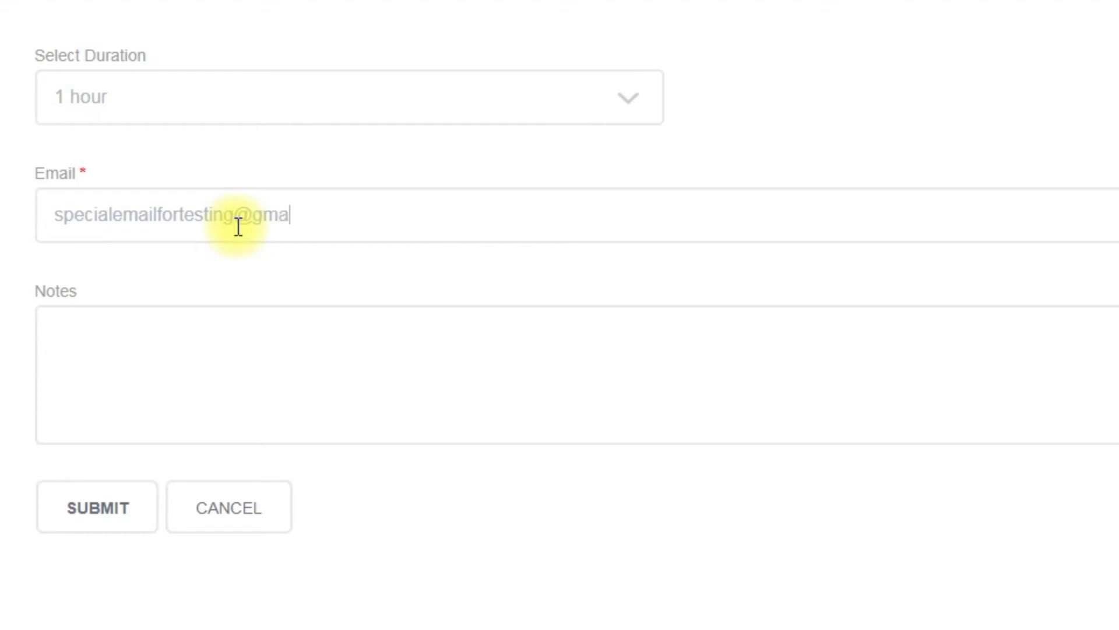
left_click(218, 370)
type("I have a headache")
left_click(111, 523)
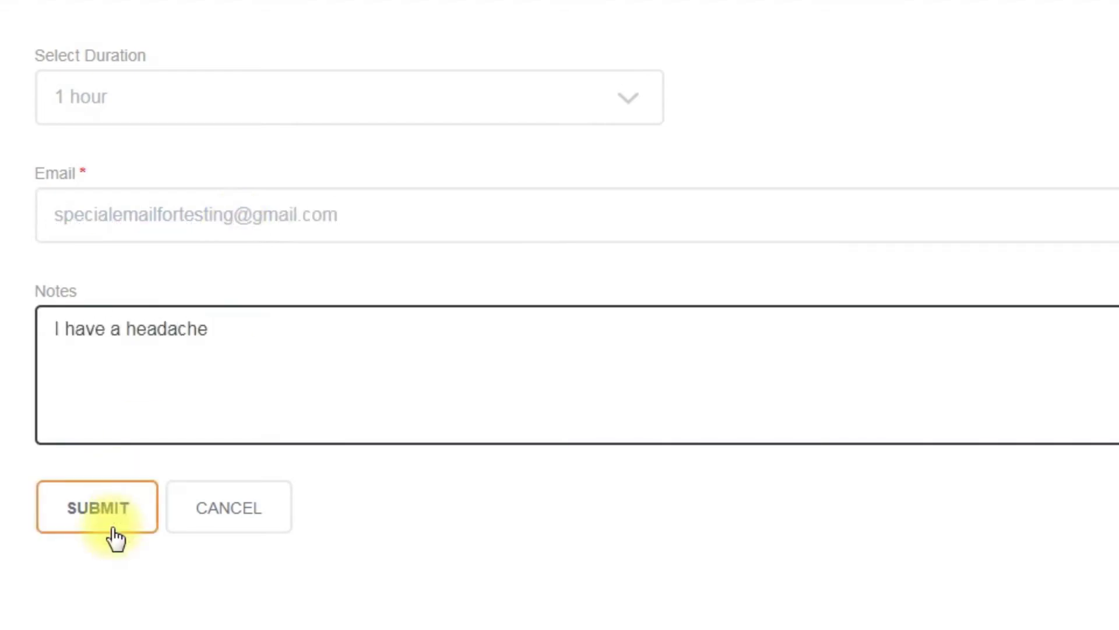
left_click(664, 134)
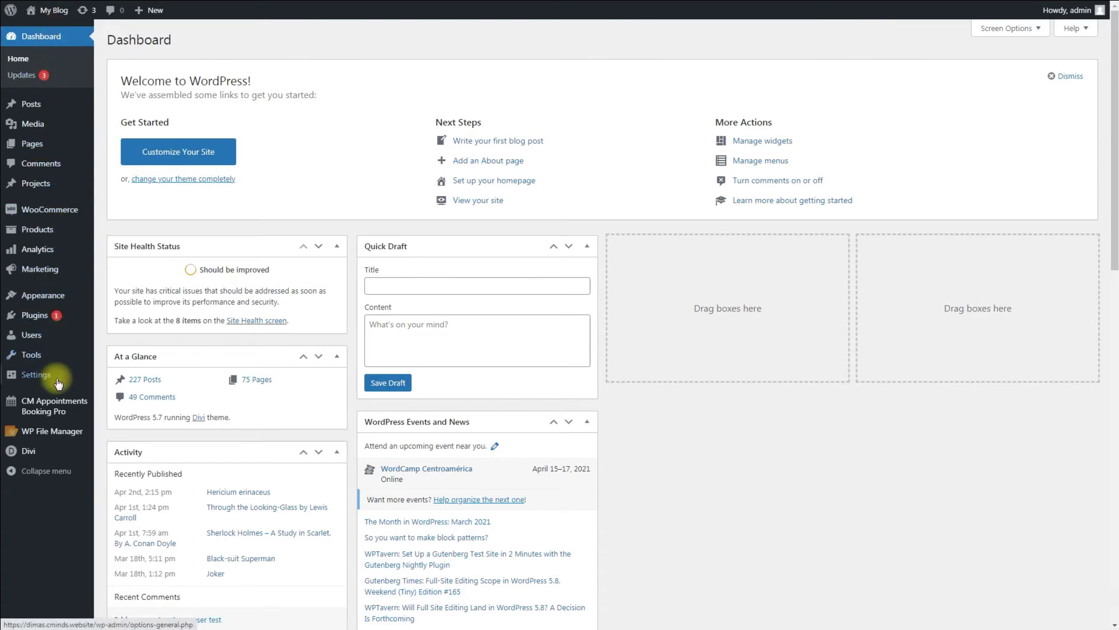
mouse_move(96, 301)
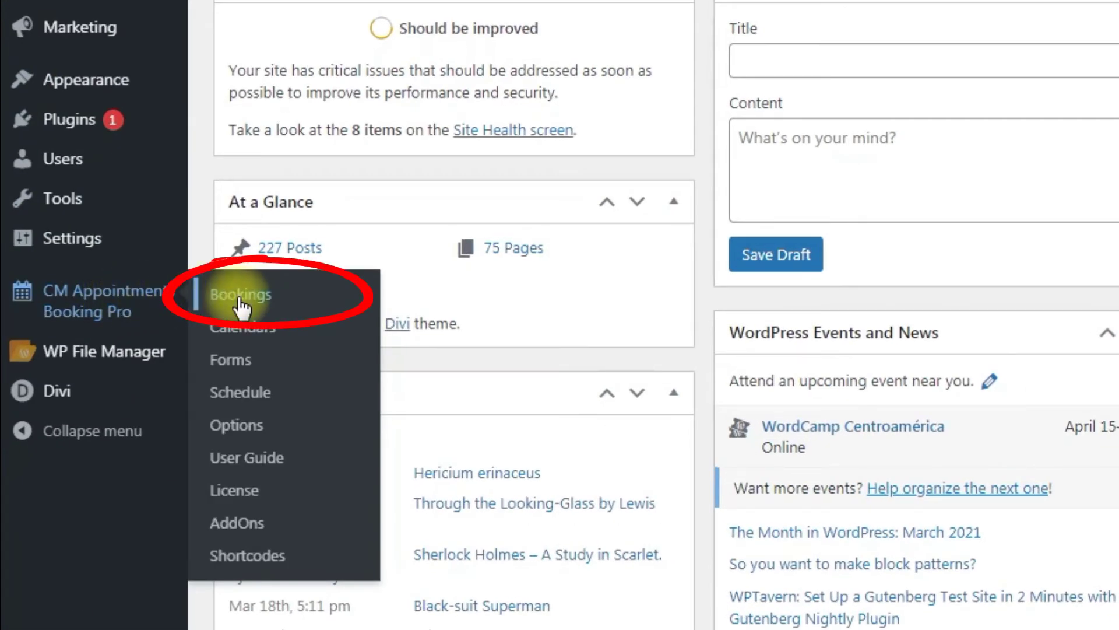
- From Bookings, send the new April 14 booking a discussion email reading 'Thanks for your request!' without the admin placeholder line
left_click(241, 302)
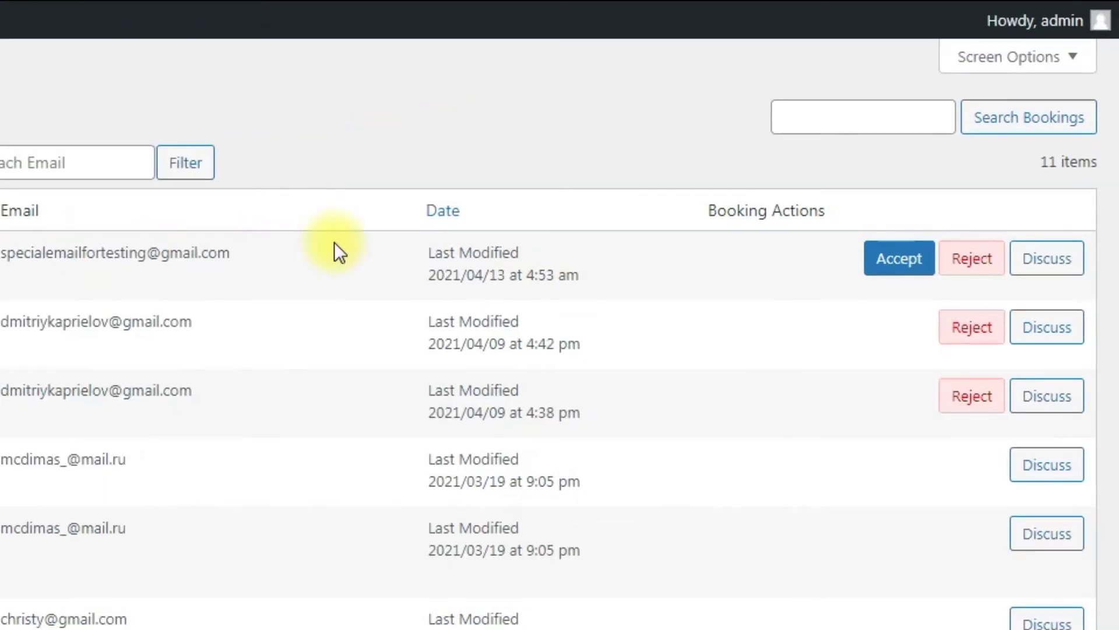
left_click(1067, 262)
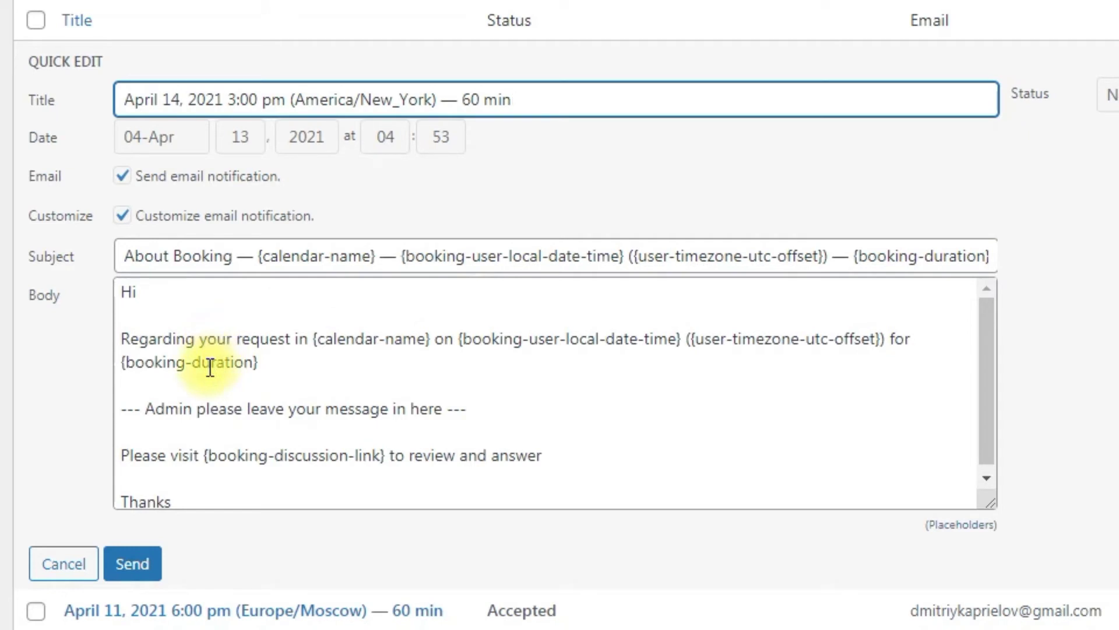
left_click_drag(500, 407, 117, 409)
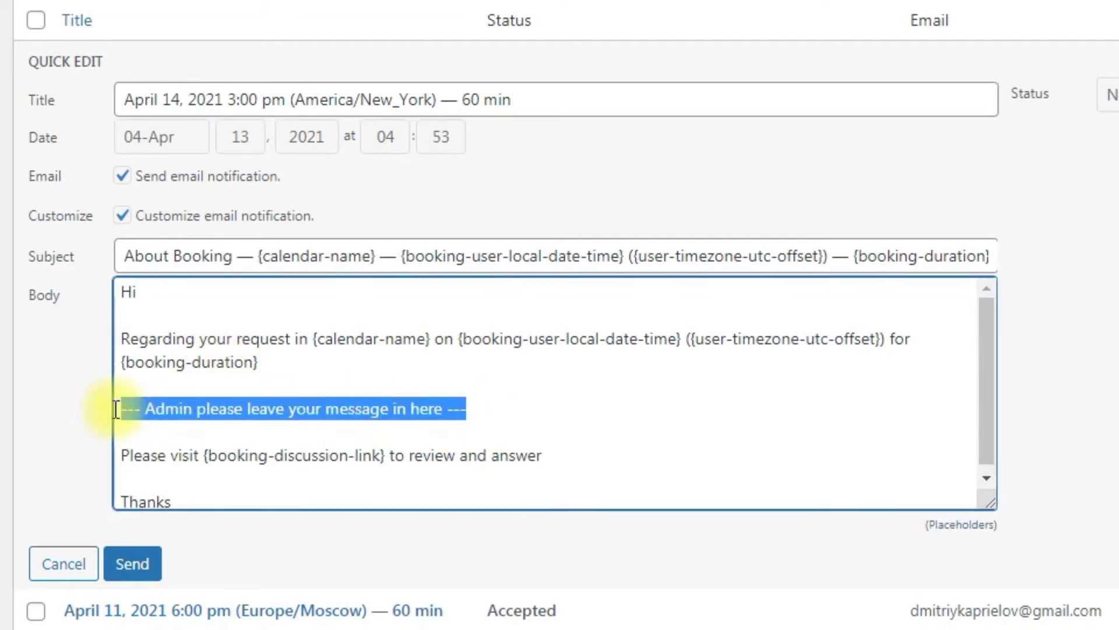
key("BackSpace")
type("Thanks for y")
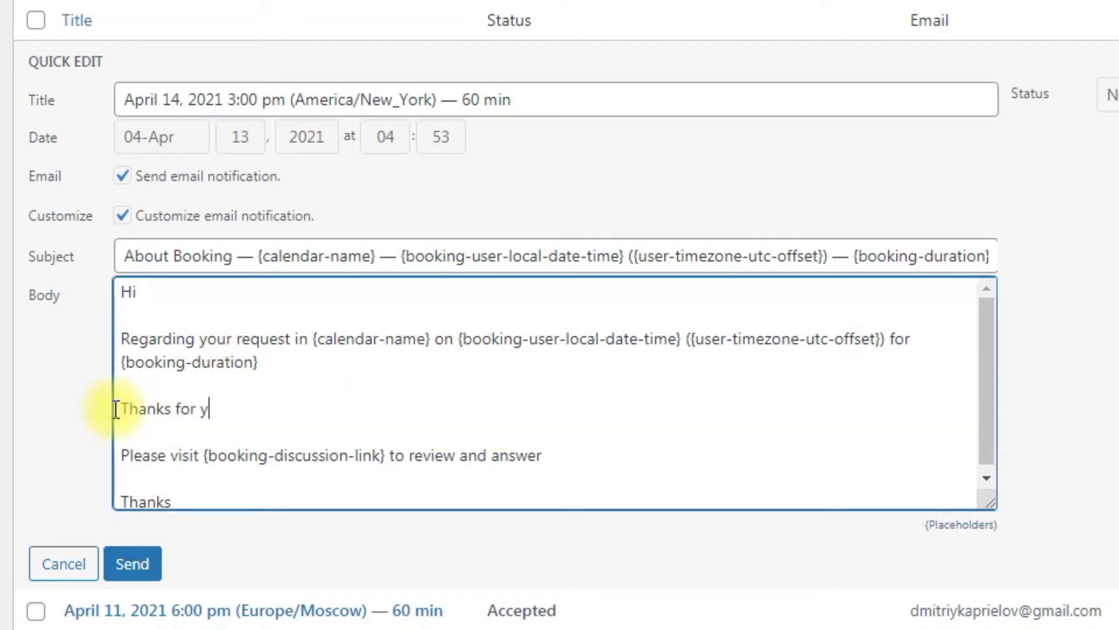
type("our request!")
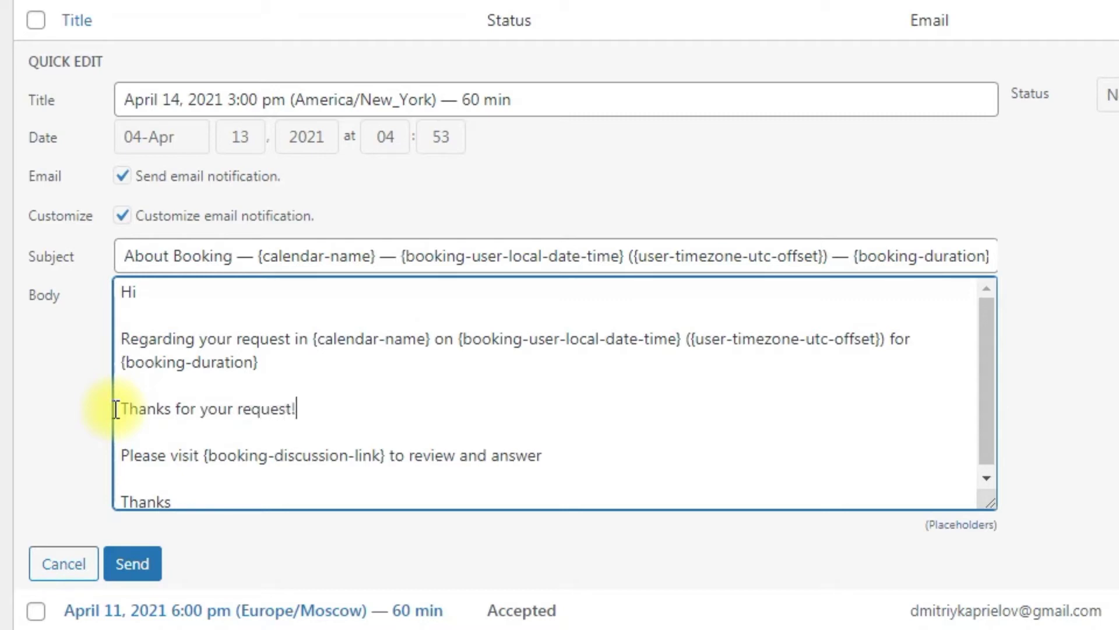
left_click(132, 565)
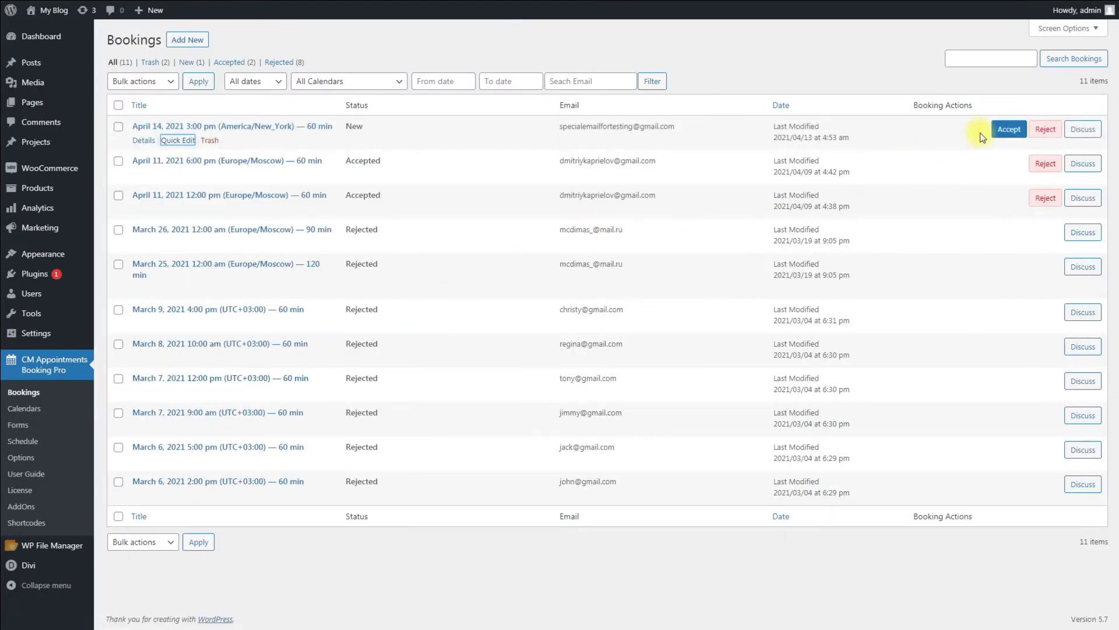
- Accept the April 14, 2021 booking and confirm it in the Quick Edit panel
left_click(1004, 132)
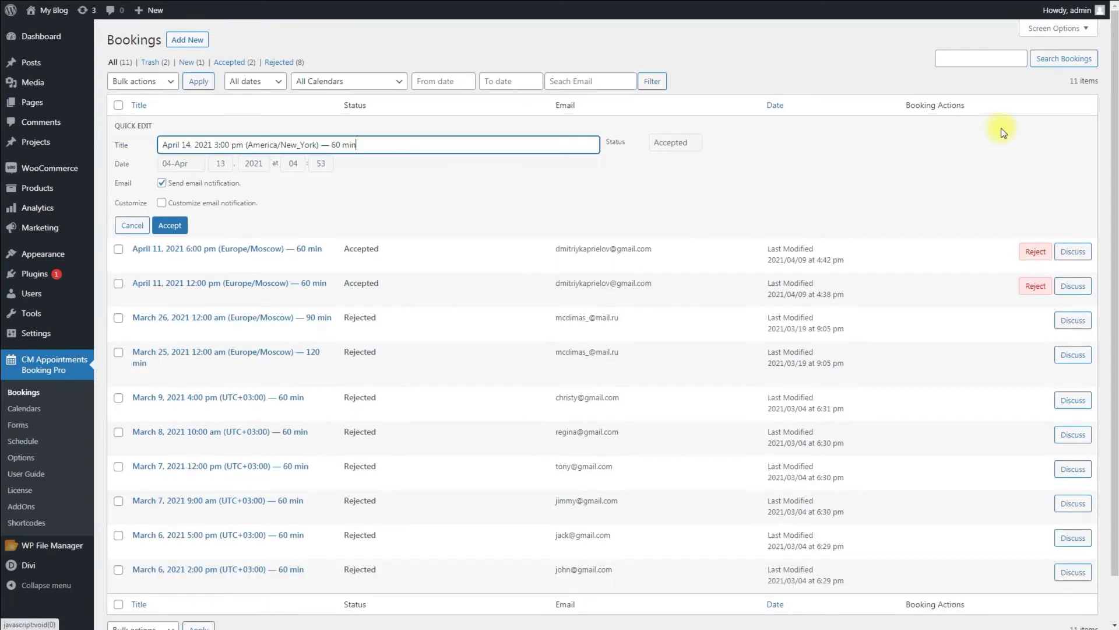
left_click(170, 230)
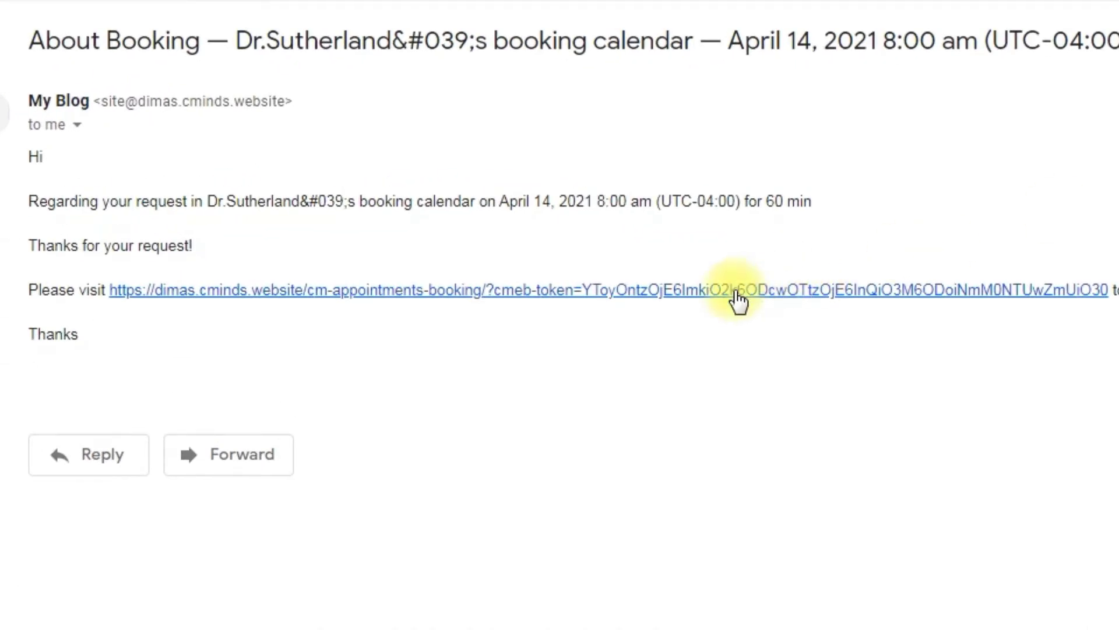
- Follow the Gmail booking link to the discussion page and post the reply 'Thank you!'
left_click(740, 298)
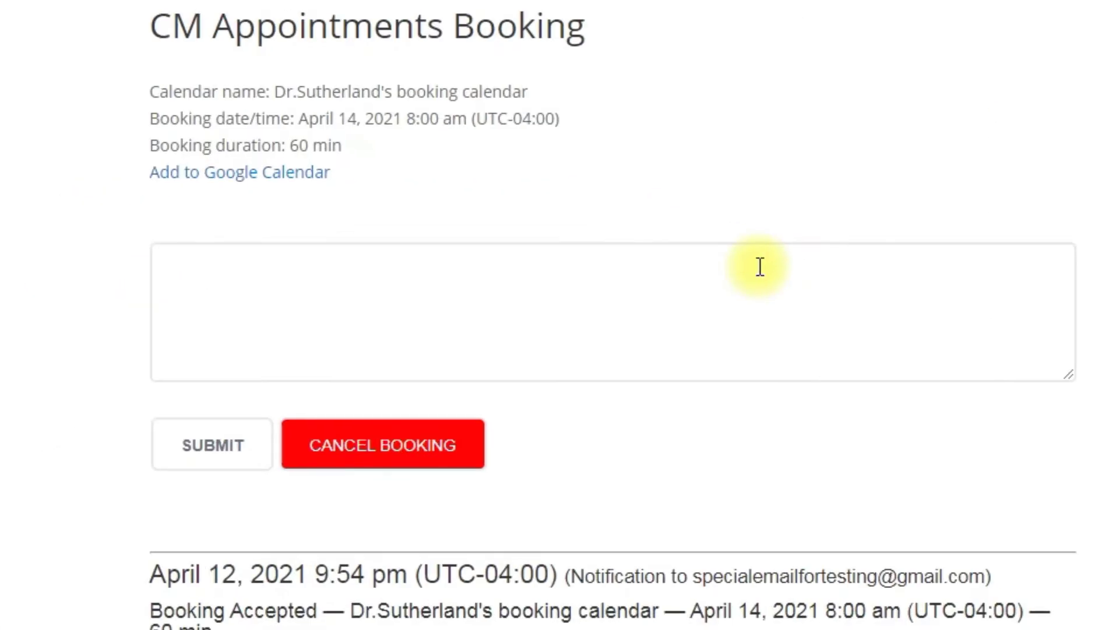
scroll(761, 267, "down", 1)
scroll(759, 267, "down", 6)
scroll(760, 267, "down", 5)
scroll(760, 267, "down", 2)
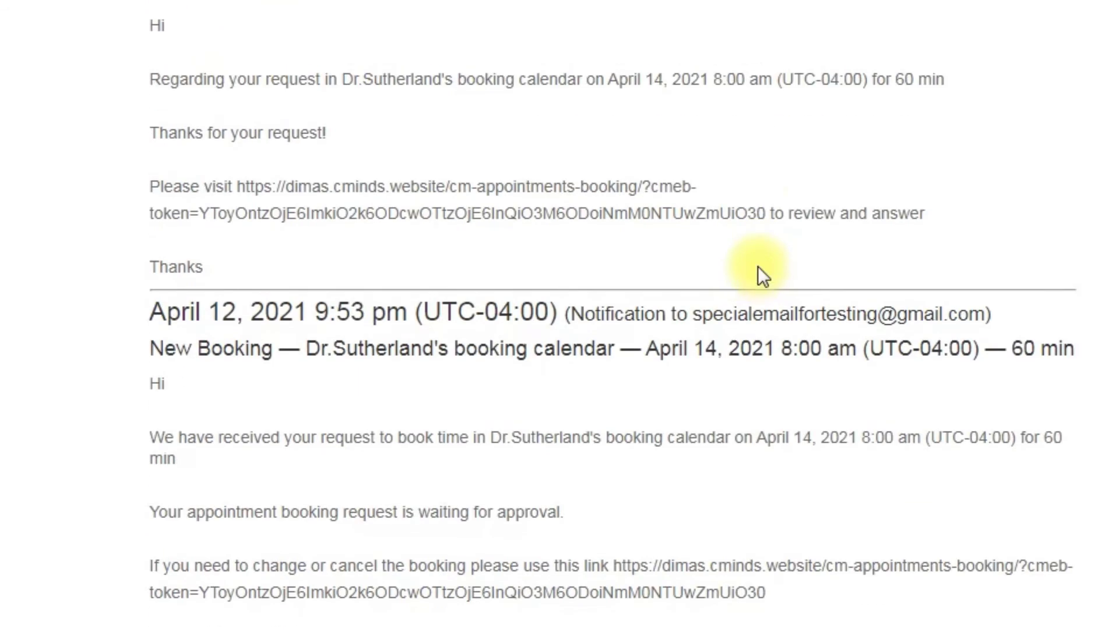
scroll(758, 266, "up", 10)
left_click(572, 288)
type("Thank you!")
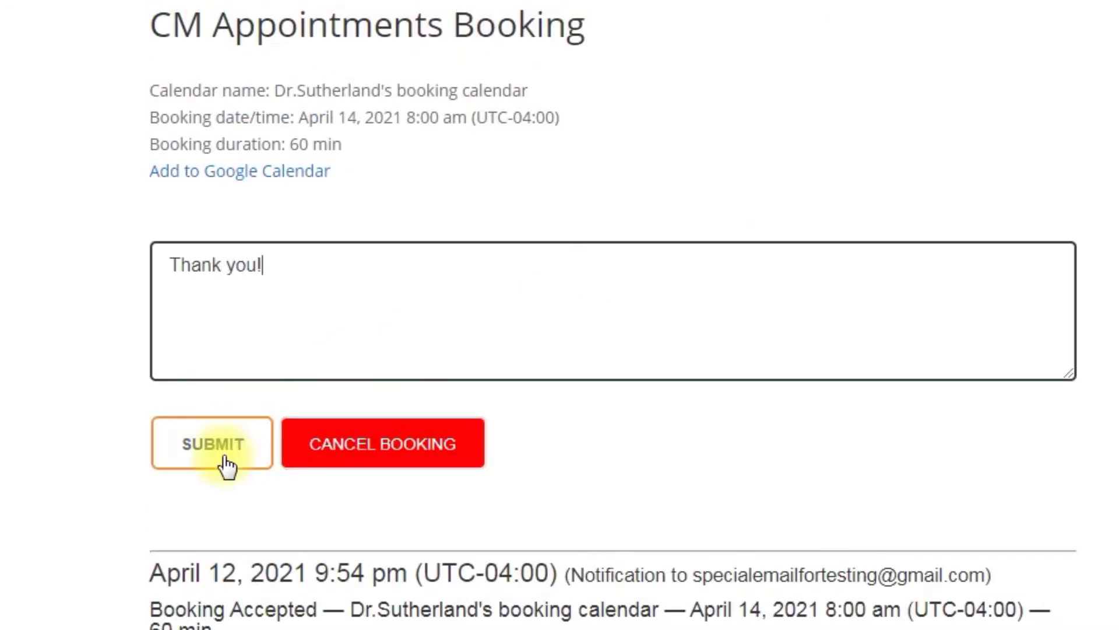
left_click(224, 457)
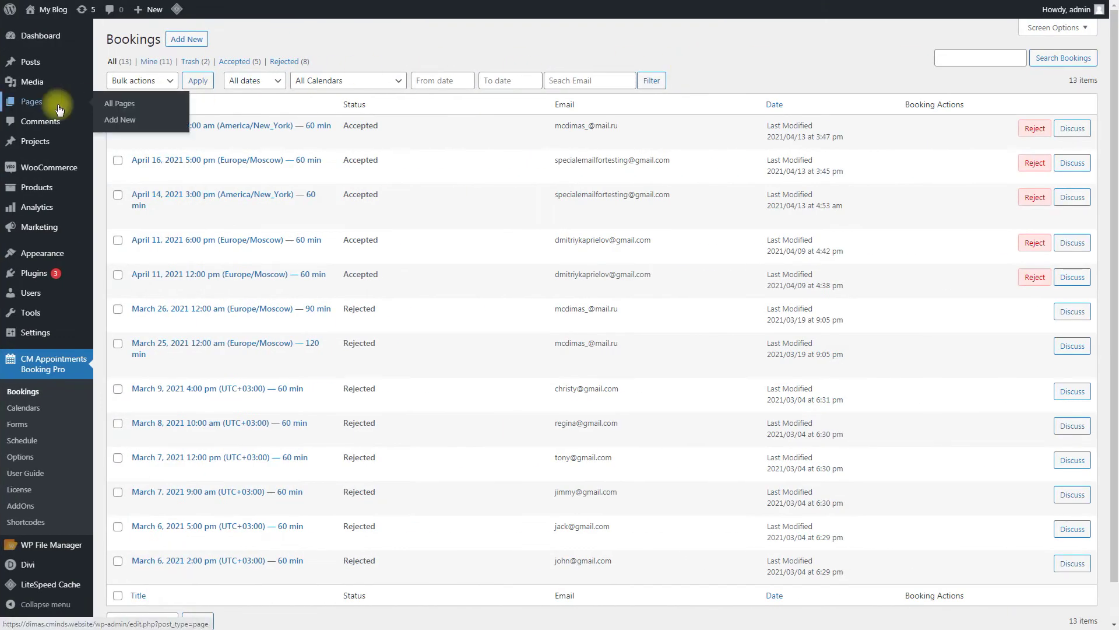
- From Pages > All Pages, open the CM Appointments Booking page
left_click(120, 111)
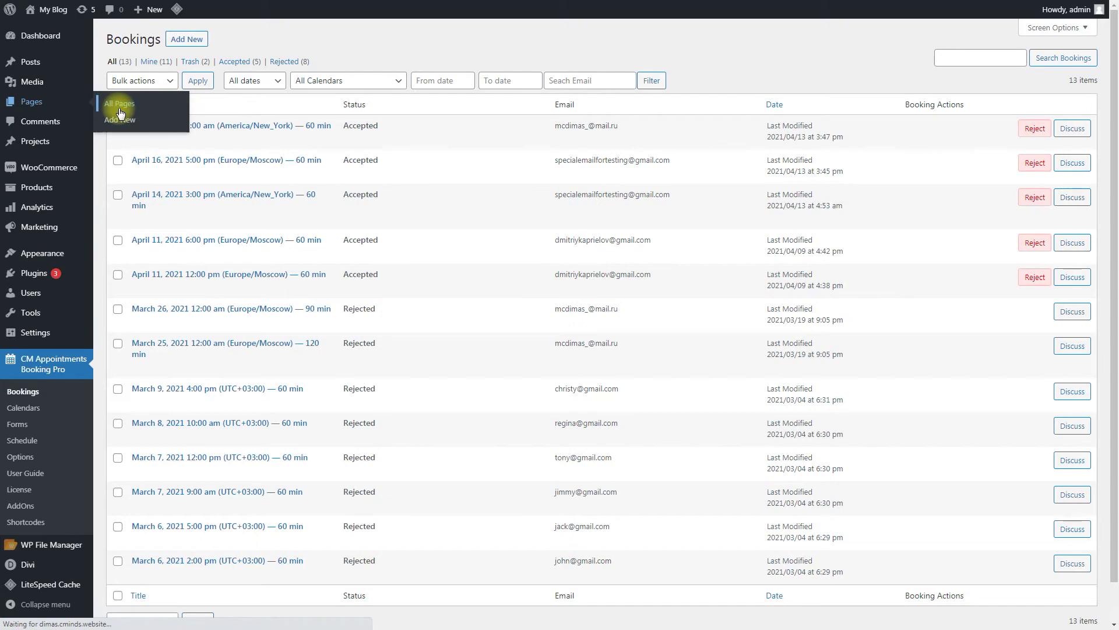
scroll(209, 231, "down", 3)
mouse_move(182, 347)
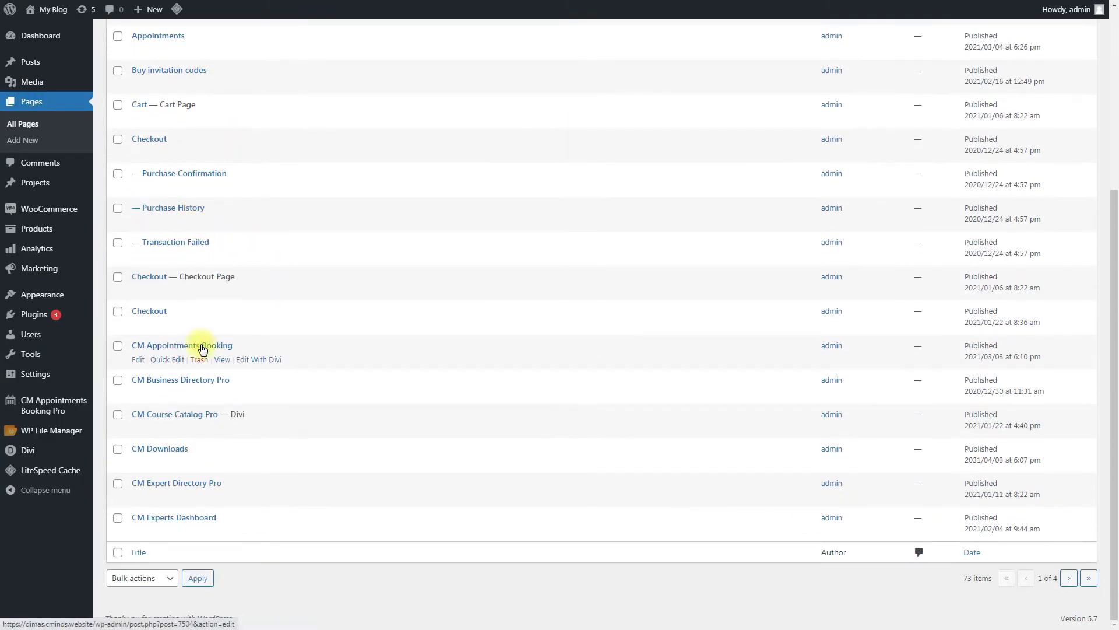
left_click(201, 349)
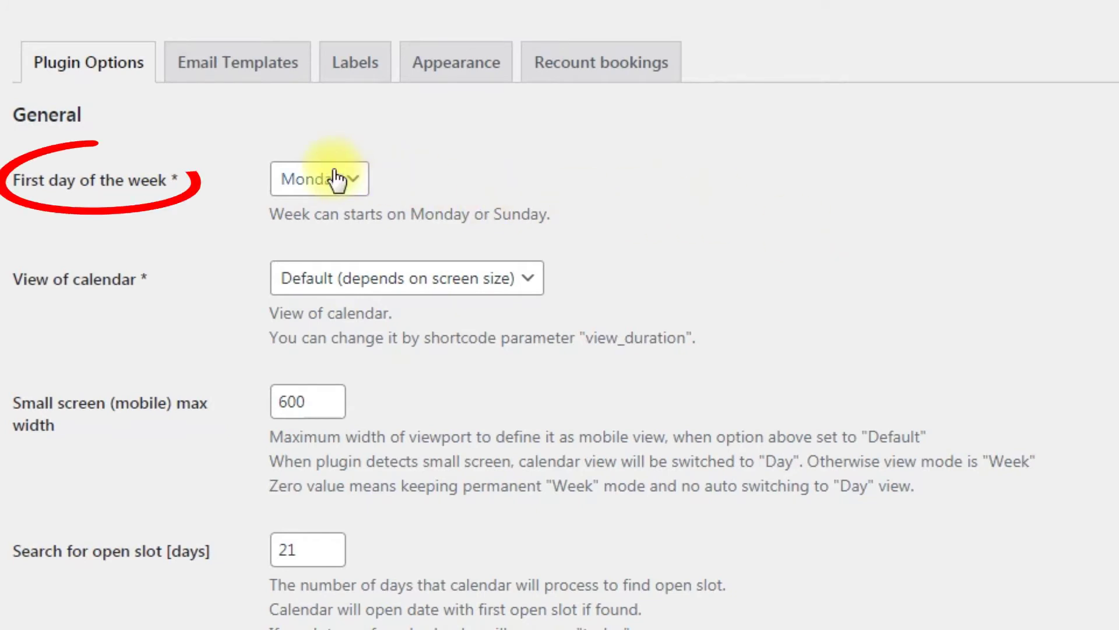
left_click(337, 180)
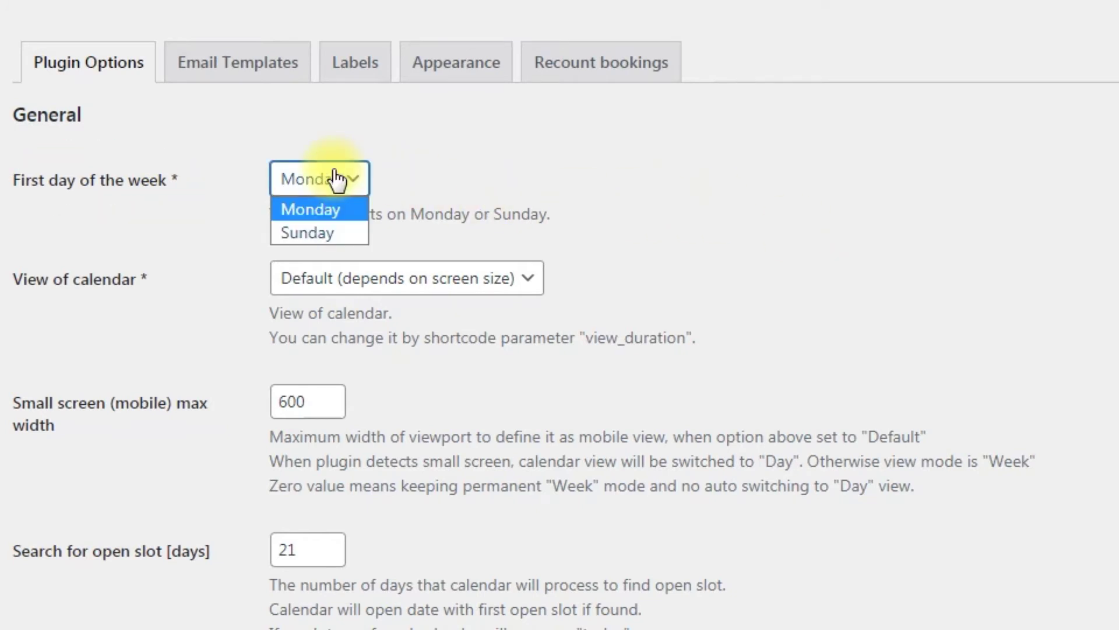
left_click(346, 180)
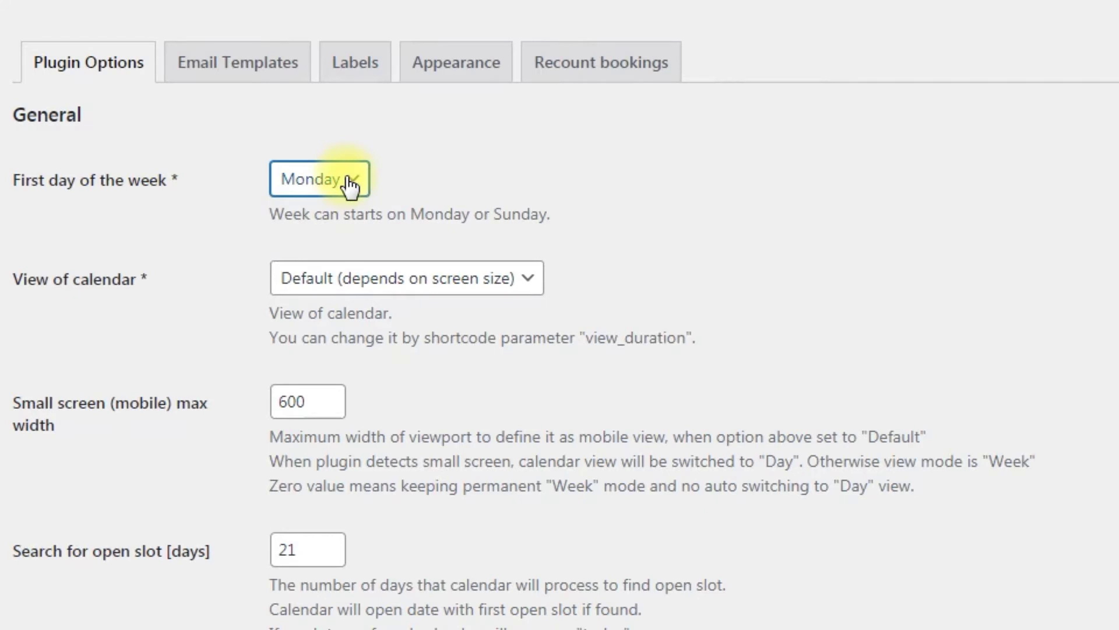
left_click(479, 279)
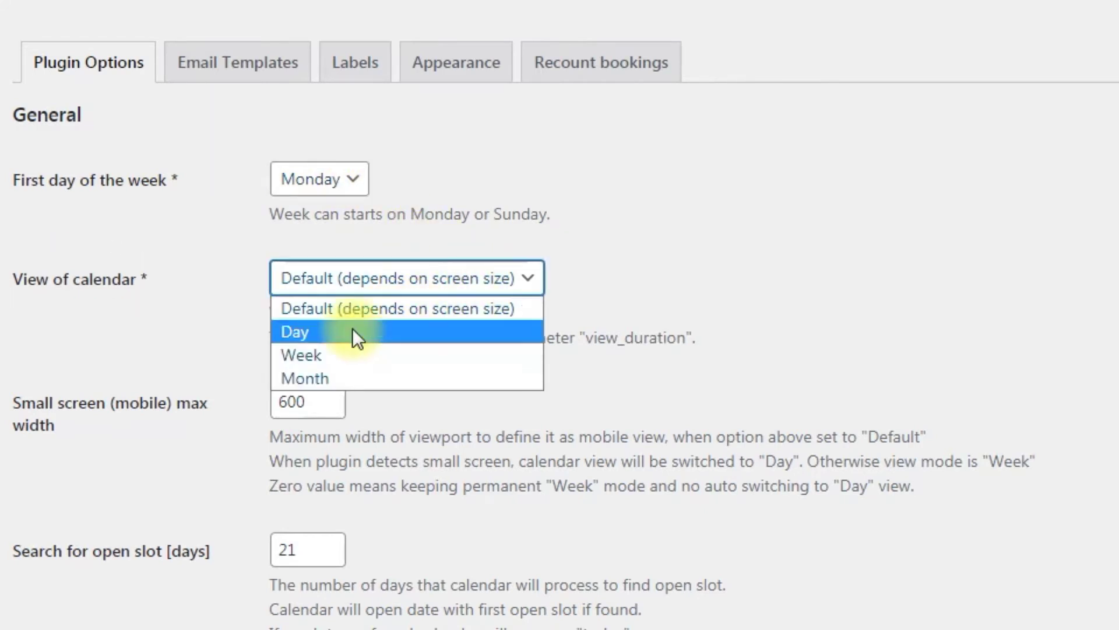
left_click(388, 308)
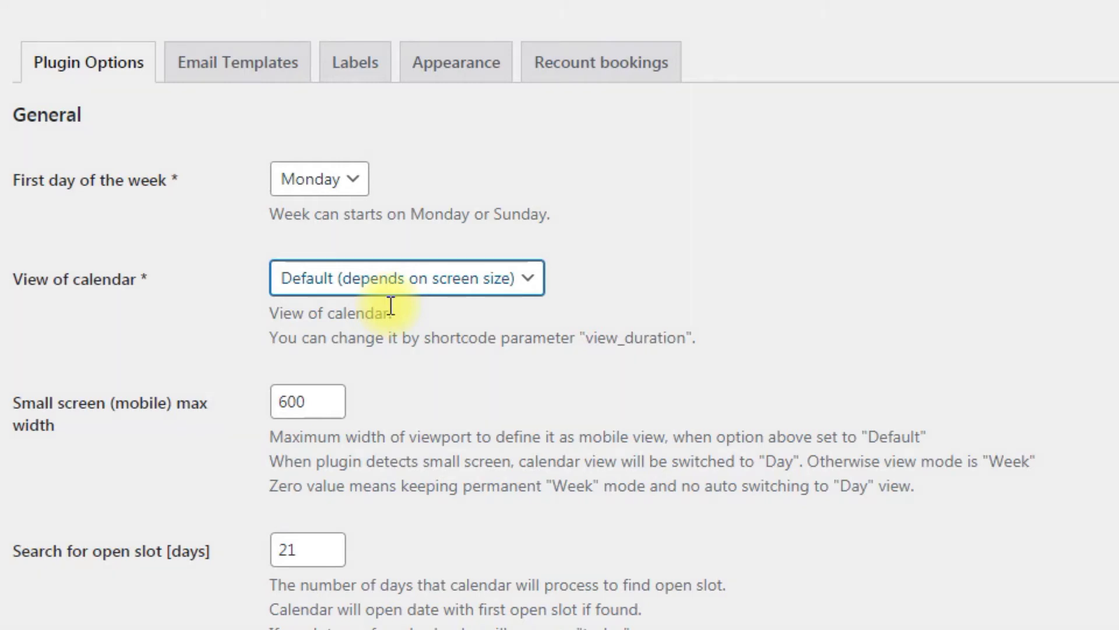
scroll(392, 307, "down", 2)
scroll(391, 307, "down", 1)
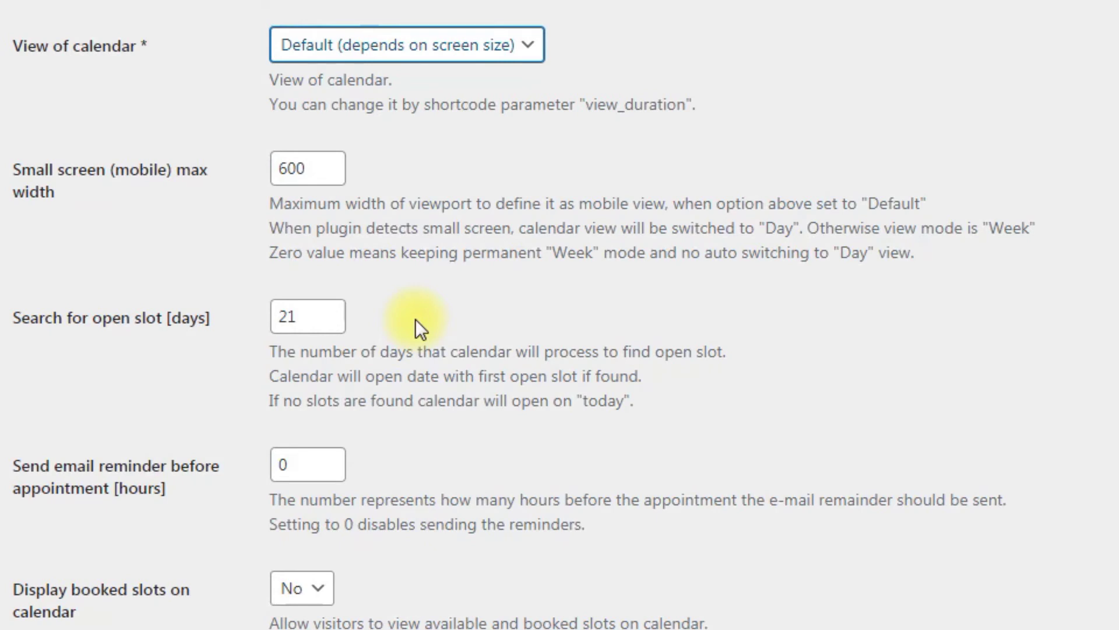
scroll(415, 319, "down", 2)
scroll(415, 322, "down", 2)
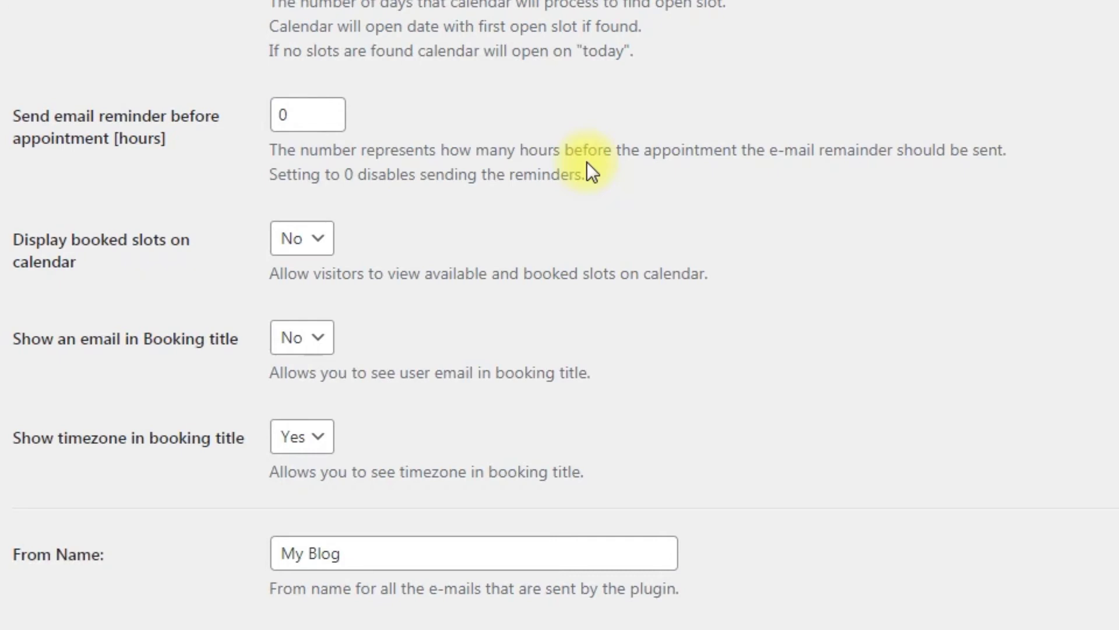
- Set Display booked slots on calendar to Yes and leave Show an email in Booking title on No
left_click(303, 248)
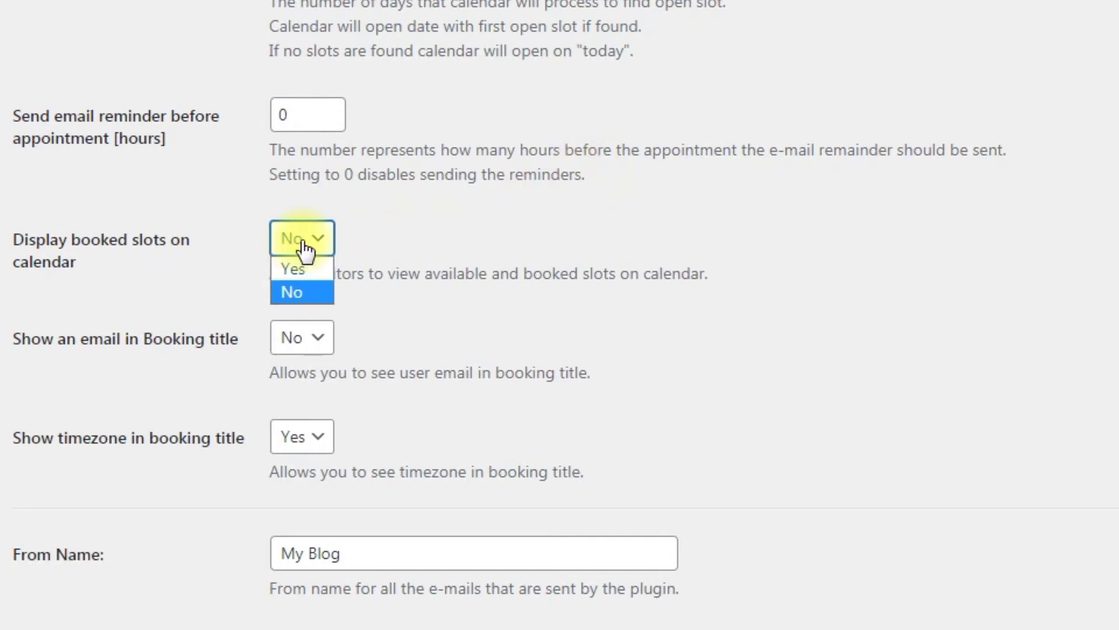
left_click(308, 260)
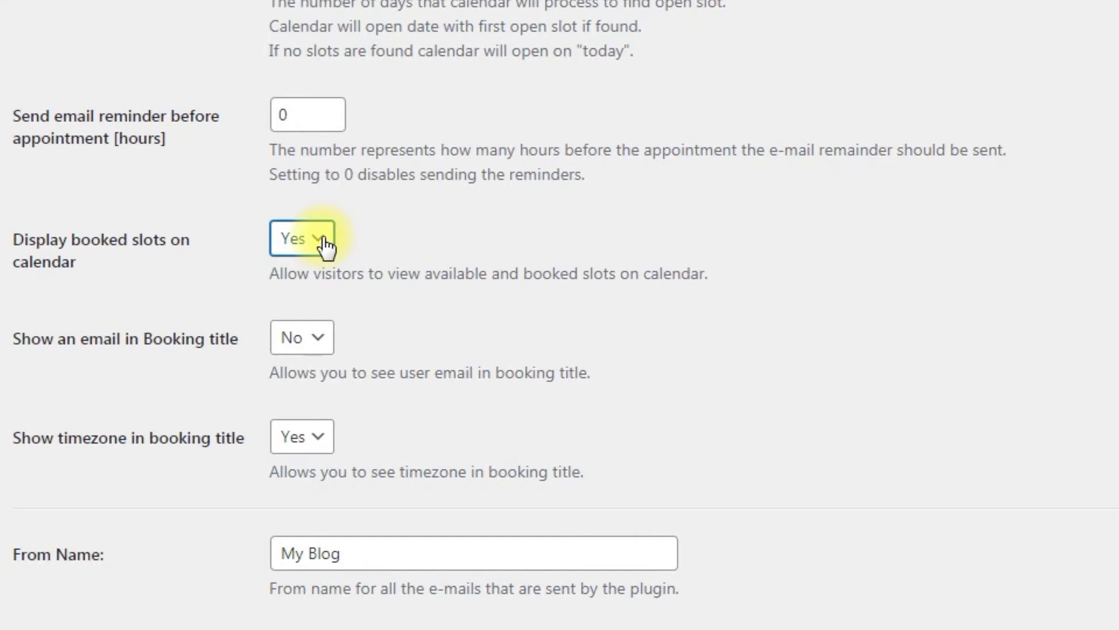
left_click(357, 235)
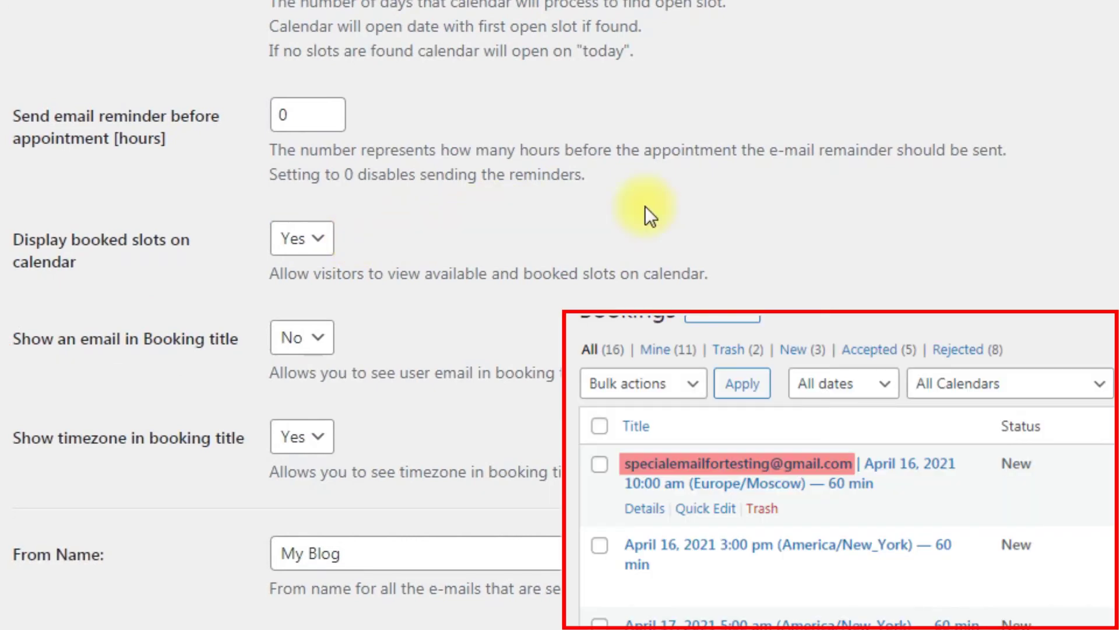
scroll(644, 210, "down", 3)
scroll(507, 175, "down", 3)
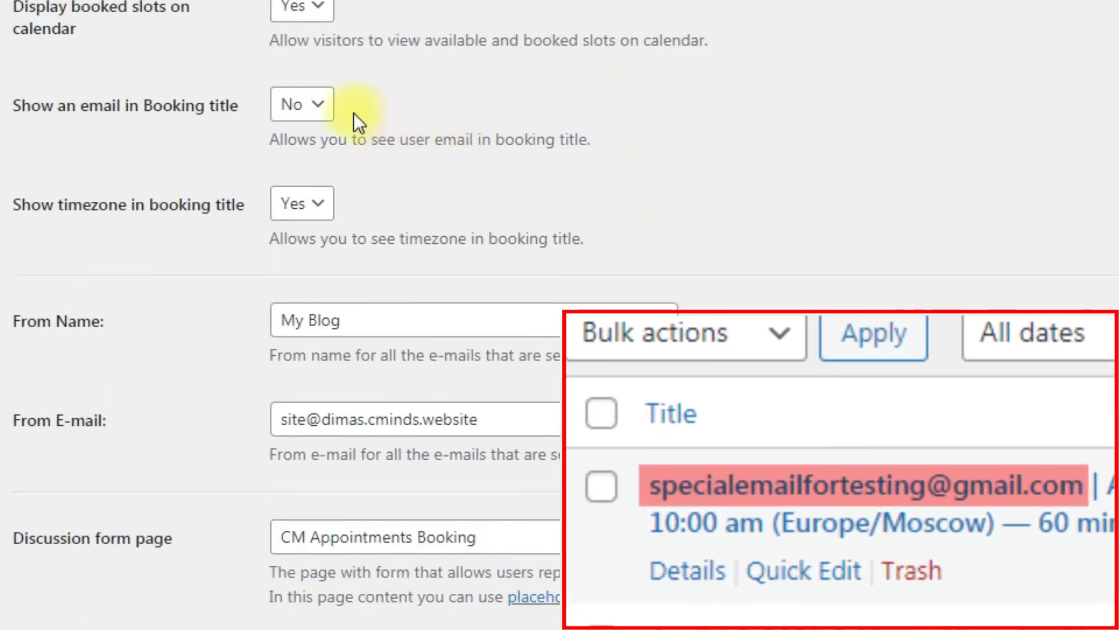
left_click(331, 107)
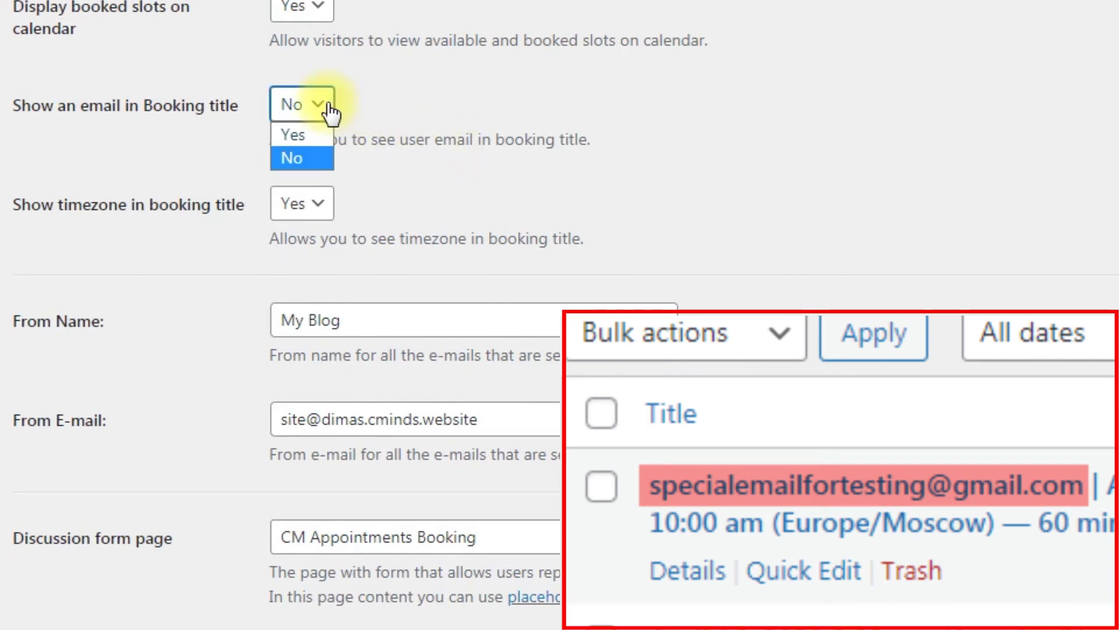
left_click(511, 96)
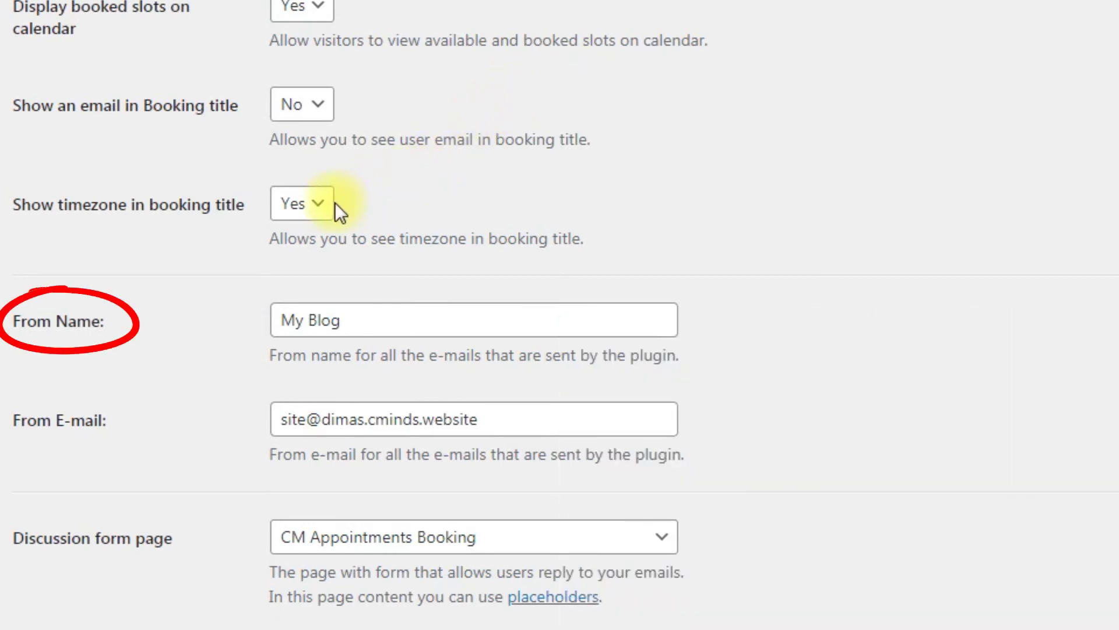
scroll(703, 138, "down", 2)
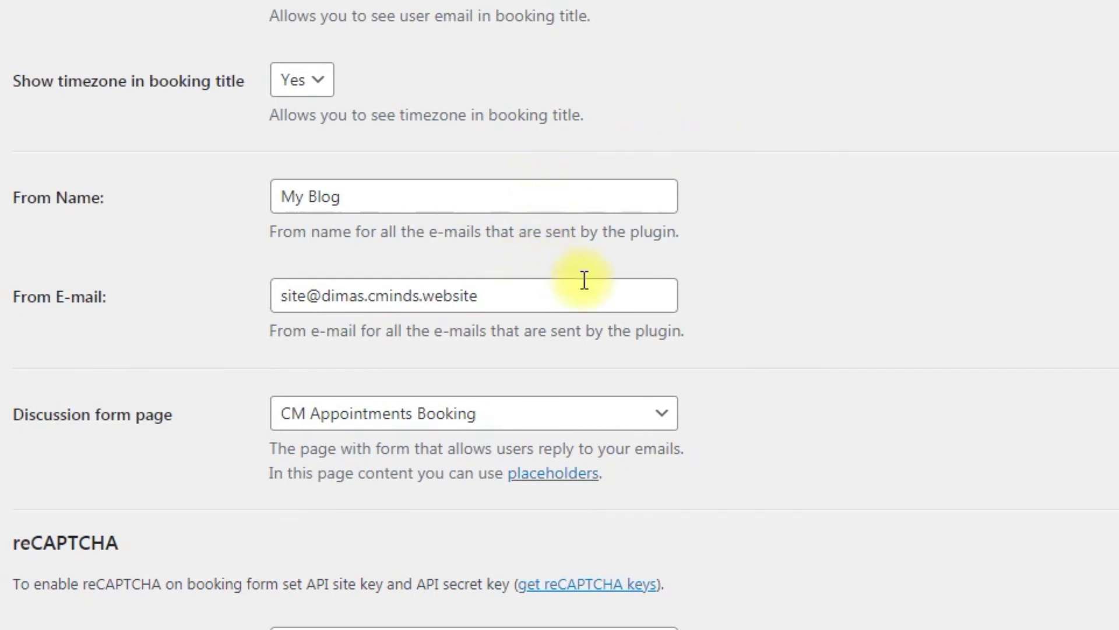
left_click(633, 418)
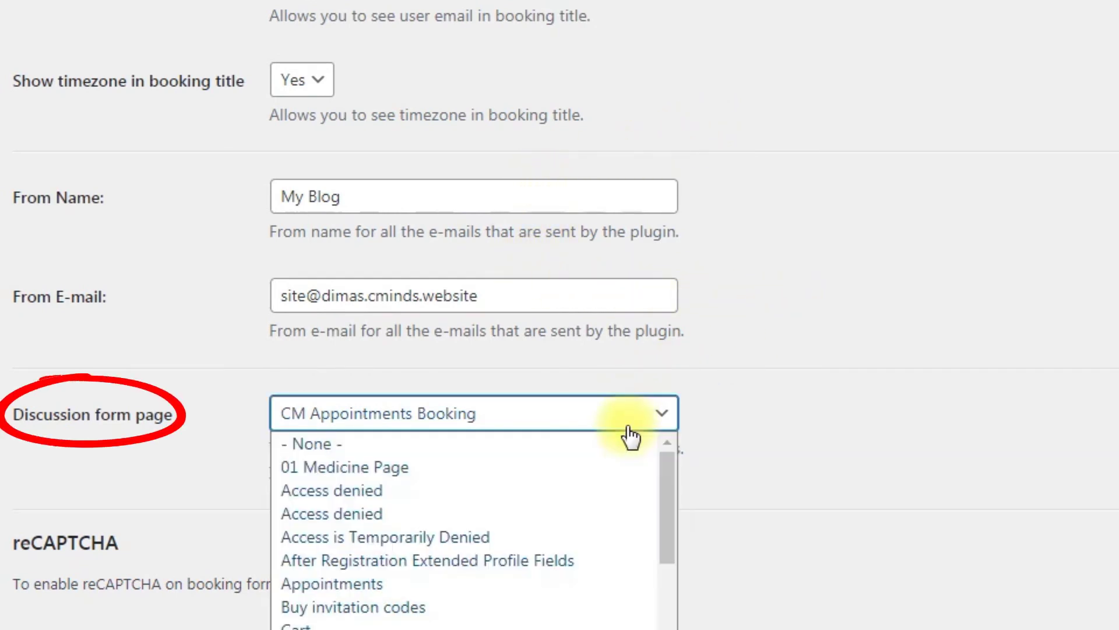
left_click(634, 429)
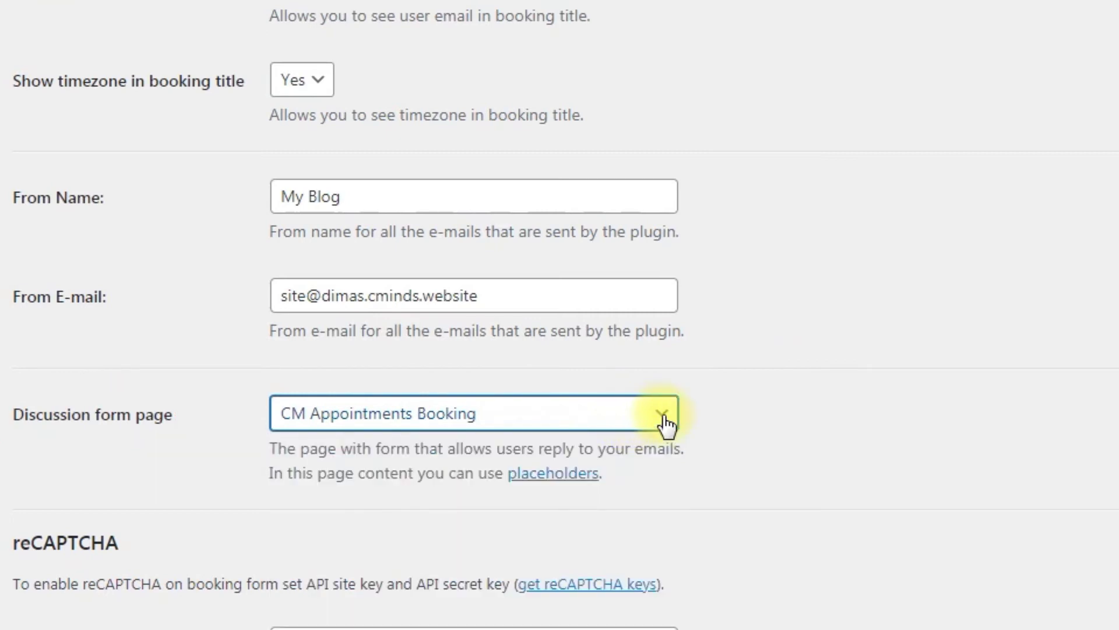
left_click(822, 412)
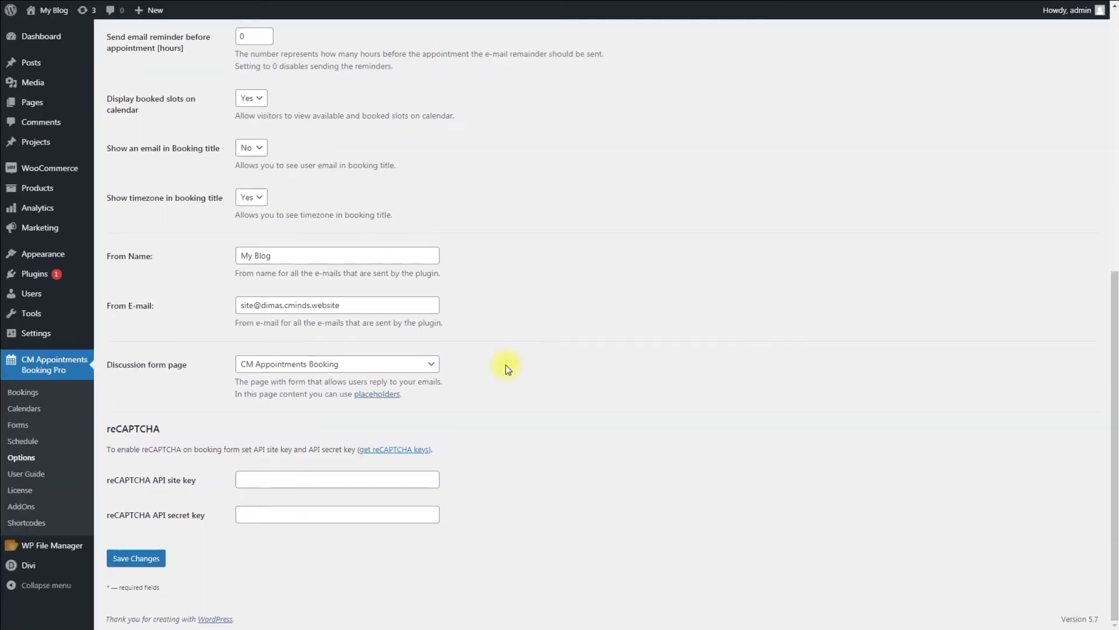
scroll(505, 369, "up", 2)
scroll(506, 368, "up", 3)
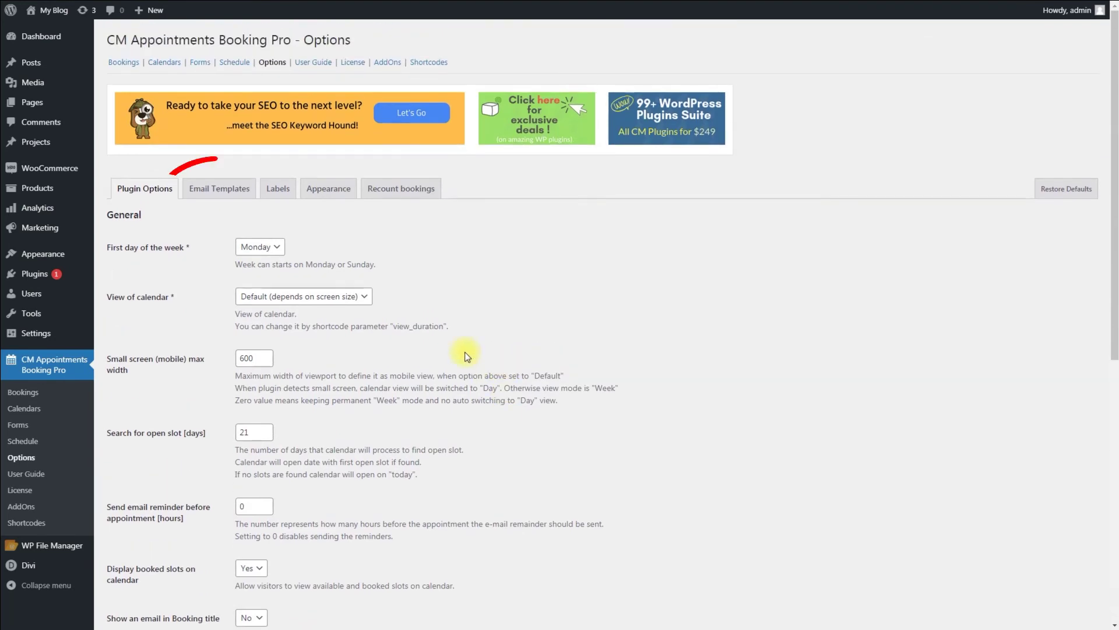
- View the Email Templates settings and review the available placeholders reference, then close it
left_click(235, 195)
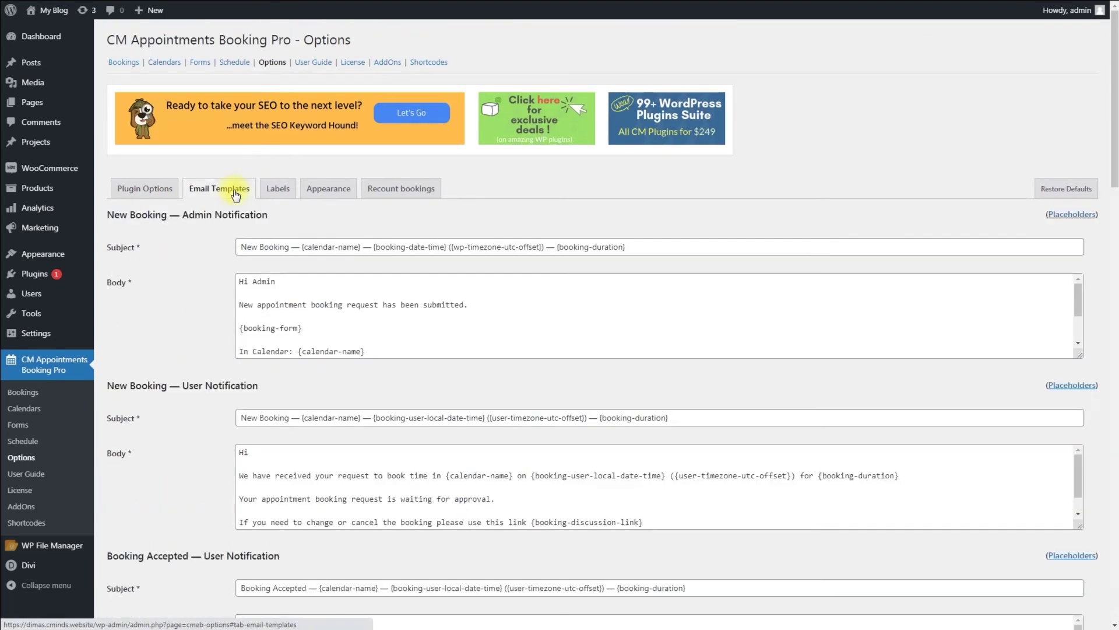
mouse_move(1112, 105)
left_mouse_down()
mouse_move(1111, 547)
mouse_move(1110, 80)
left_mouse_up()
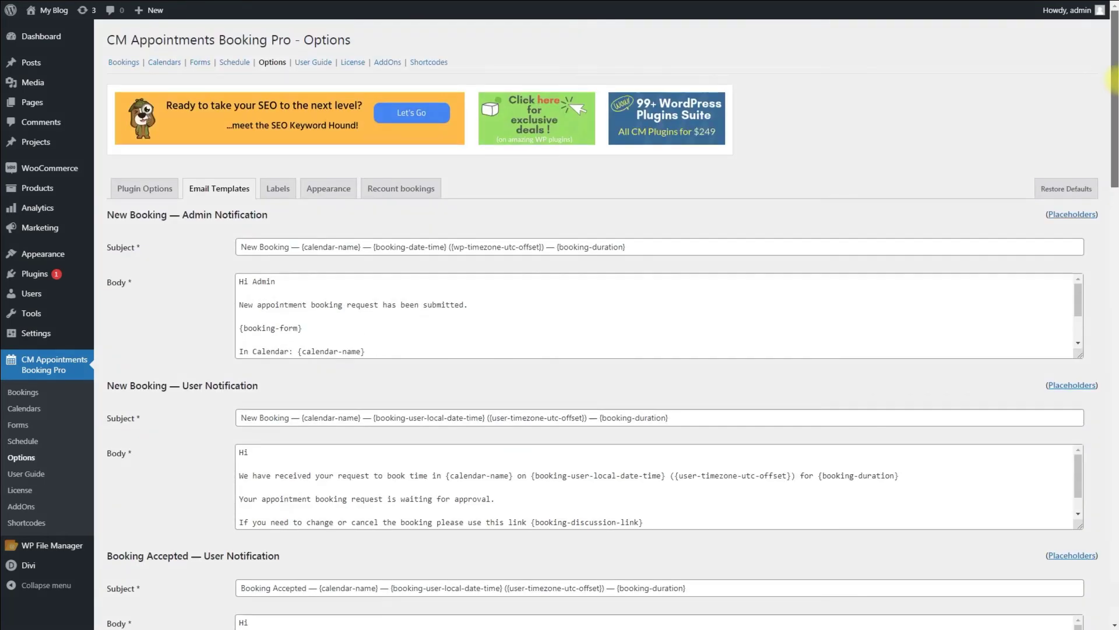
left_click(1071, 214)
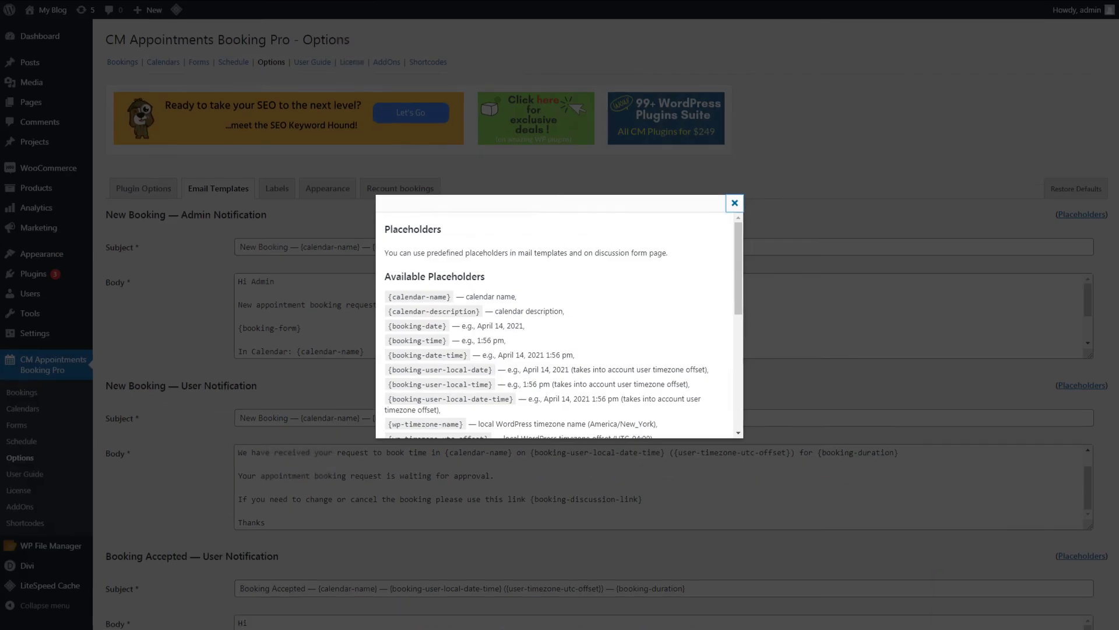
key("Escape")
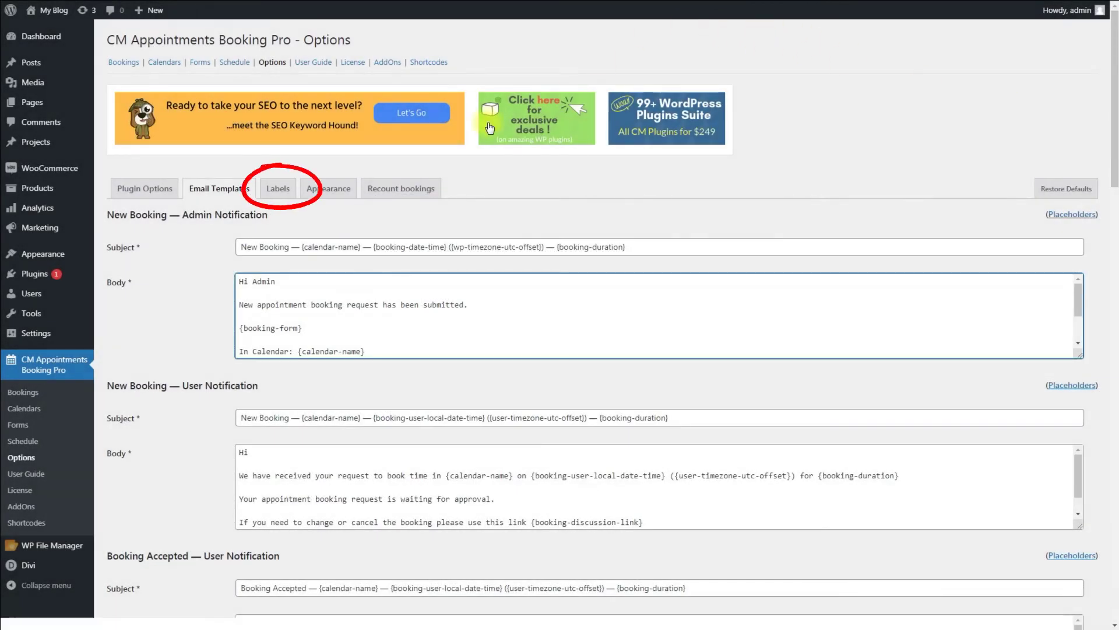
- View the Labels settings for buttons, slot states, month and weekday names
left_click(277, 188)
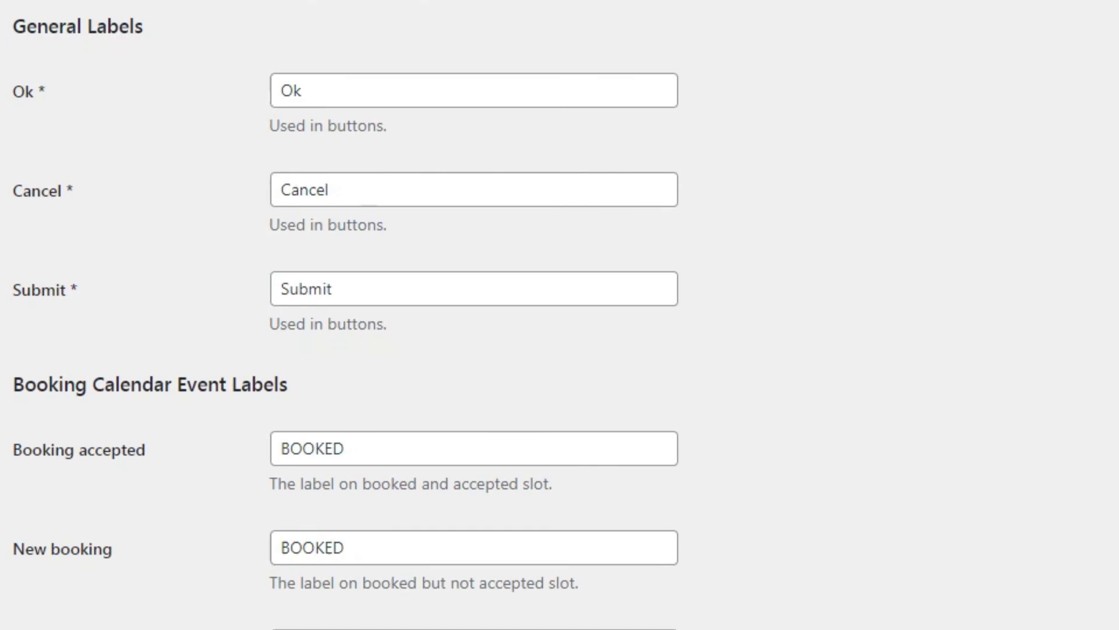
scroll(560, 315, "down", 5)
scroll(561, 315, "down", 1)
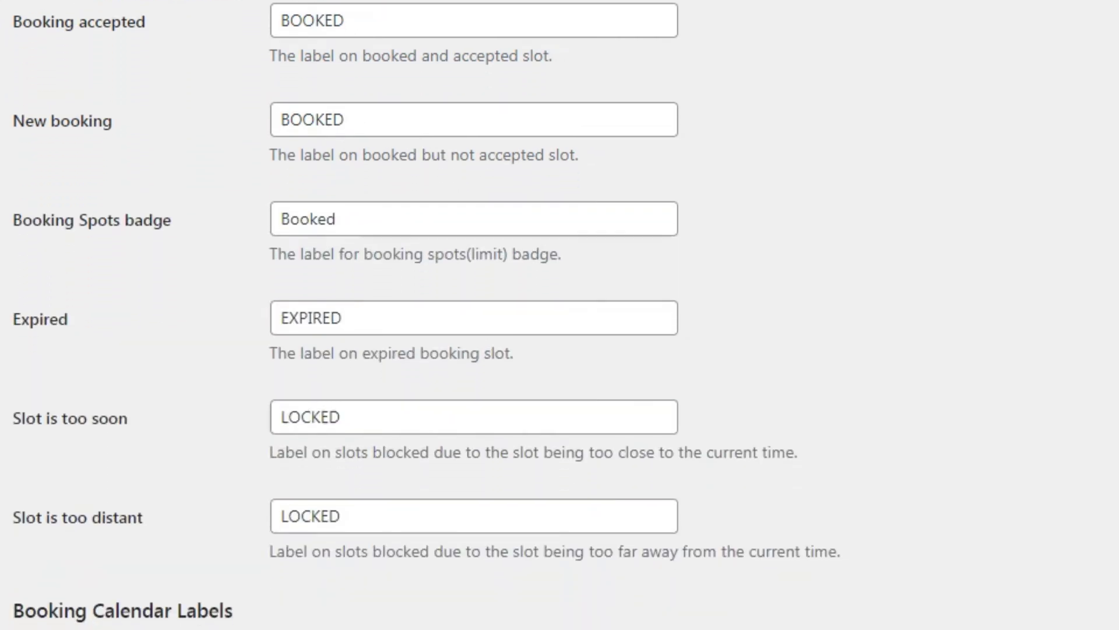
scroll(560, 315, "down", 1)
scroll(560, 315, "down", 1)
scroll(559, 315, "down", 1)
scroll(560, 314, "down", 1)
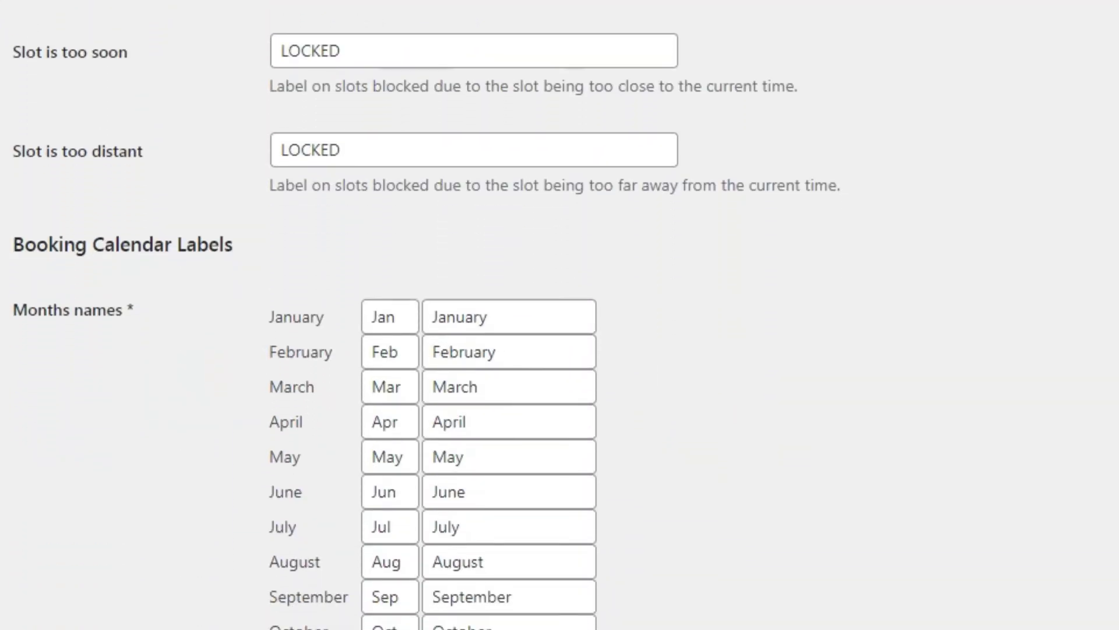
scroll(559, 315, "down", 1)
scroll(560, 314, "down", 2)
scroll(559, 314, "down", 1)
scroll(560, 315, "down", 2)
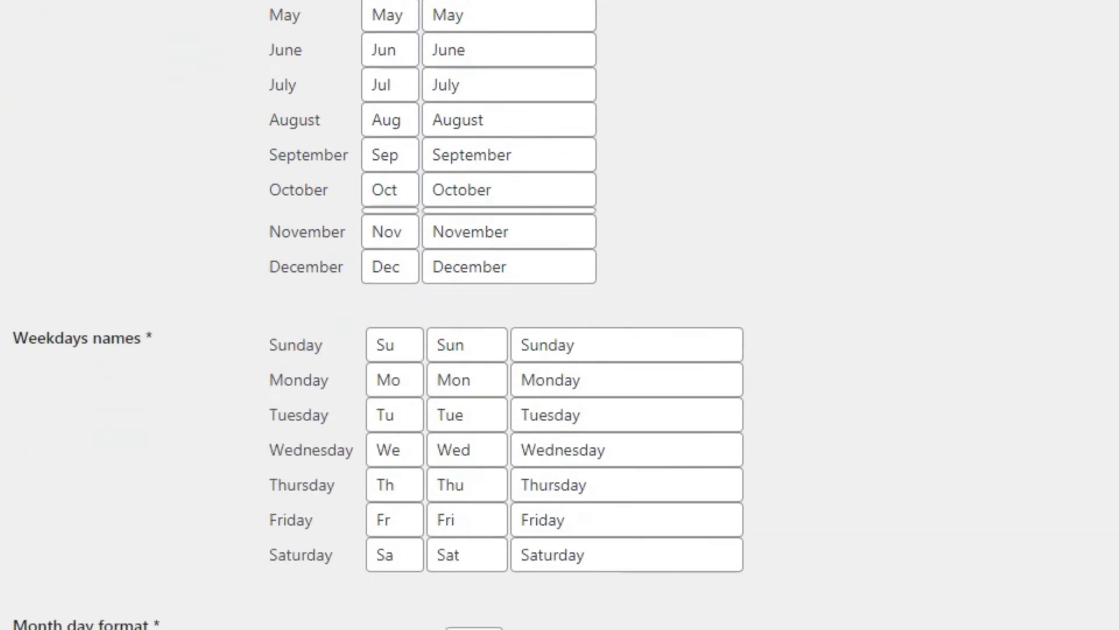
scroll(559, 316, "down", 1)
scroll(560, 314, "down", 2)
scroll(560, 315, "down", 1)
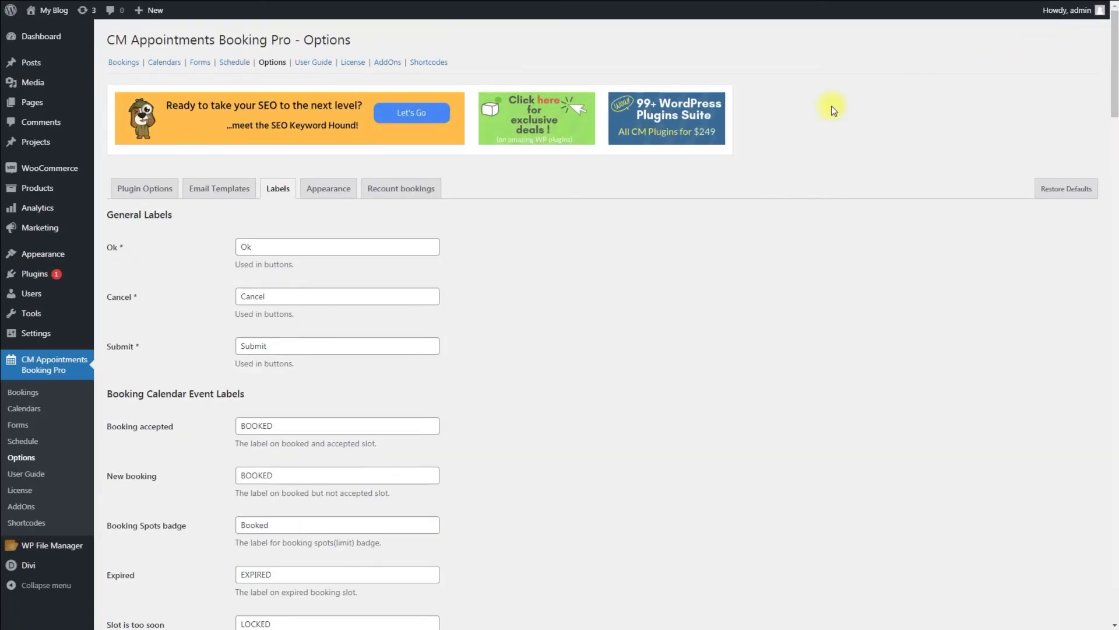
- Inspect the primary and secondary calendar colour pickers on the Appearance settings without changing them
left_click(329, 188)
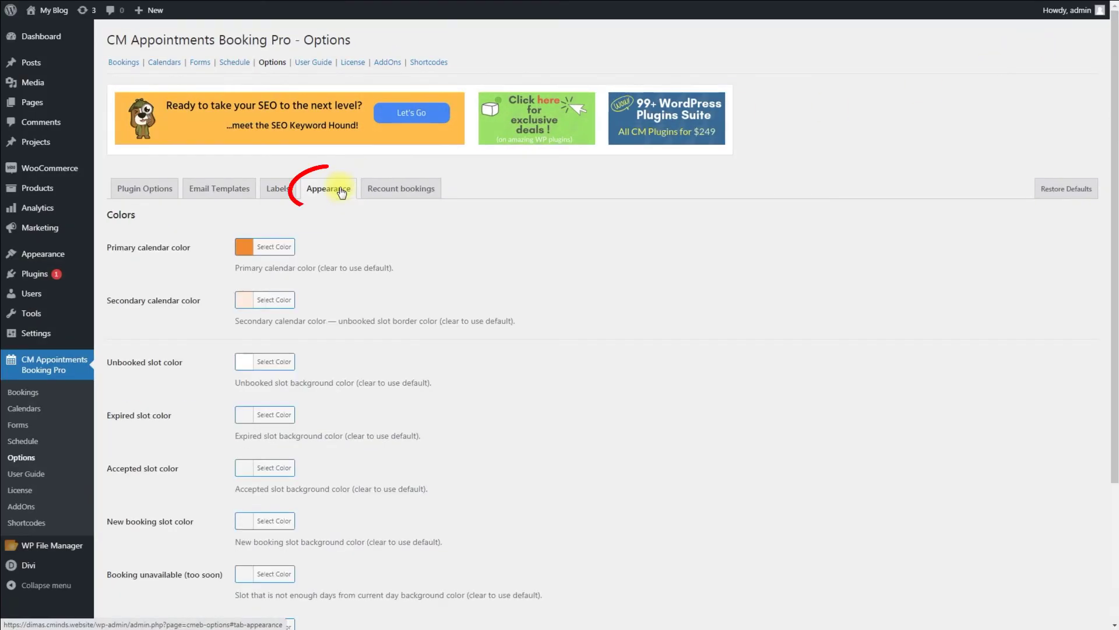
left_click(273, 247)
left_click(273, 247)
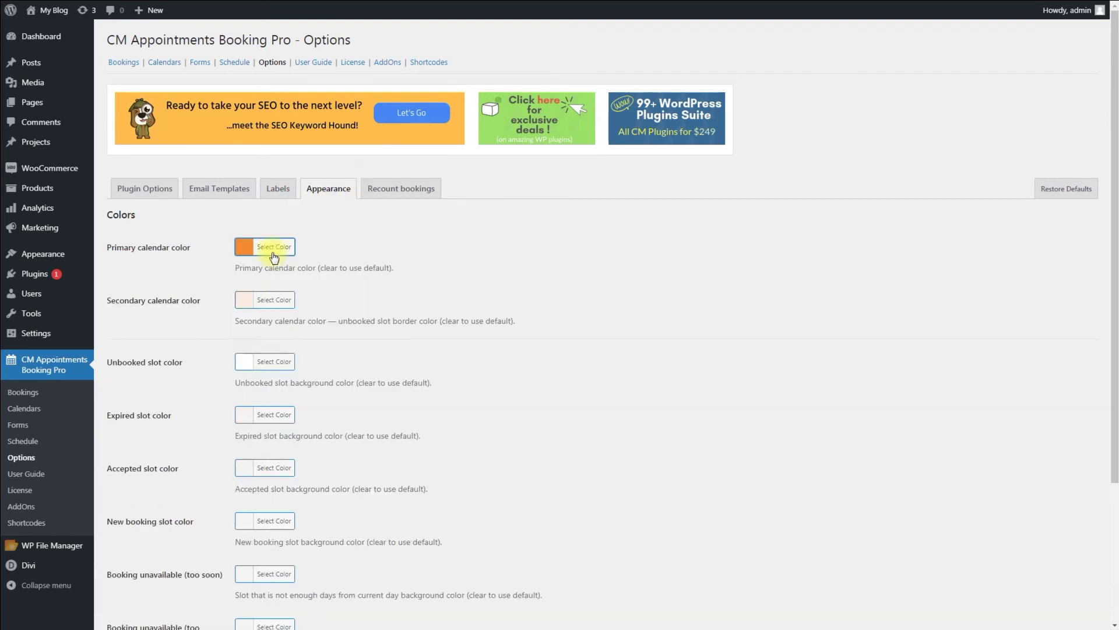
left_click(274, 300)
- Try a grey Expired slot colour, then clear it back to default, leaving slot colours unchanged
left_click(274, 415)
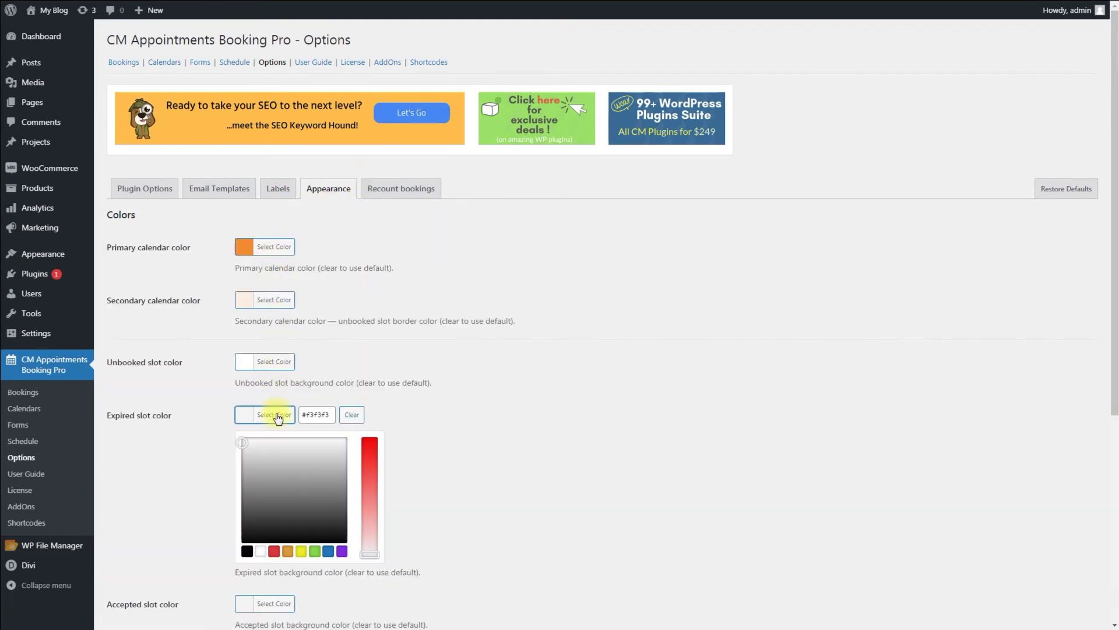
left_click(288, 455)
left_click(322, 458)
left_click(417, 427)
left_click(273, 415)
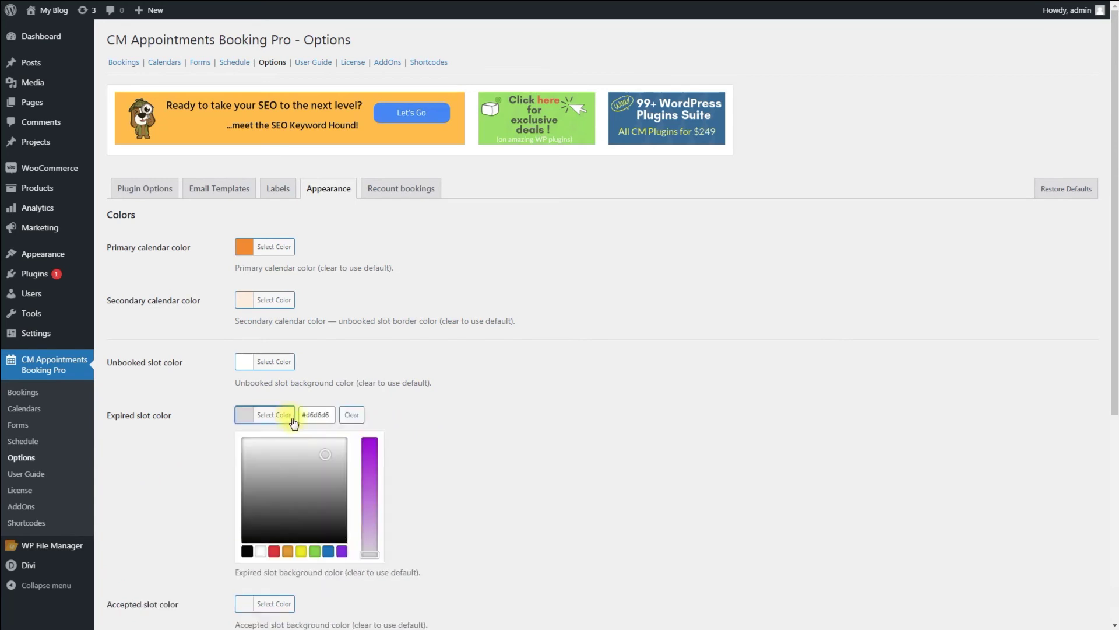
left_click(349, 415)
left_click(404, 413)
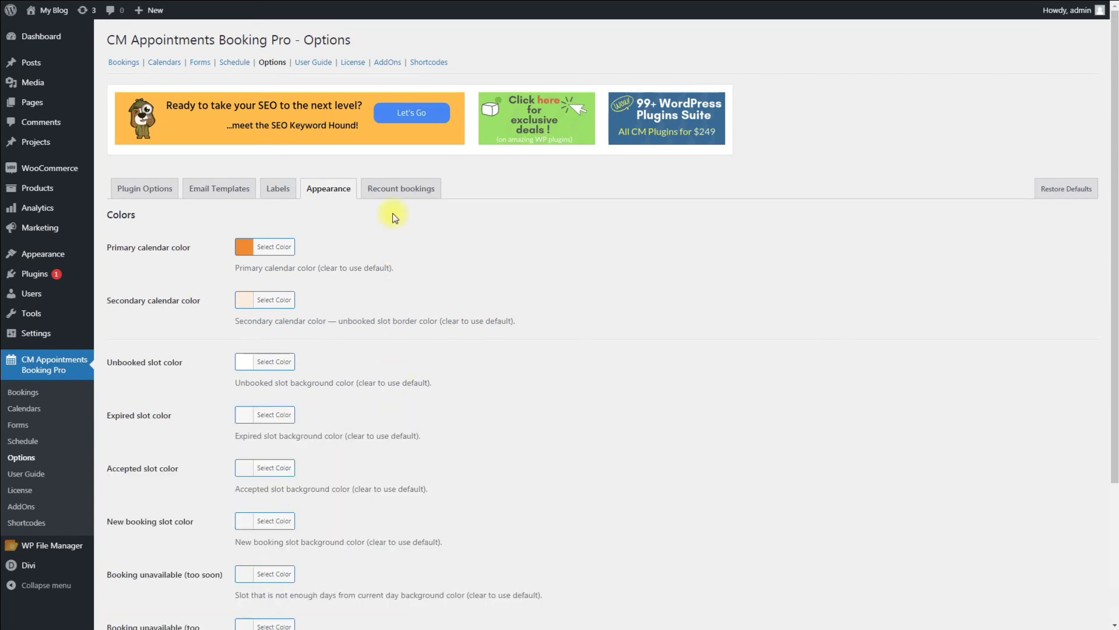
left_click(398, 191)
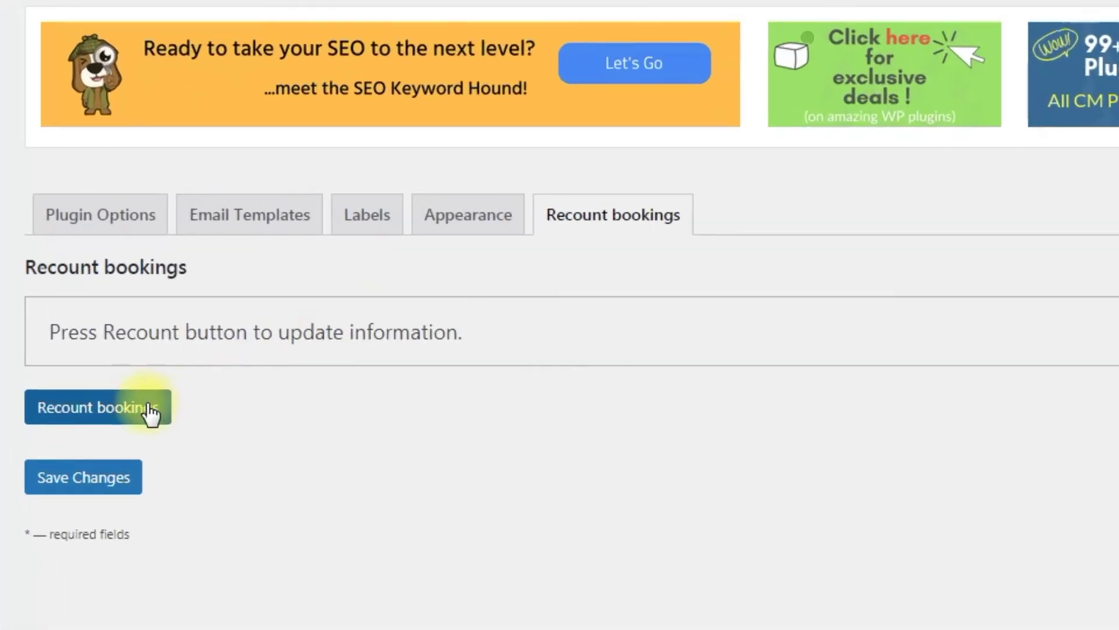
- Recount bookings so 2 stale items are removed from My first Calendar, then save the plugin options
left_click(150, 412)
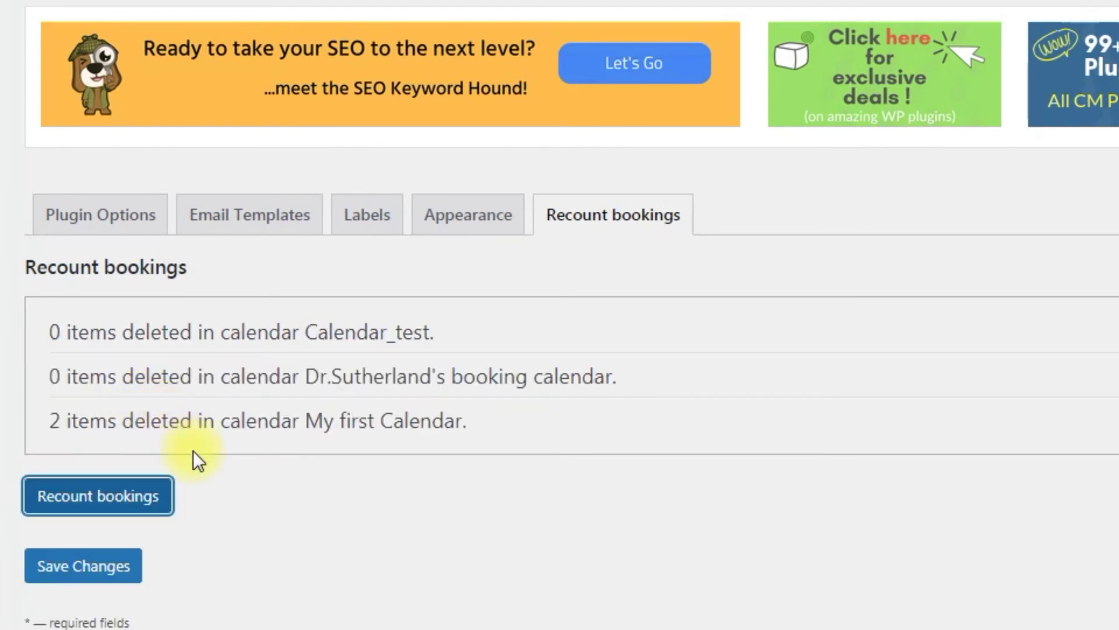
left_click(123, 577)
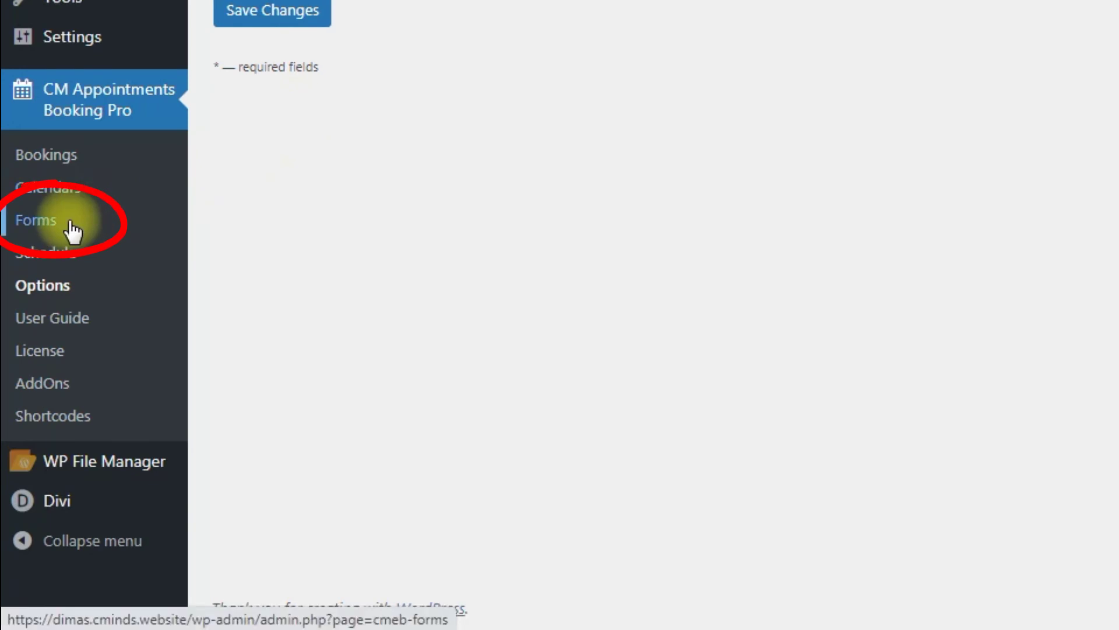
- Add a new Text field to Dr.Sutherland's booking form and expand its settings
left_click(69, 220)
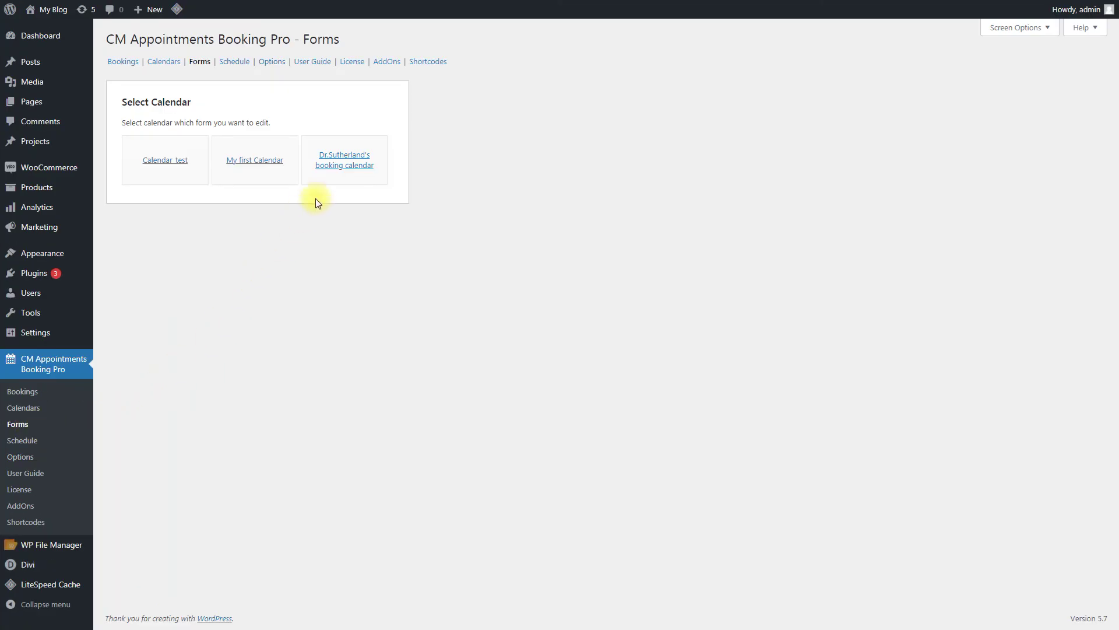
left_click(348, 172)
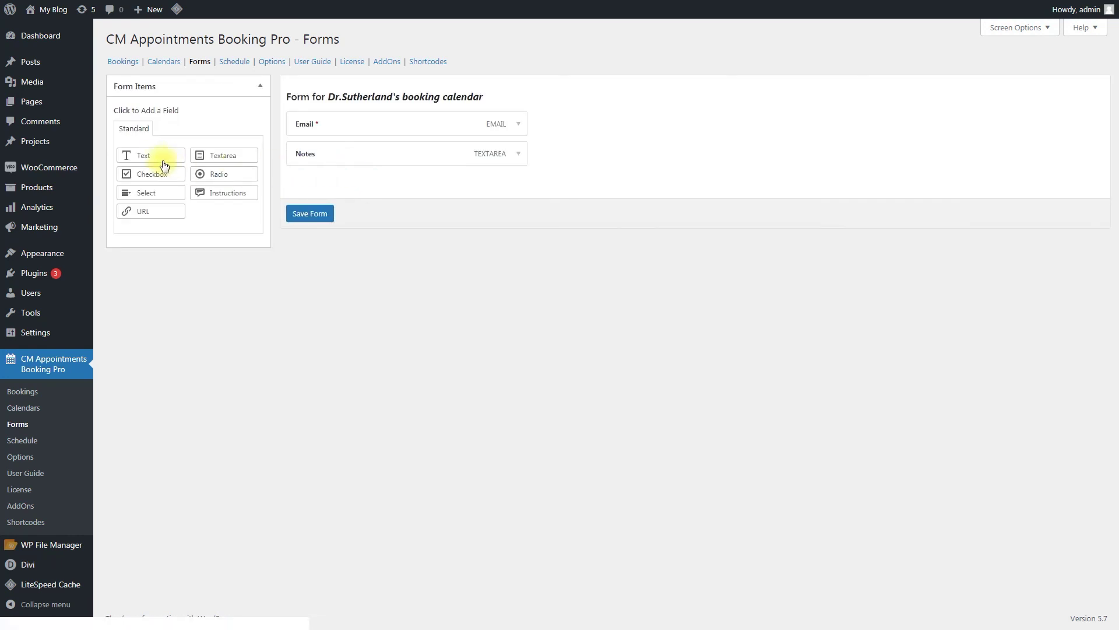
left_click(154, 155)
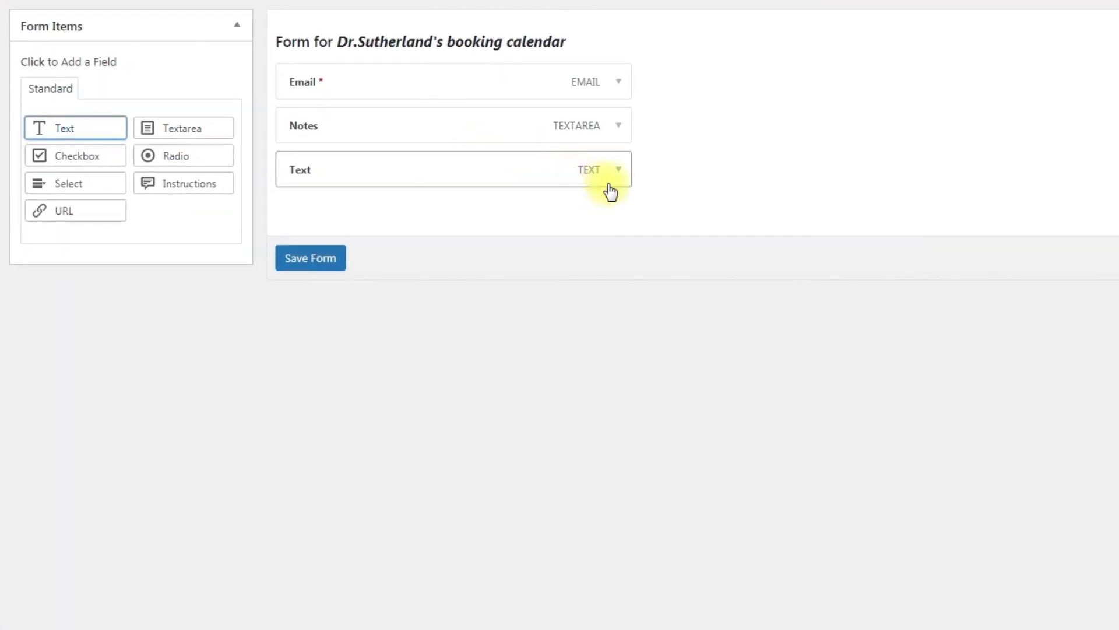
left_click(609, 182)
- Name the field "Your phone number:" and set its Validation to Phone
double_click(309, 229)
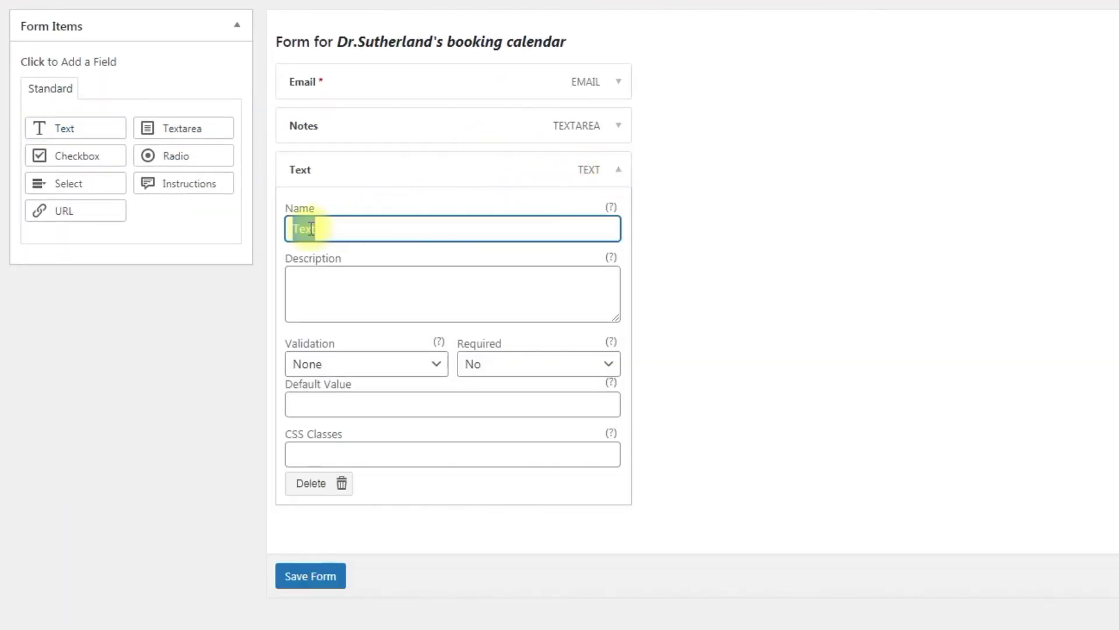
type("Your phone ")
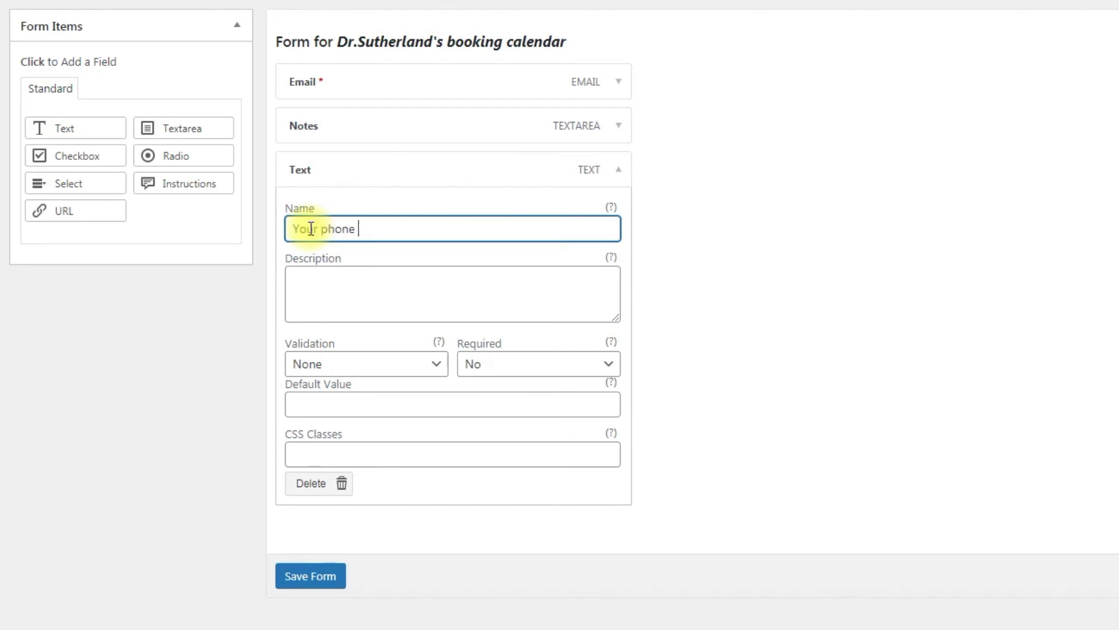
type("number:")
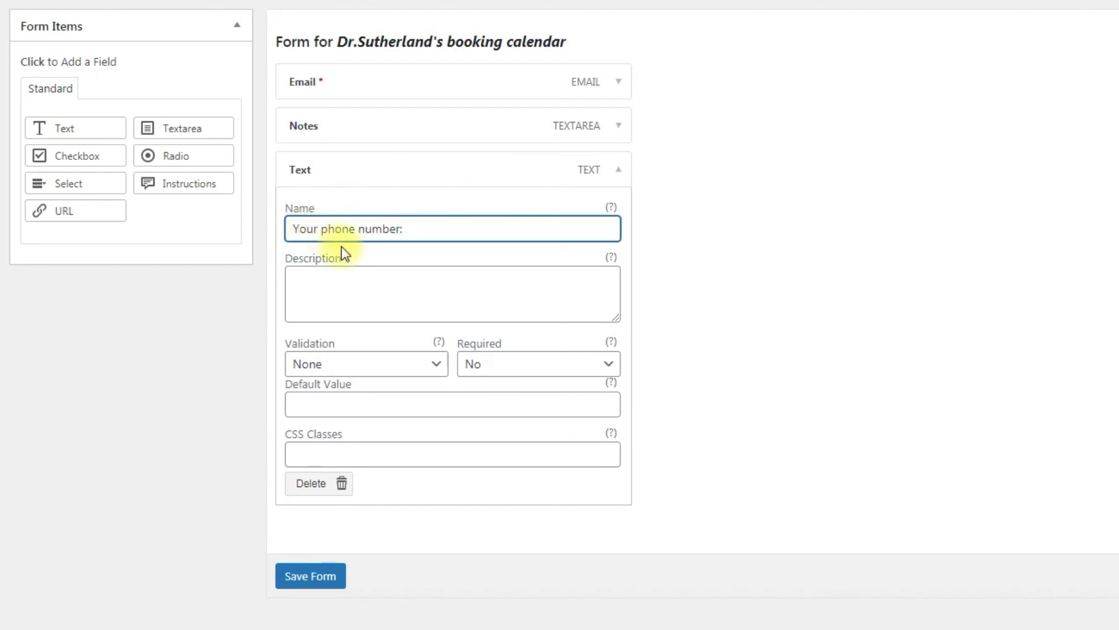
left_click(417, 364)
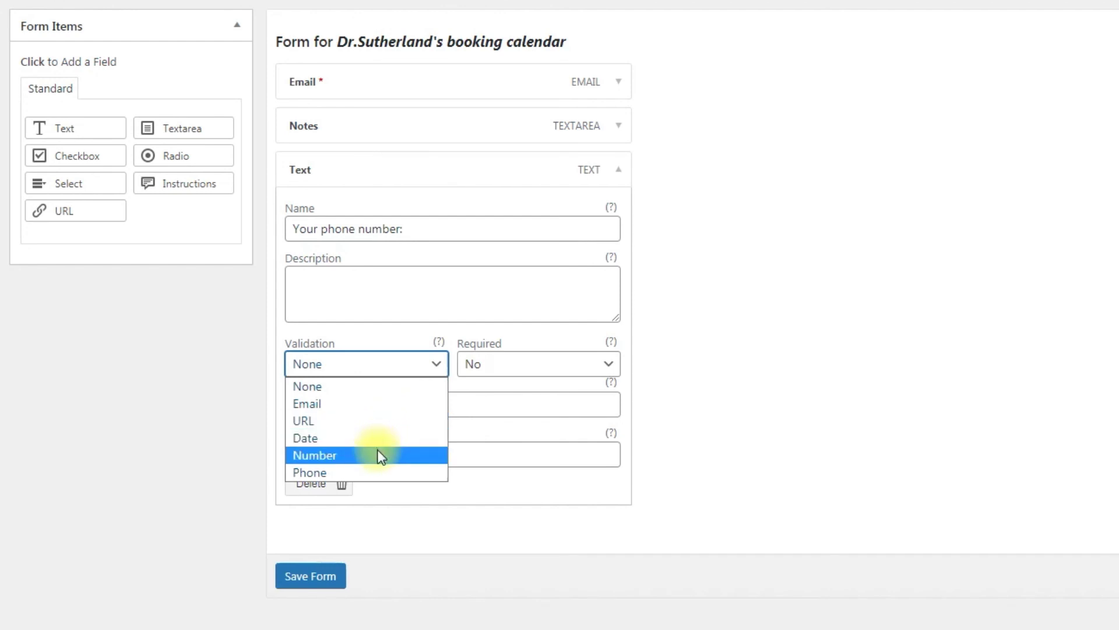
left_click(376, 473)
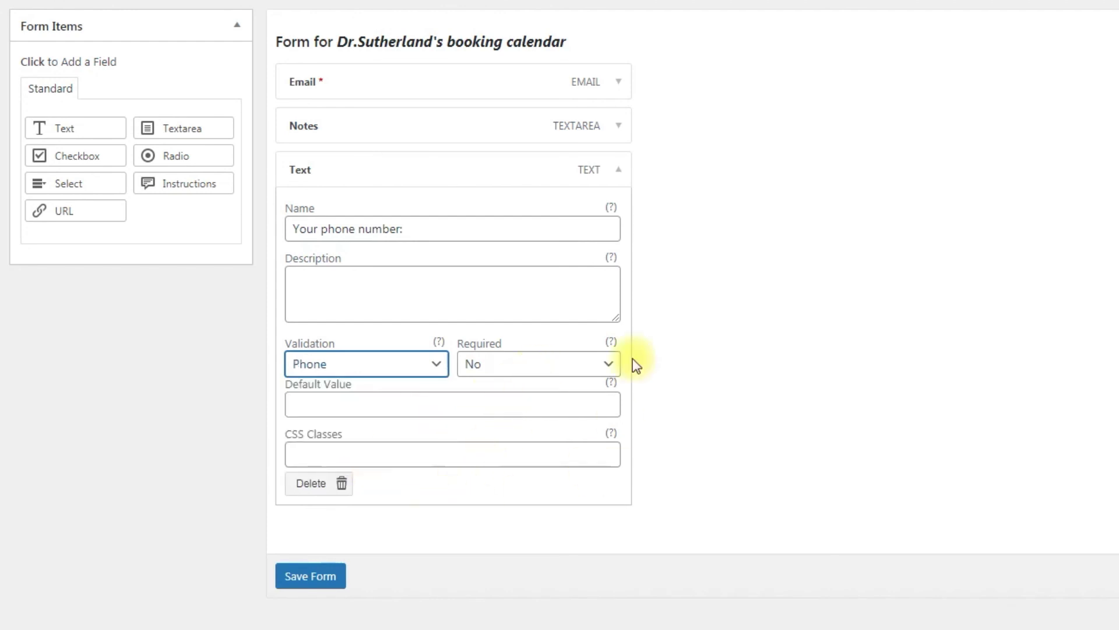
left_click(617, 171)
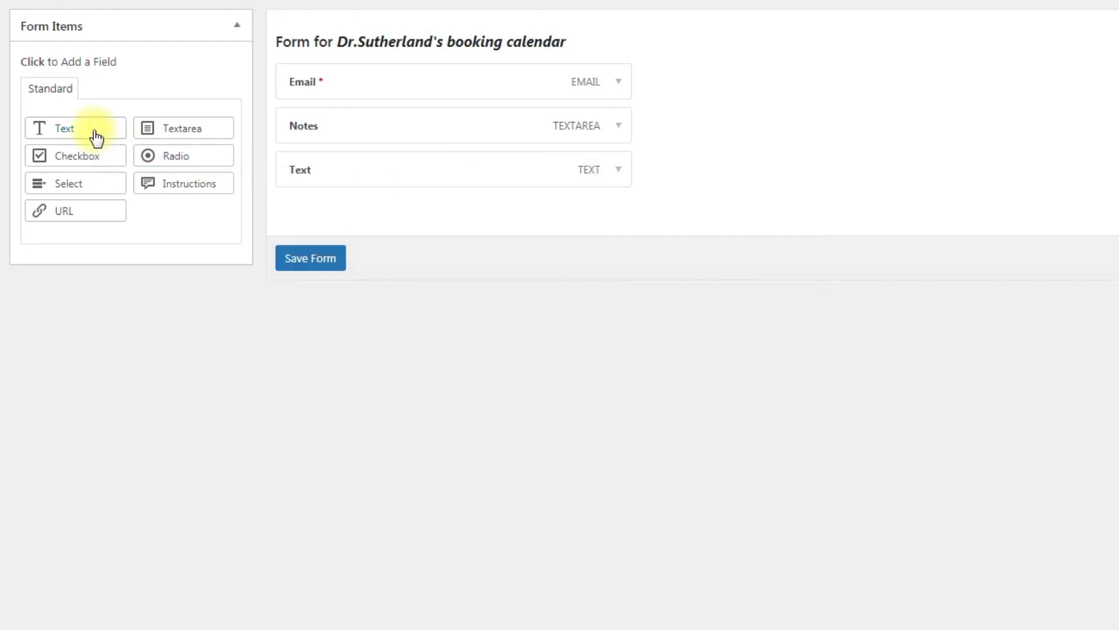
- Add a Checkbox field named "I accept Terms and Conditions" with a learn-more link description
left_click(77, 165)
left_click(618, 213)
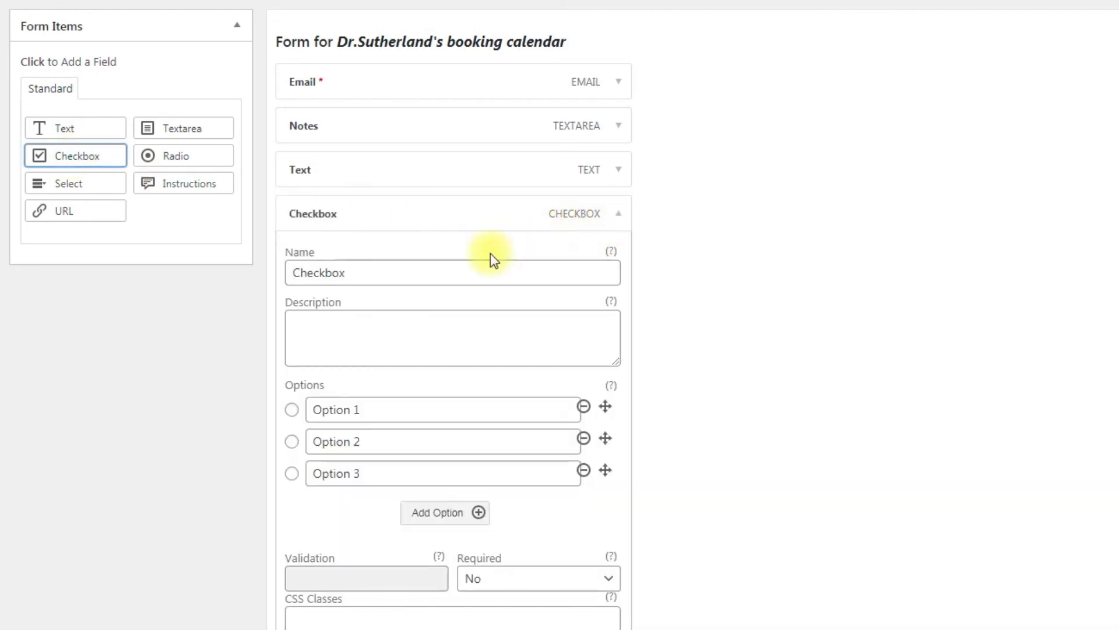
left_click_drag(374, 273, 289, 272)
key("BackSpace")
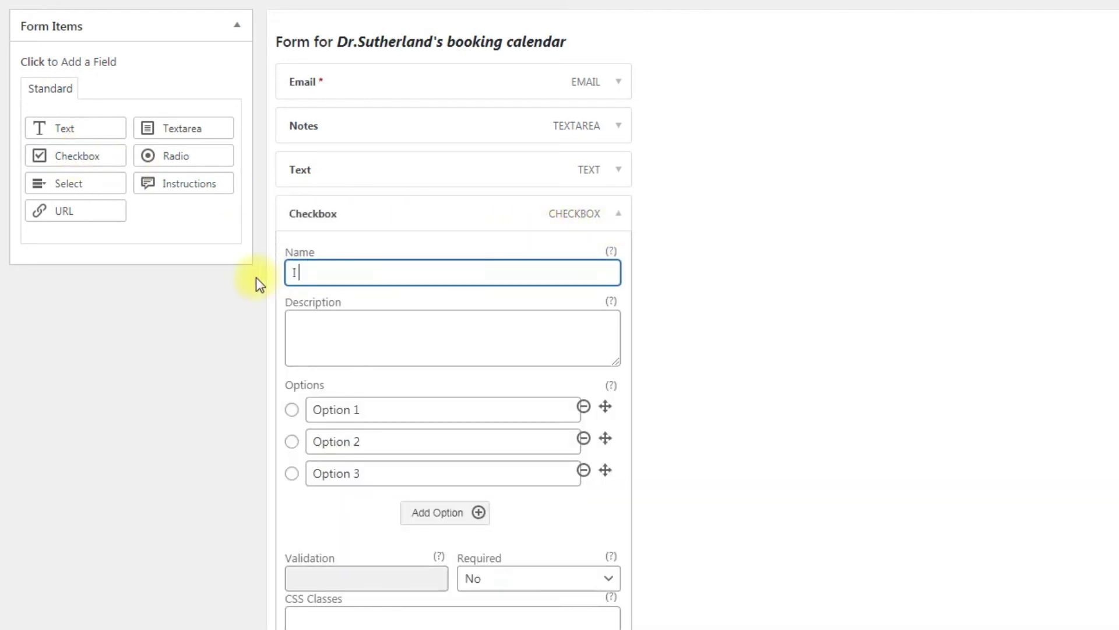
type("accept Terms a")
type("nd Conditions")
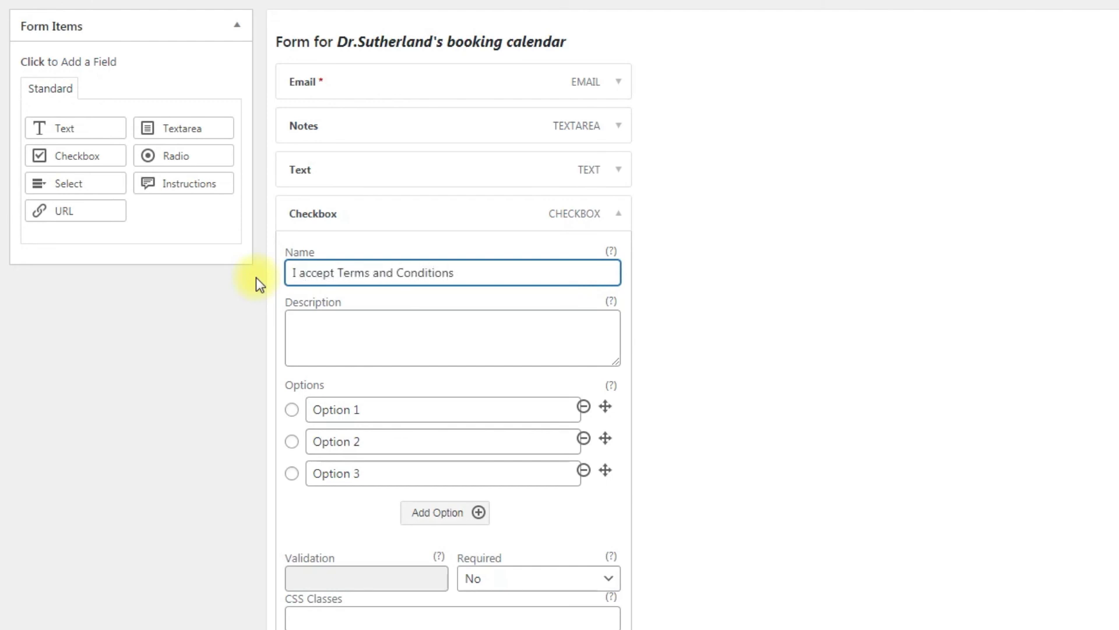
left_click(312, 323)
type("Learn more <a href=\"you")
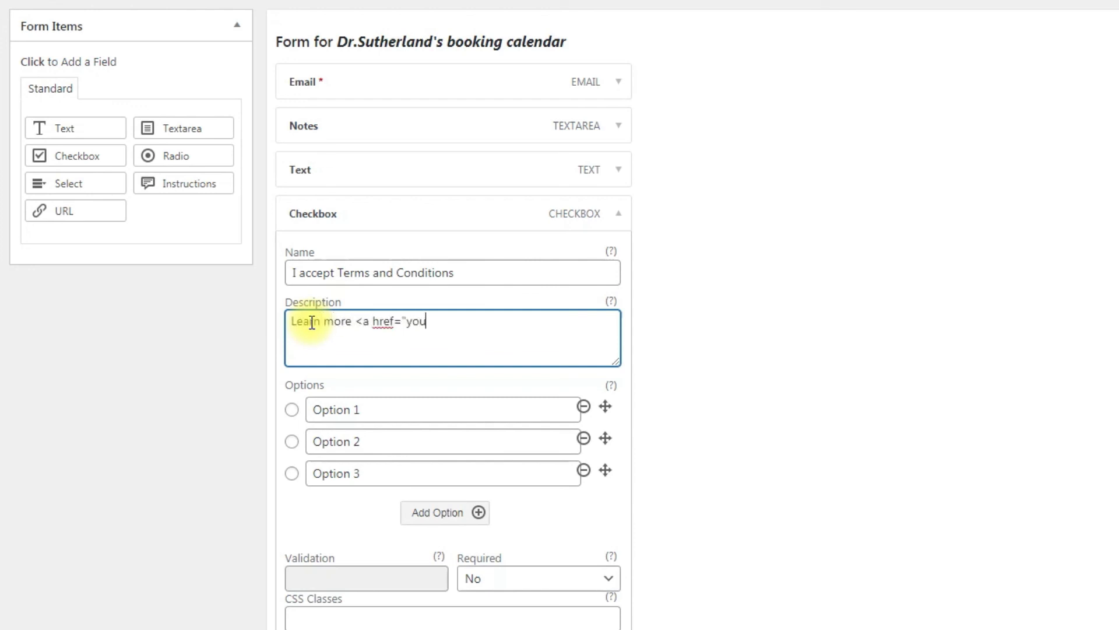
type("com")
type("\">here</a>")
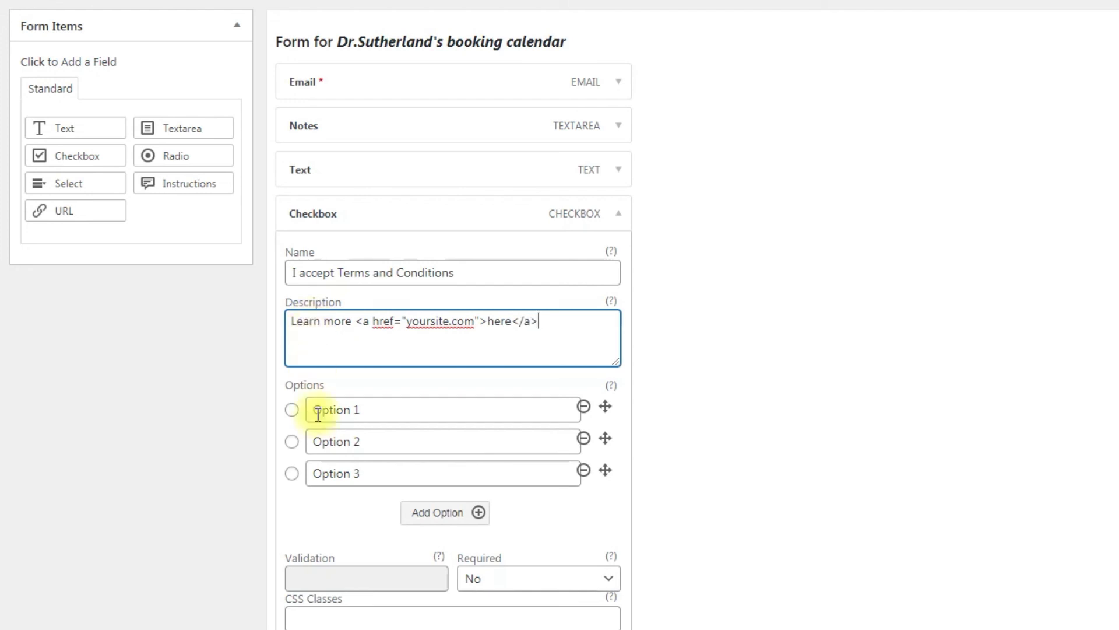
- Keep a single option Yes, make the checkbox Required, and save the form
left_click_drag(383, 410, 292, 412)
type("Ye")
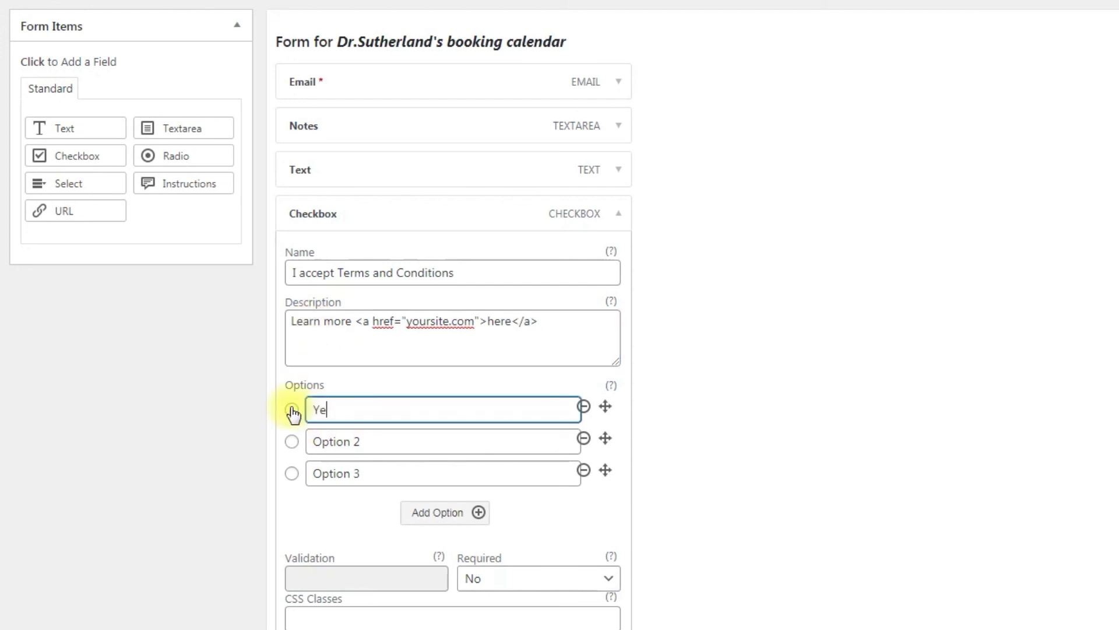
type("s")
left_click(584, 437)
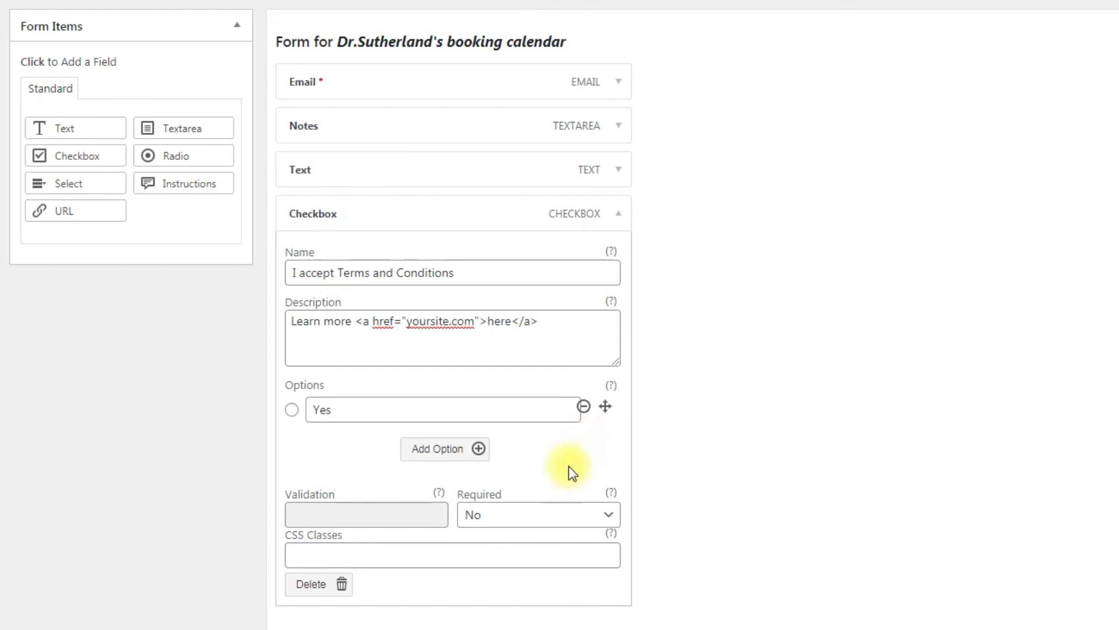
left_click(543, 516)
left_click(522, 554)
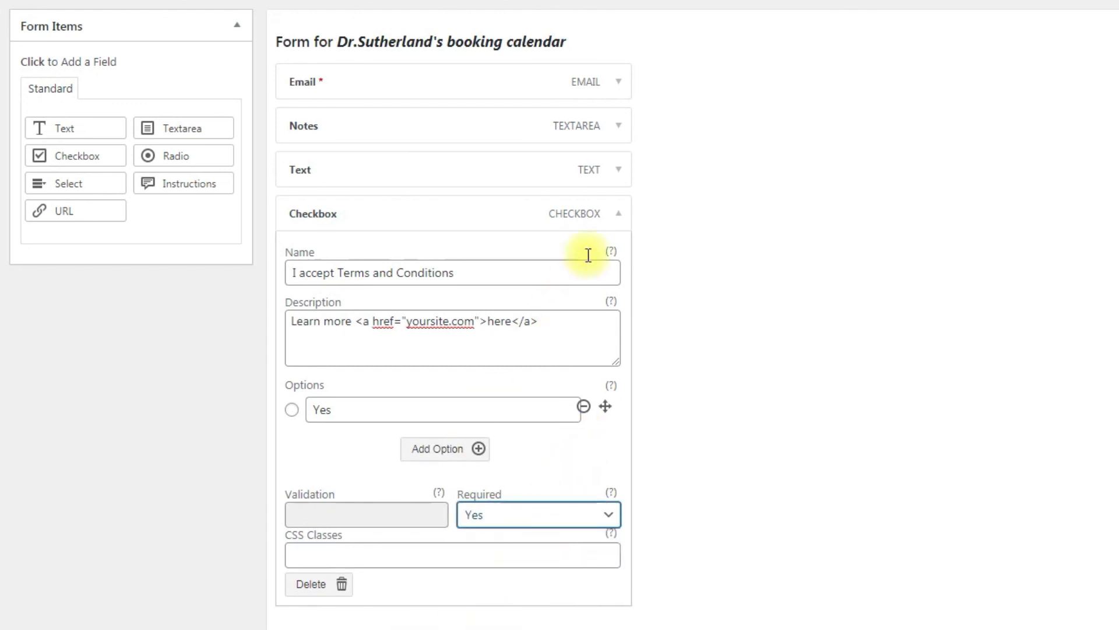
left_click(618, 216)
left_click(327, 307)
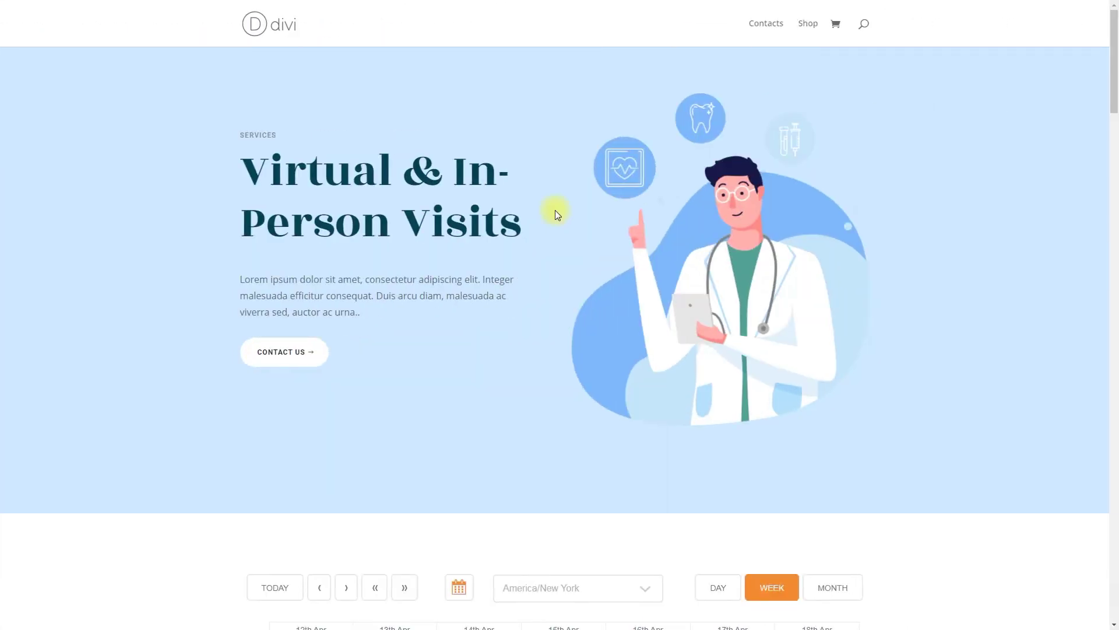
scroll(555, 210, "down", 6)
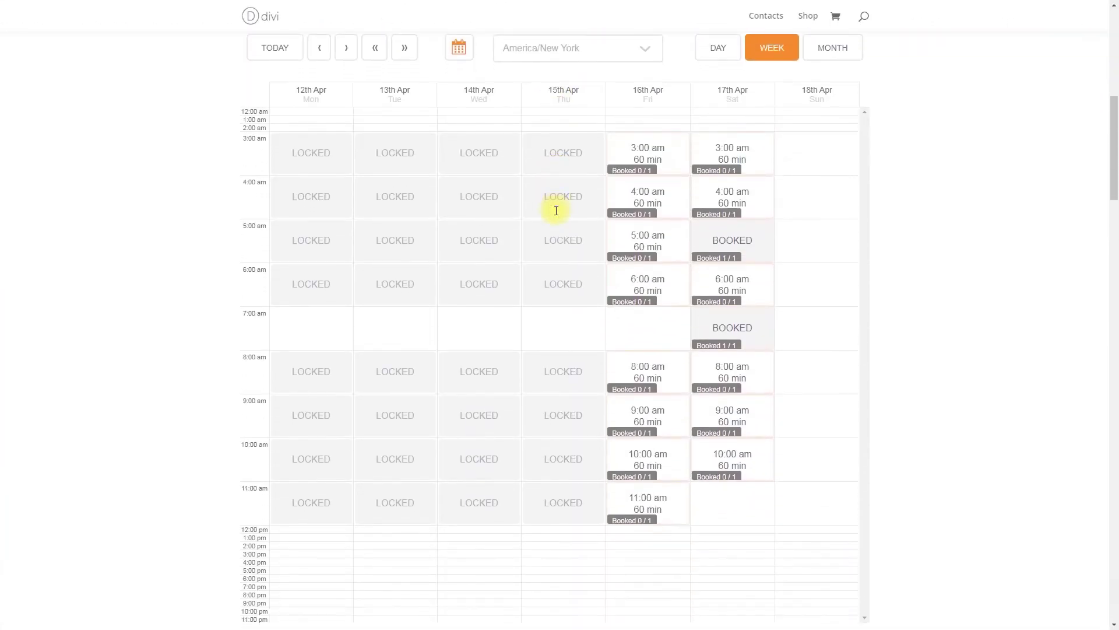
- Book Friday 8:00 am with email, notes, phone number and accepted terms, confirming the saved booking
left_click(655, 370)
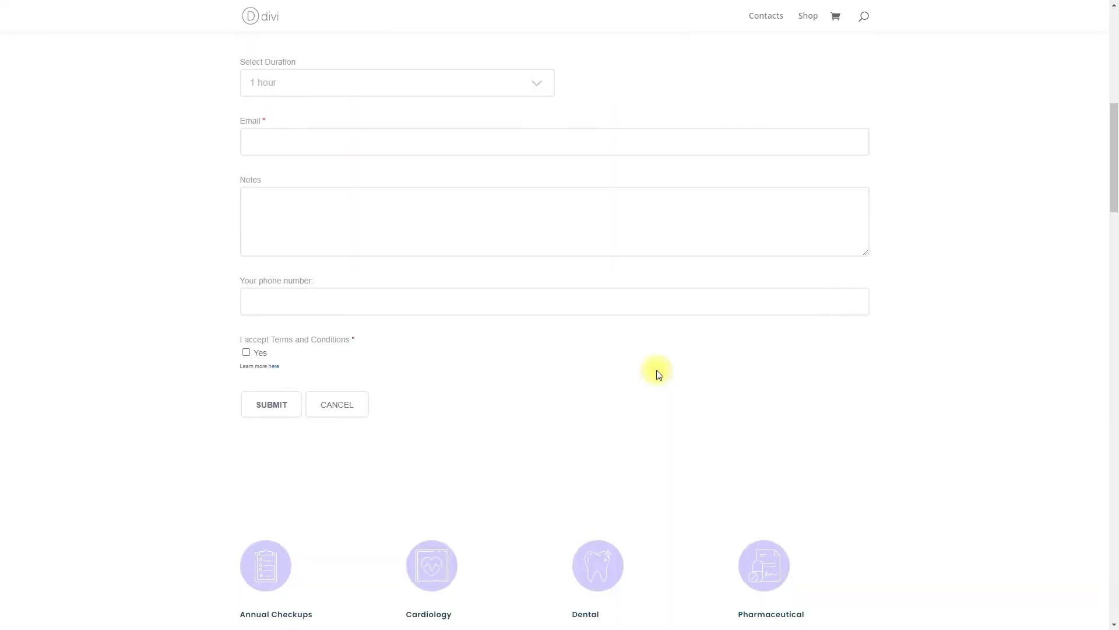
left_click(356, 145)
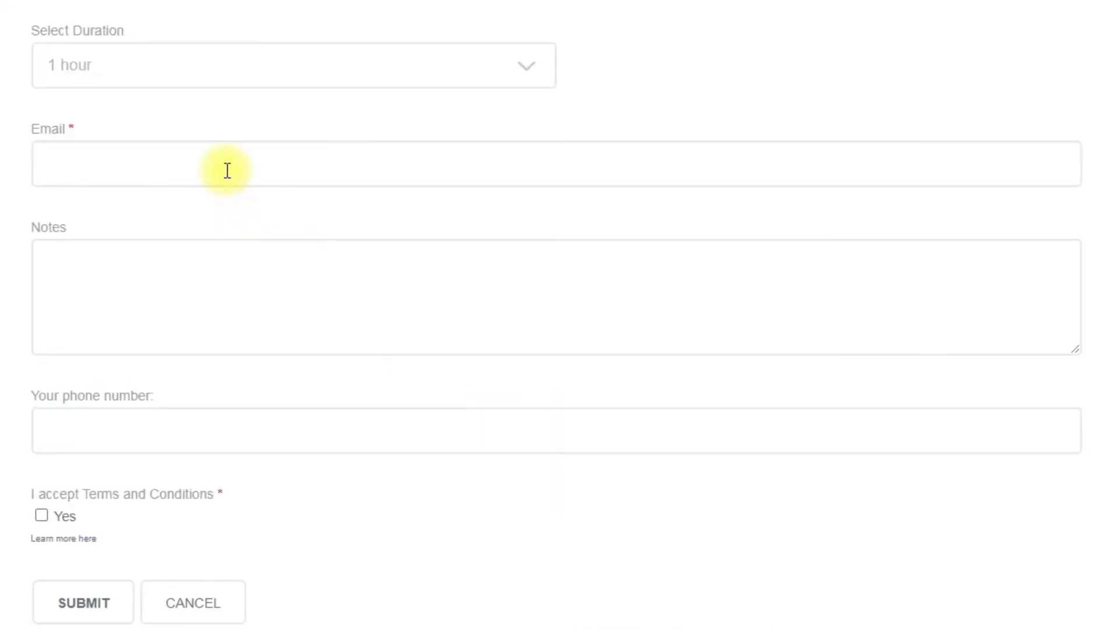
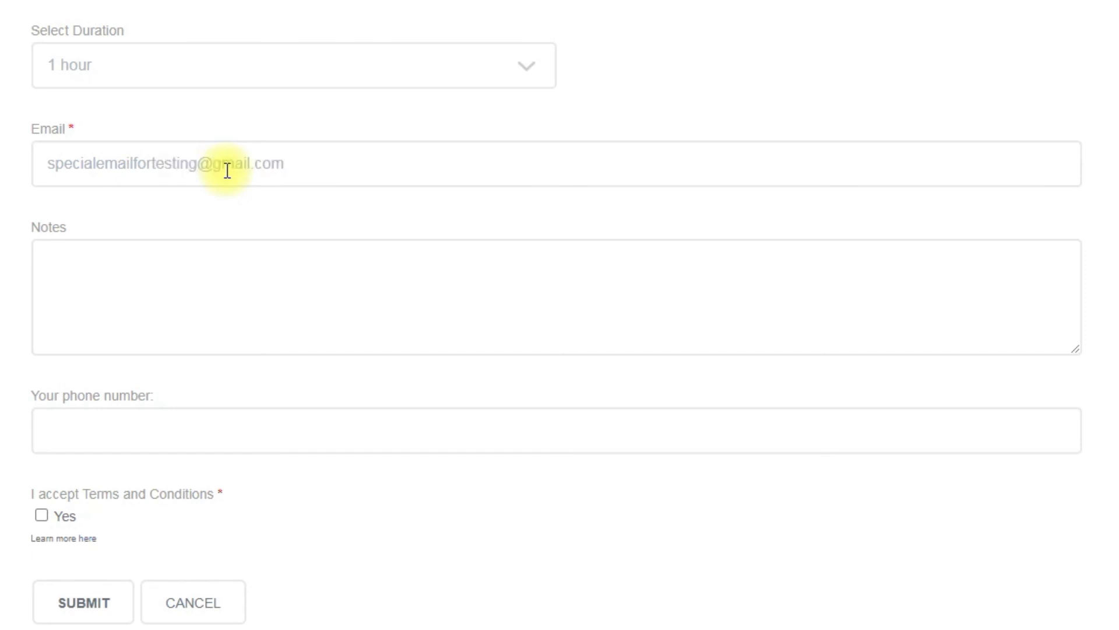
left_click(195, 262)
type("have a h")
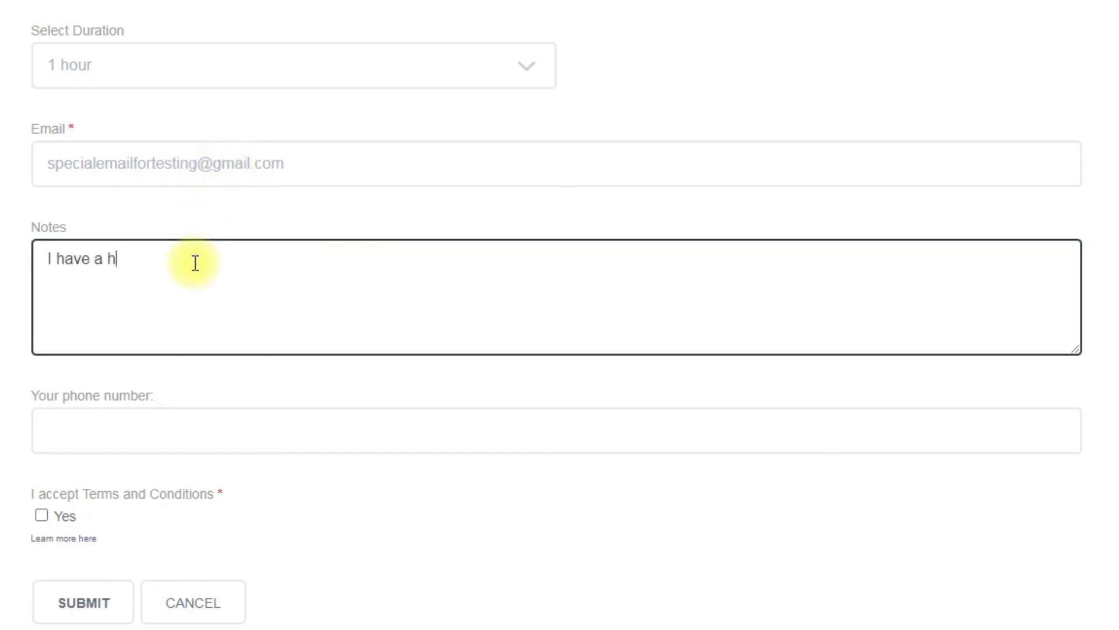
type("eadache")
left_click(223, 432)
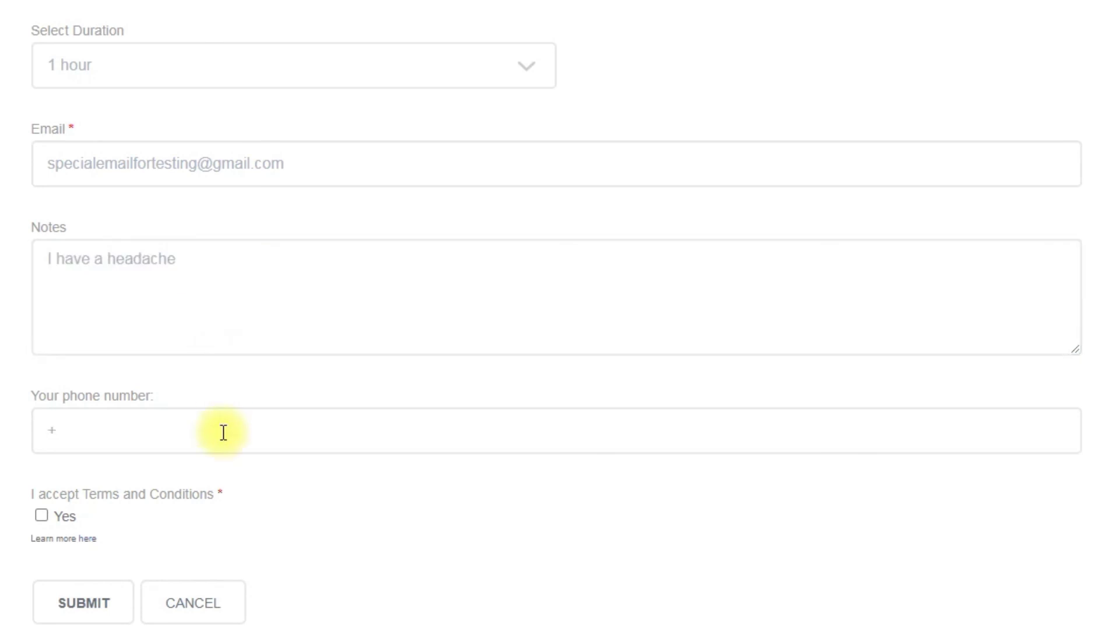
type("17775")
type("68")
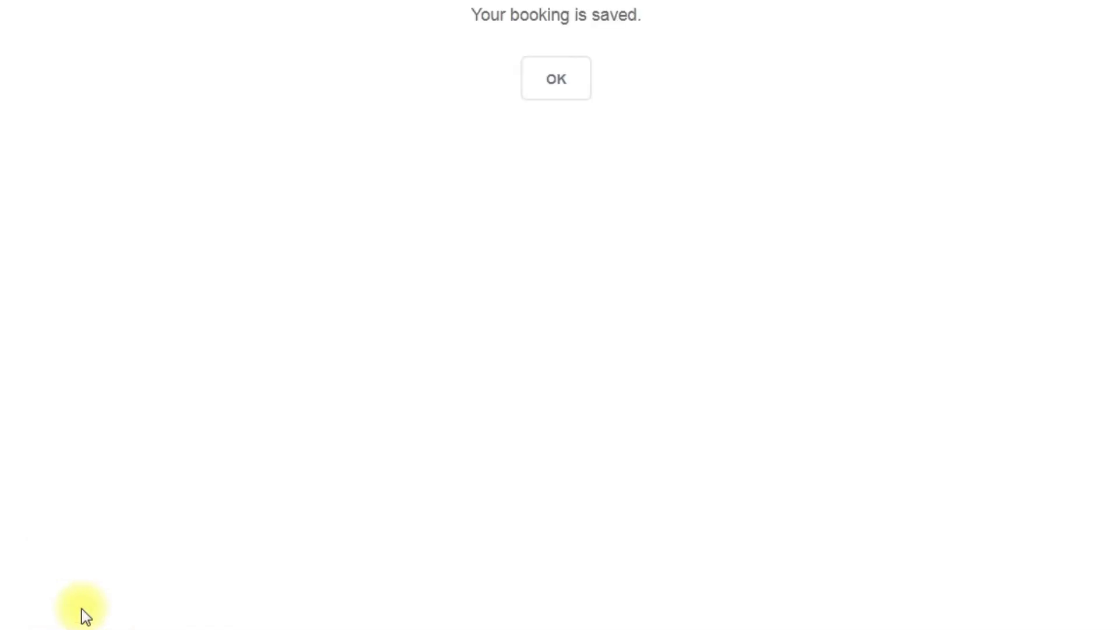
left_click(562, 94)
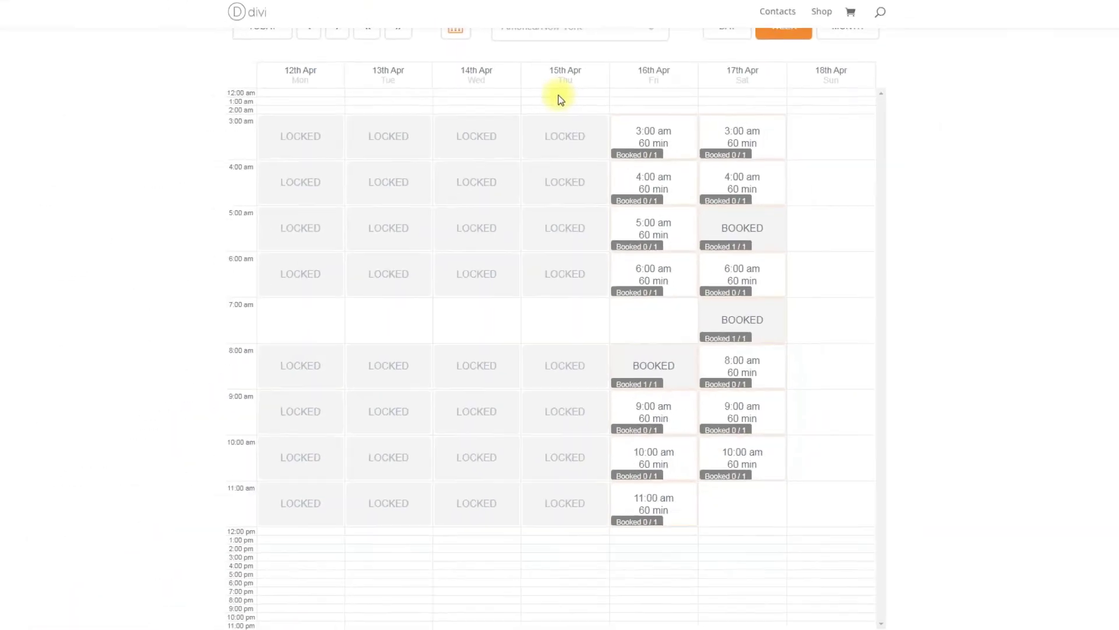